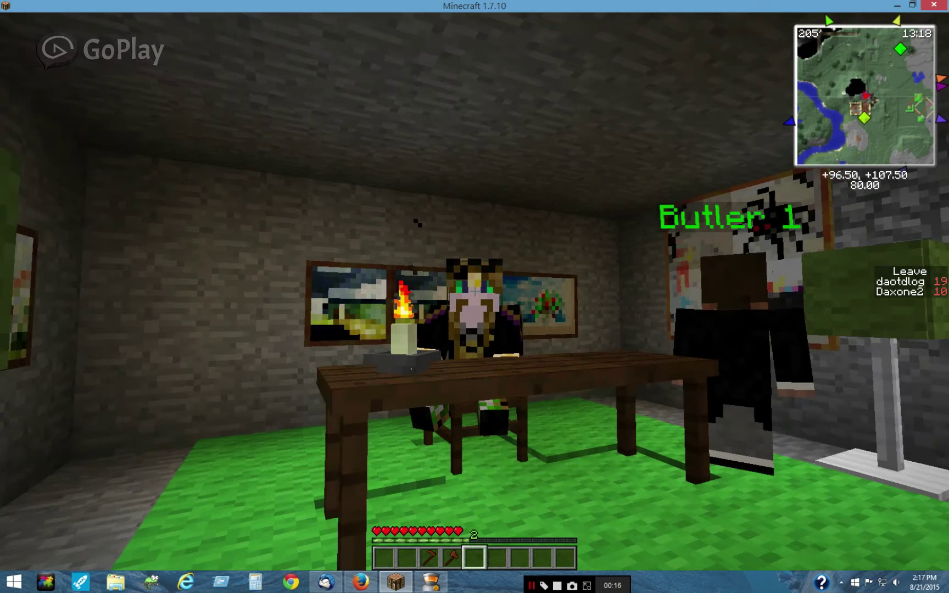
Pause the game and switch to the Firefox forum reply on chaining quests through dialogs
key(Escape)
click(360, 582)
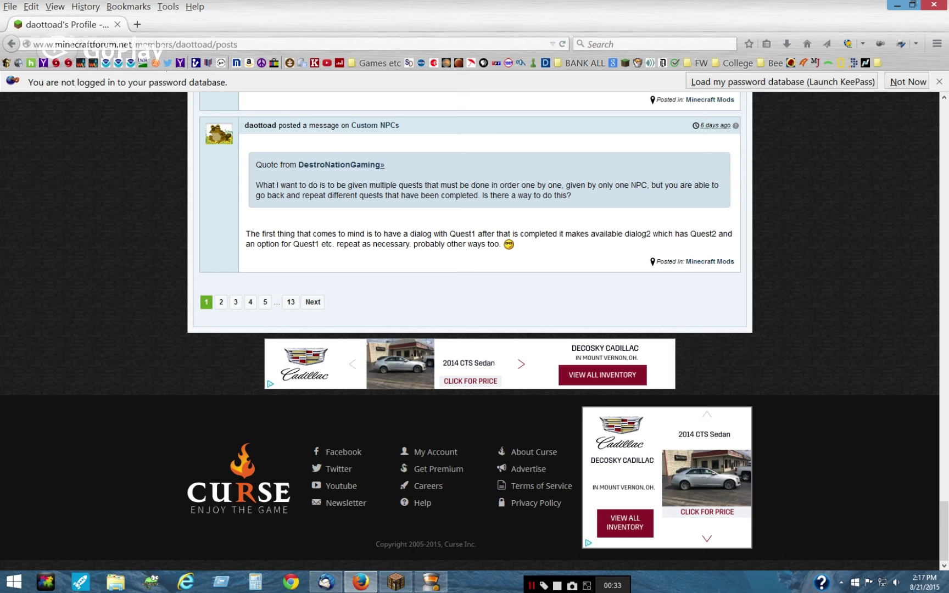
Resume the game, get off the chair and walk out the door to Sparrow by the chest
click(395, 582)
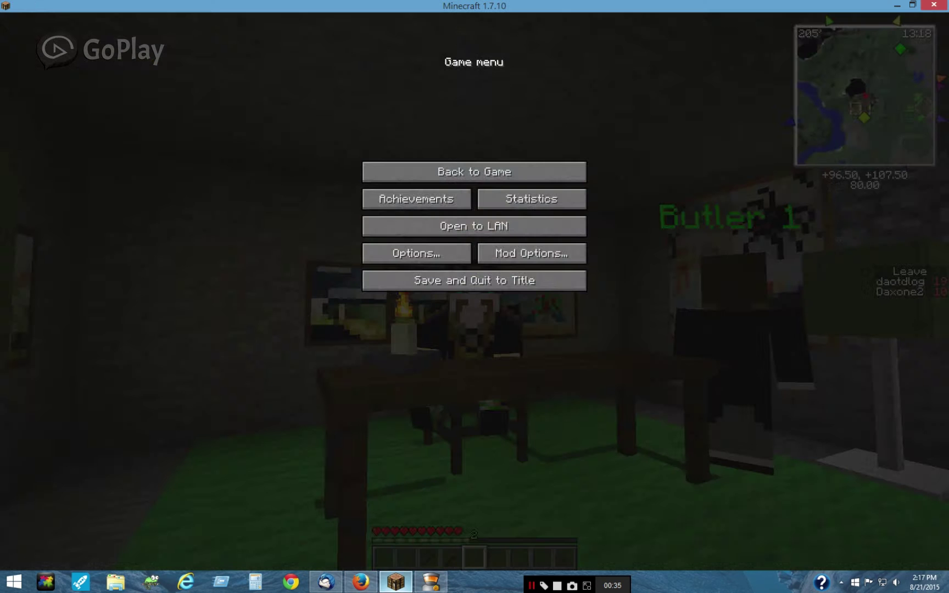
key(Escape)
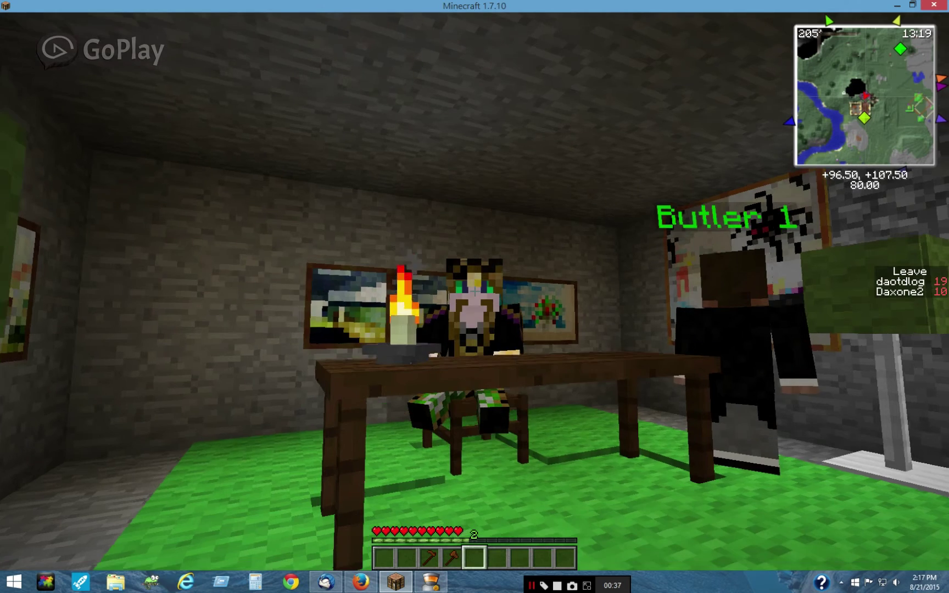
key(shift)
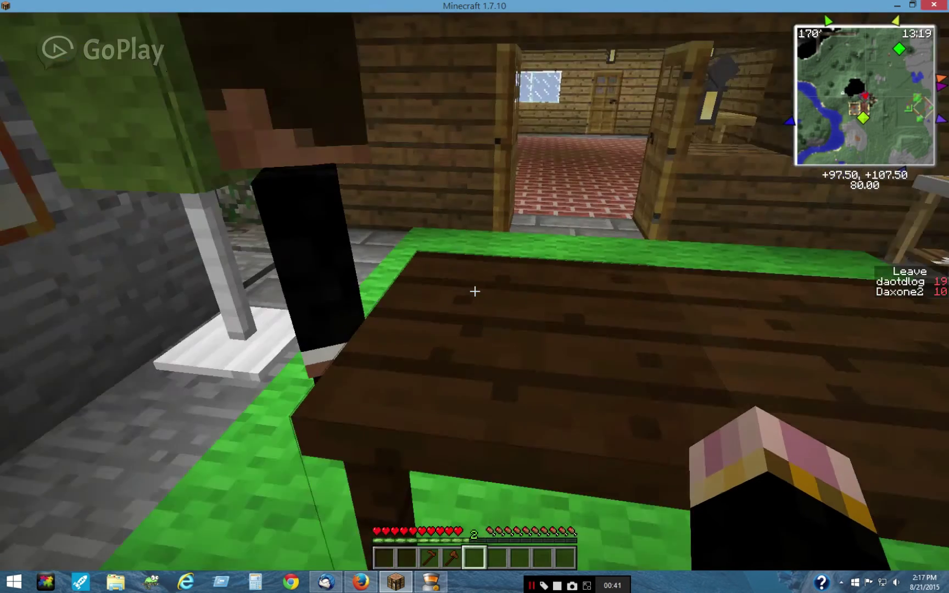
key(space)
key(w)
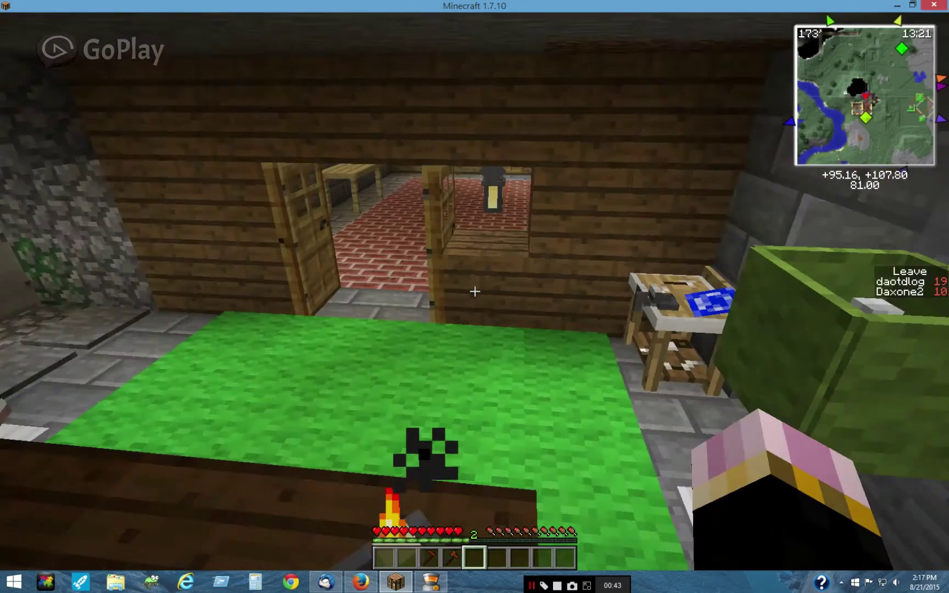
key(w)
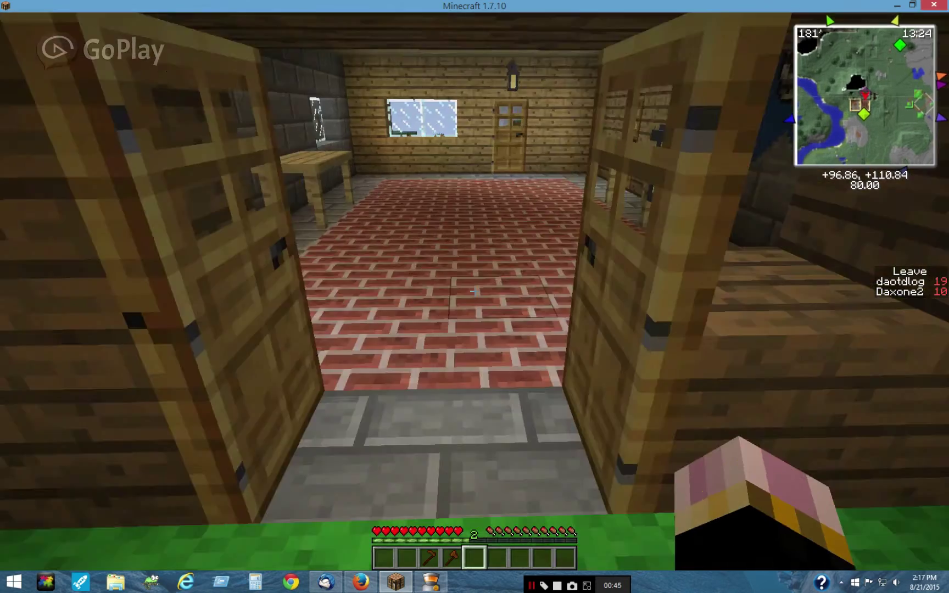
key(w)
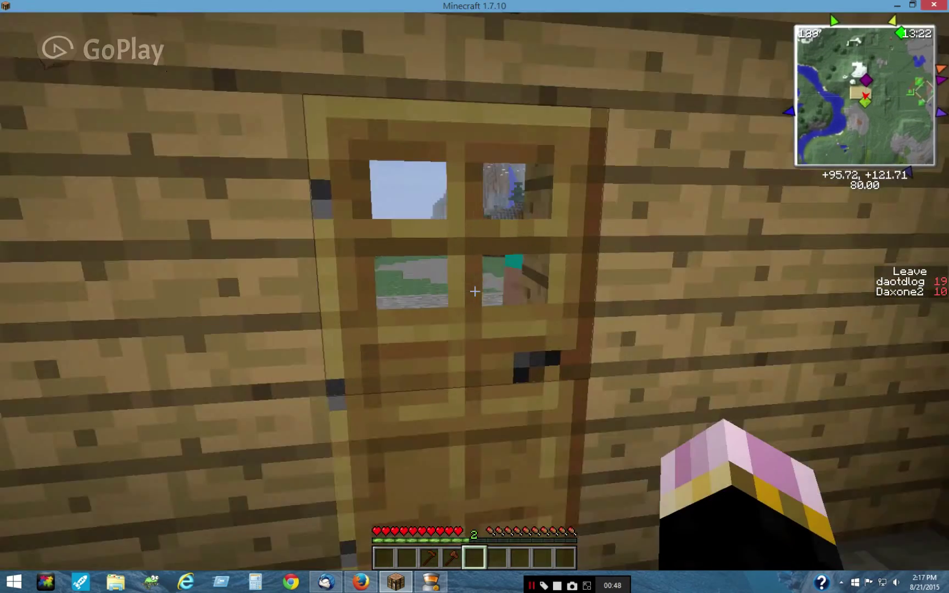
right_click(475, 291)
key(w)
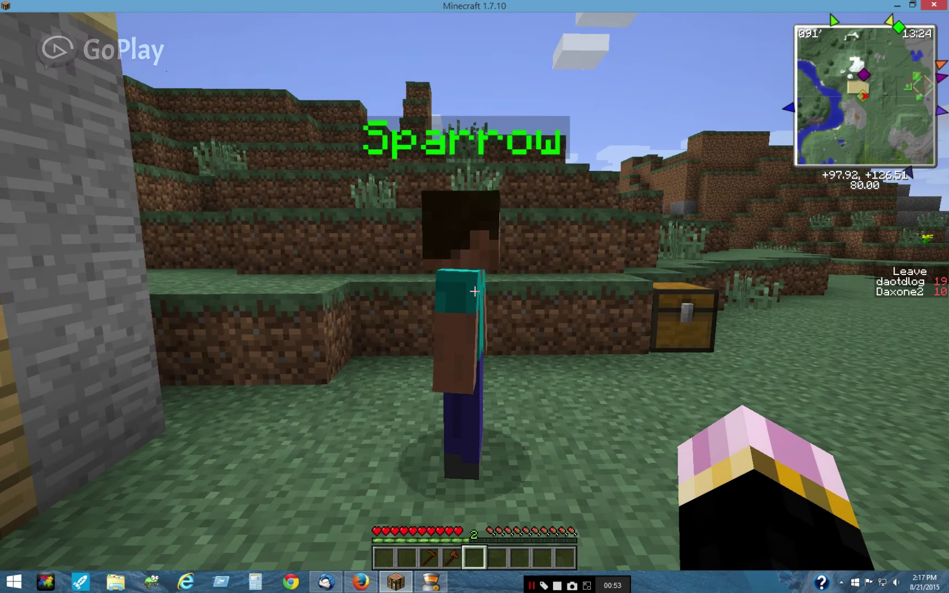
scroll(474, 297, up, 1)
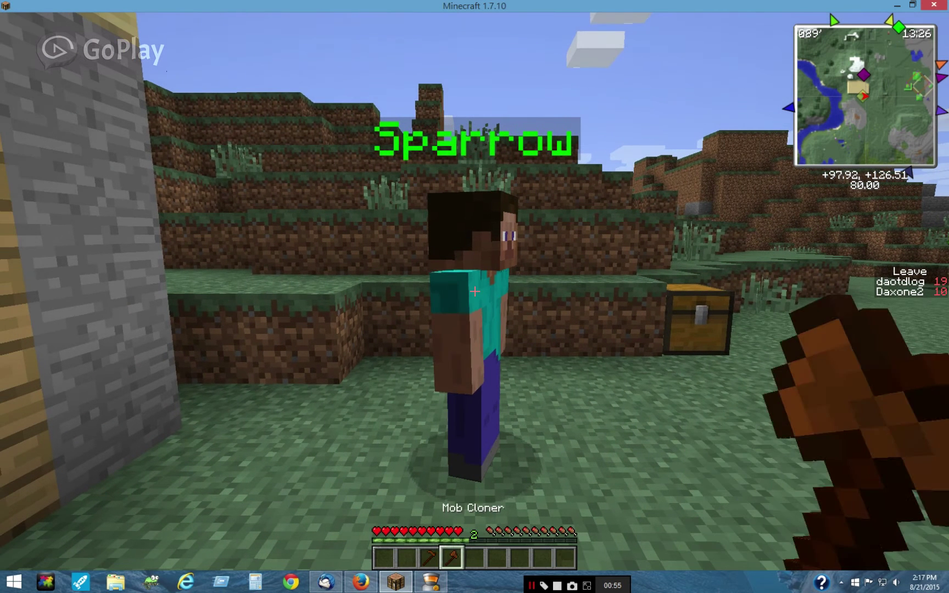
scroll(475, 291, up, 1)
right_click(474, 291)
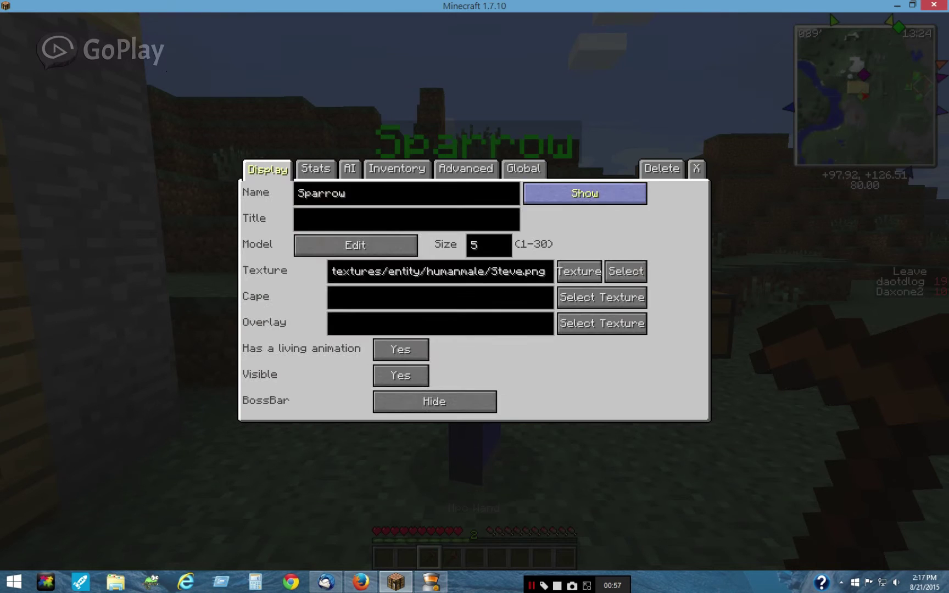
click(523, 169)
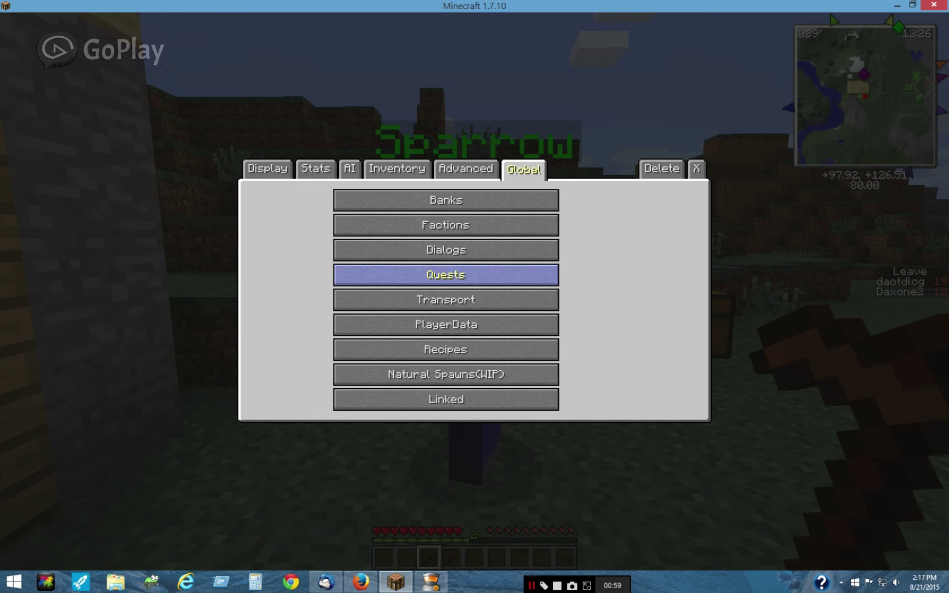
click(445, 274)
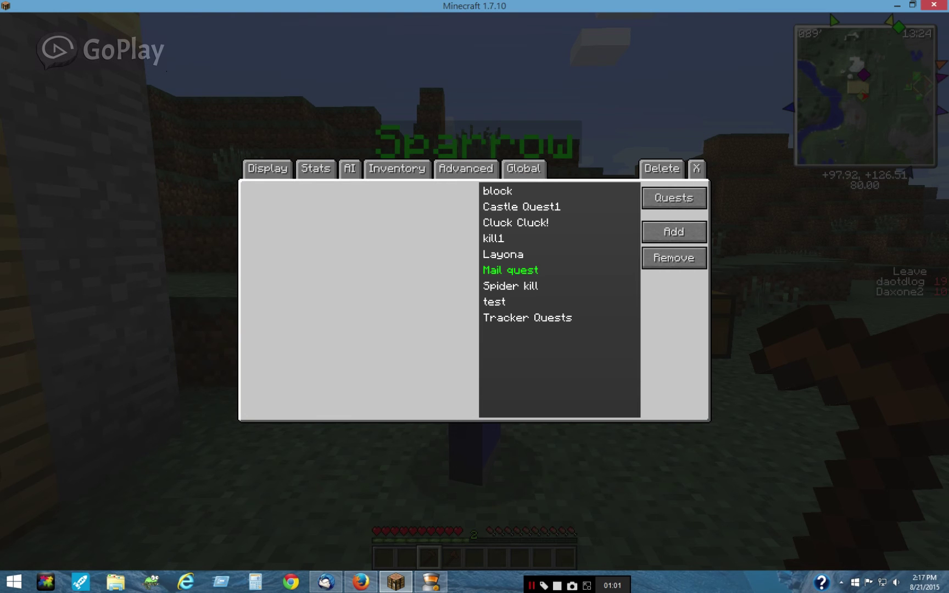
click(516, 302)
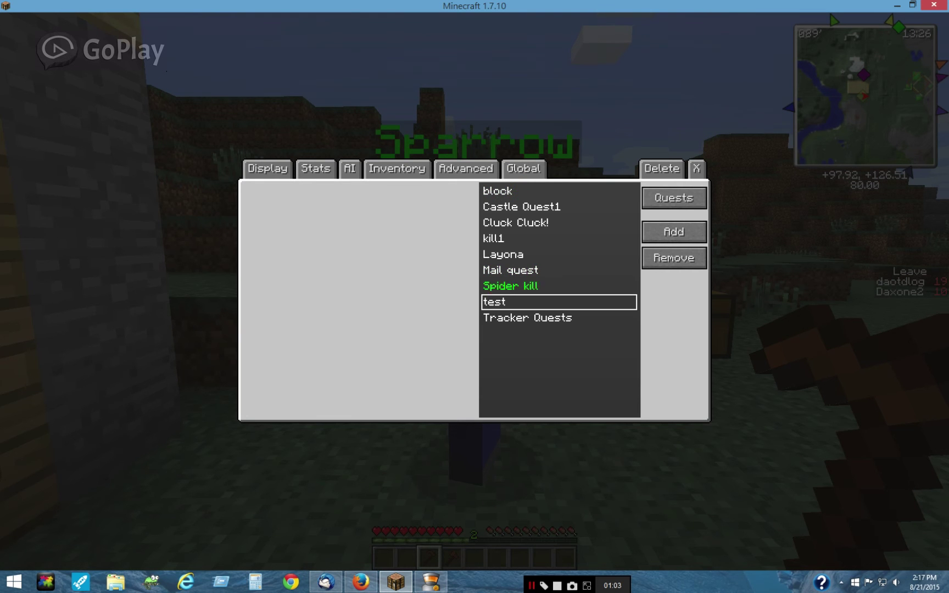
click(674, 198)
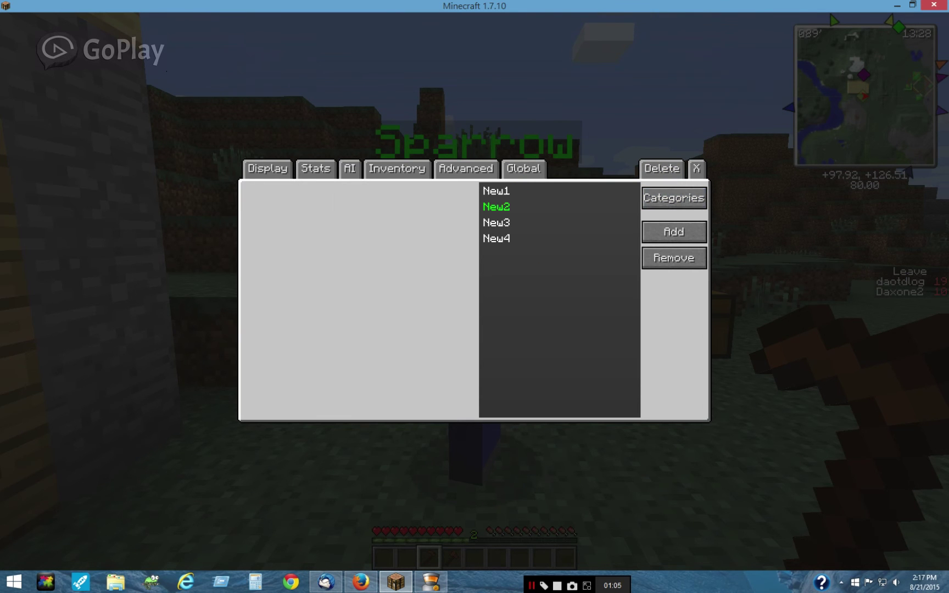
click(549, 191)
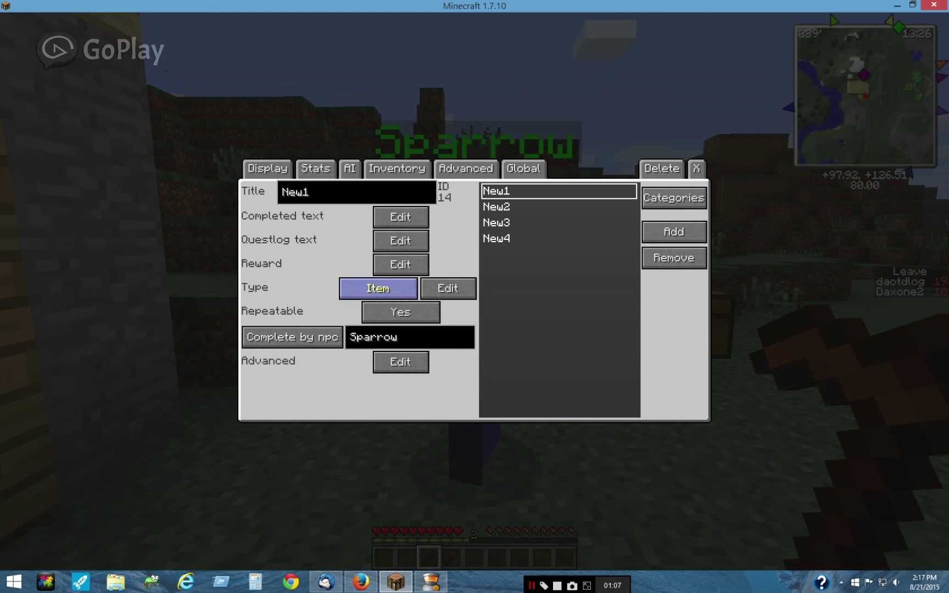
click(400, 264)
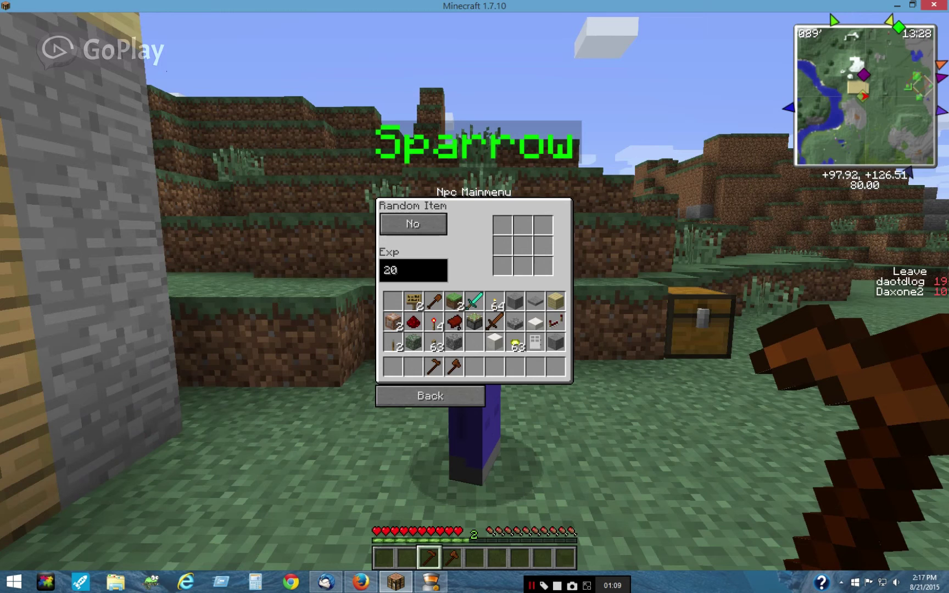
click(430, 395)
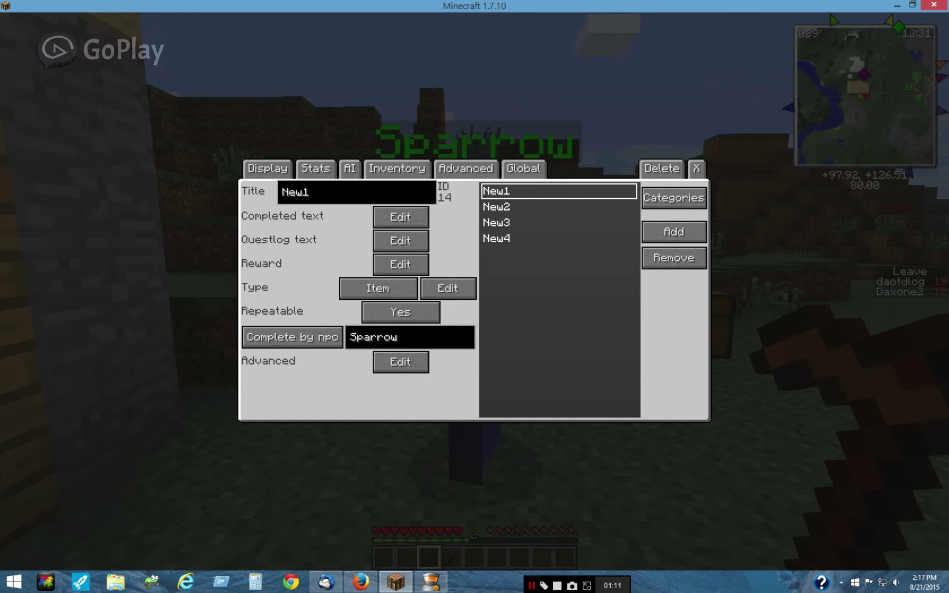
click(378, 289)
click(378, 288)
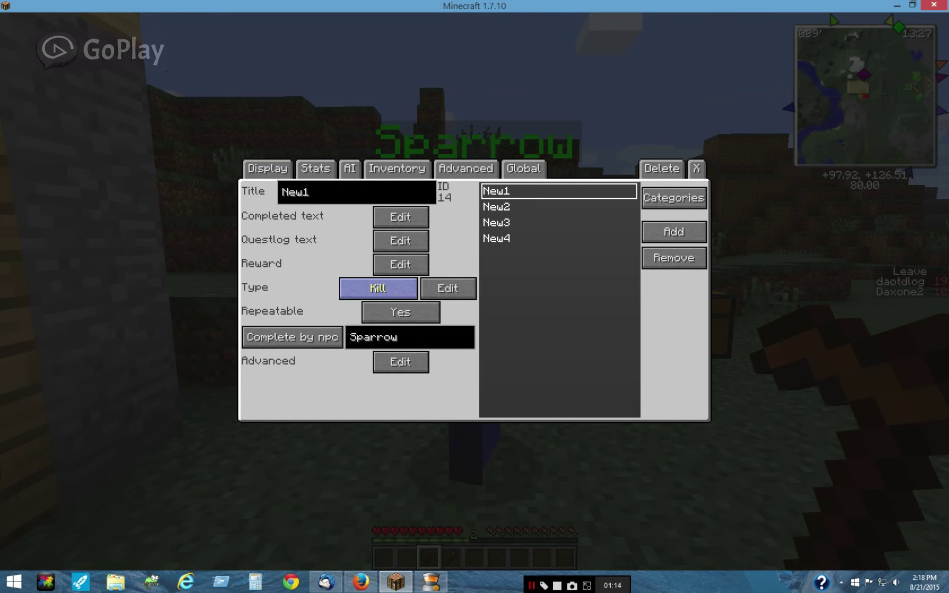
click(378, 288)
click(378, 288)
click(378, 288)
click(378, 288)
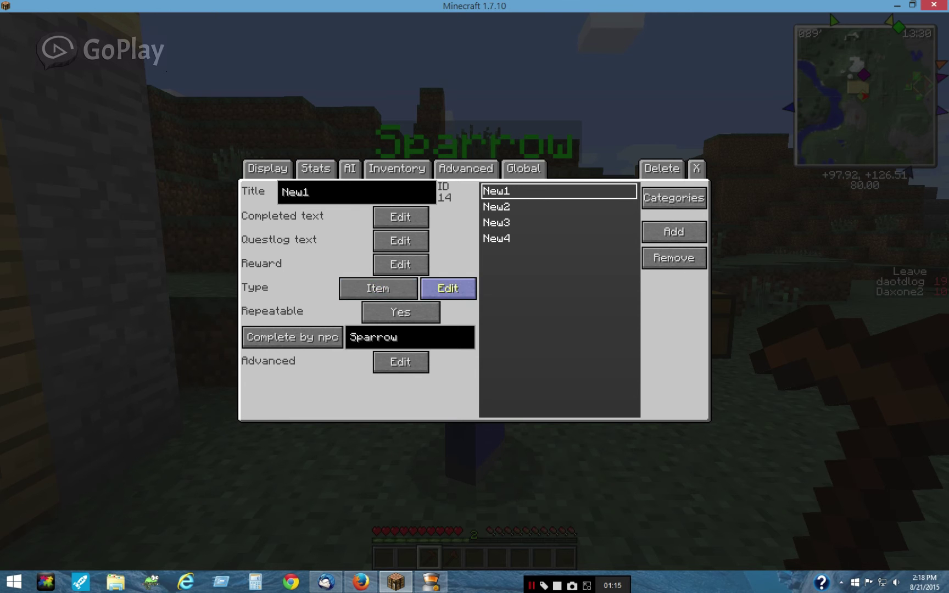
click(447, 289)
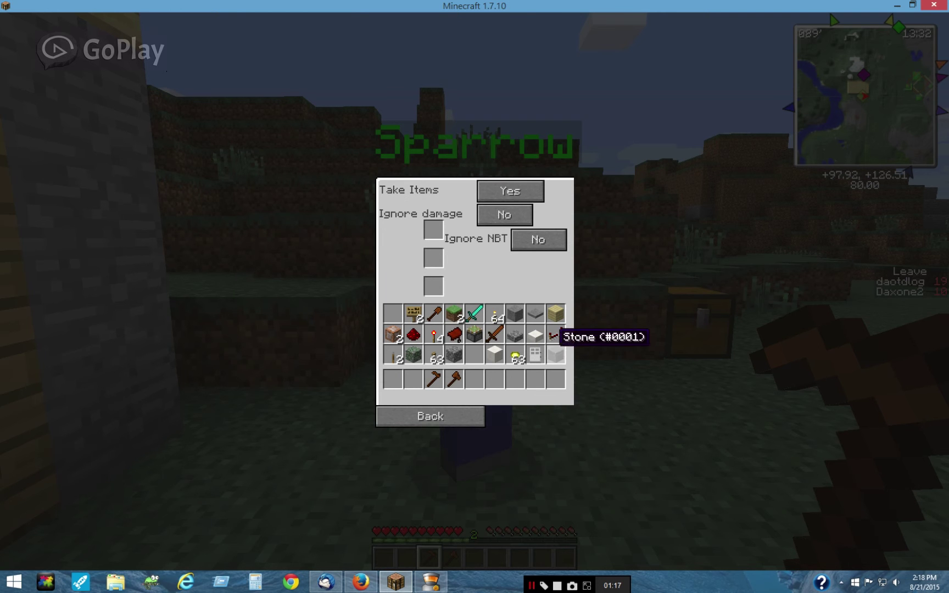
click(430, 416)
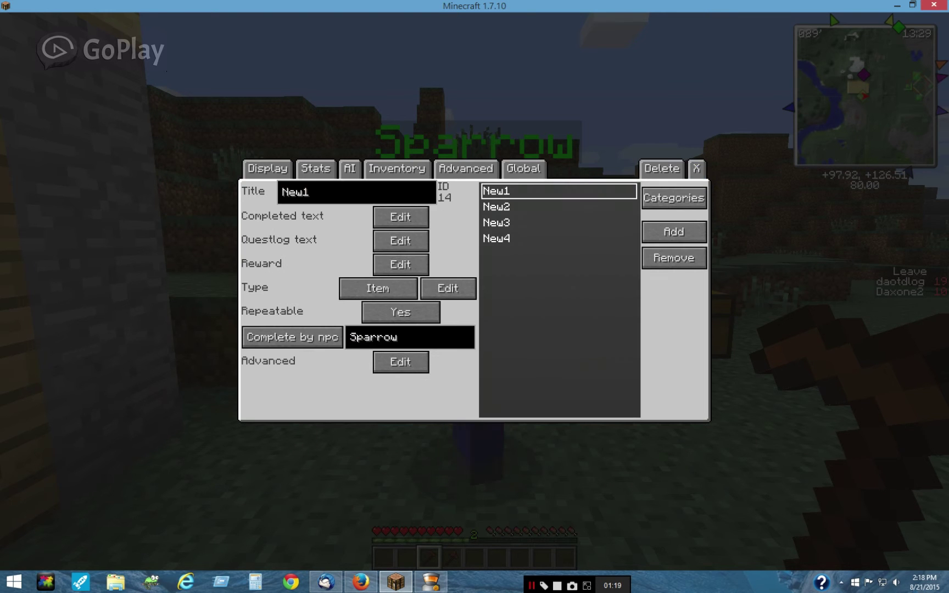
click(696, 168)
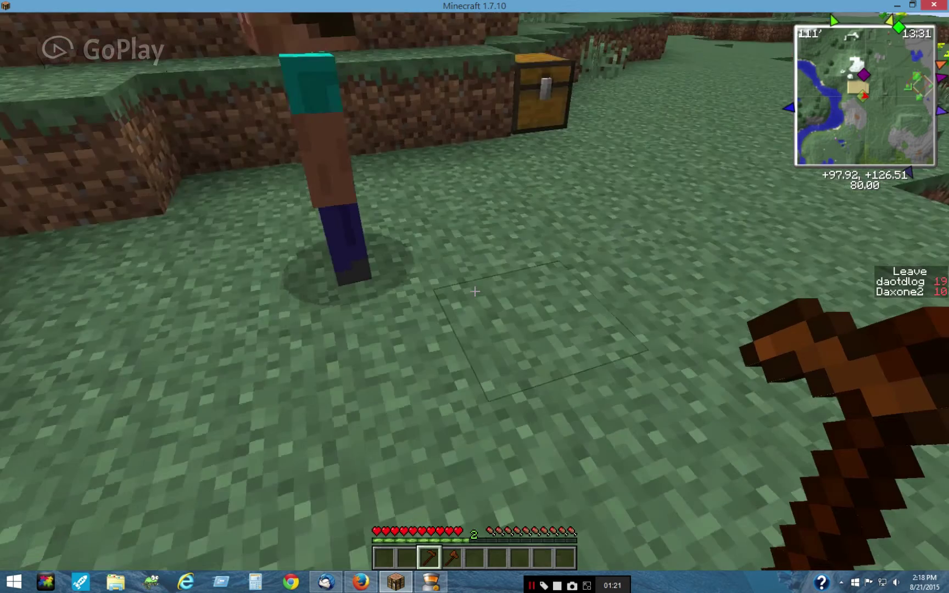
Take one purple wool from the chest into hotbar slot 1, returning the rest
key(w)
right_click(475, 291)
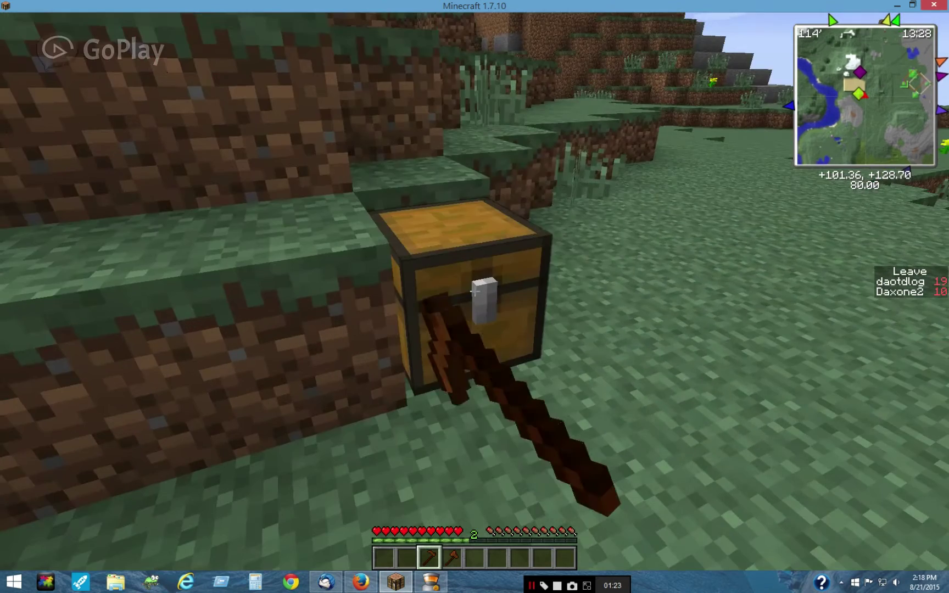
click(393, 266)
right_click(393, 367)
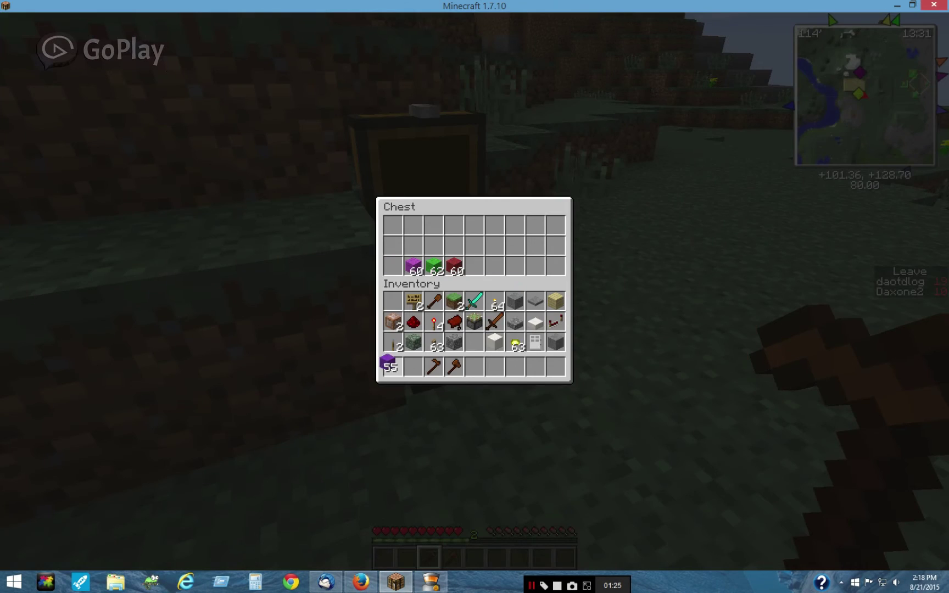
click(392, 266)
key(Escape)
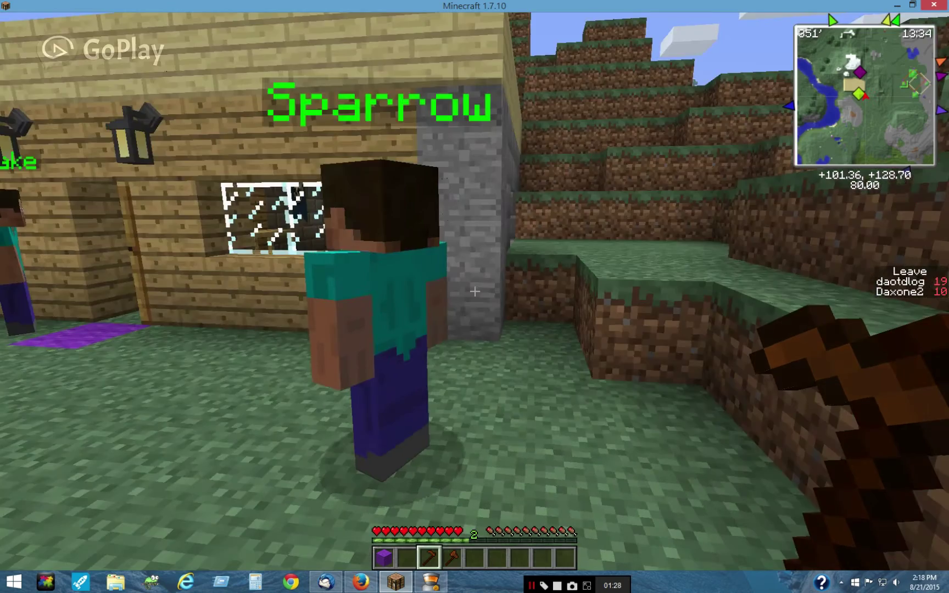
Select 02.4 : Sparrow from the nearby NPCs list with the NPC Wand
right_click(475, 291)
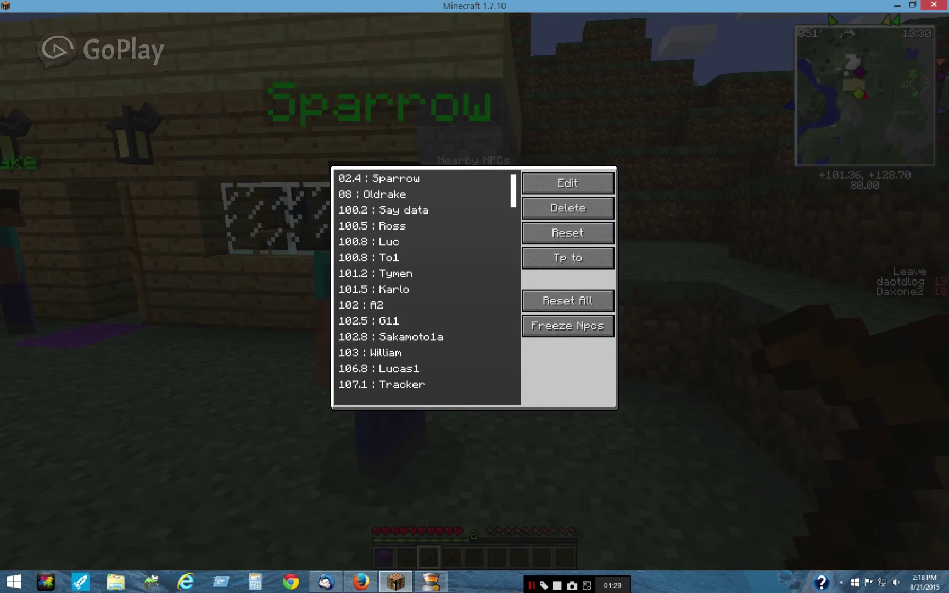
click(379, 178)
click(420, 178)
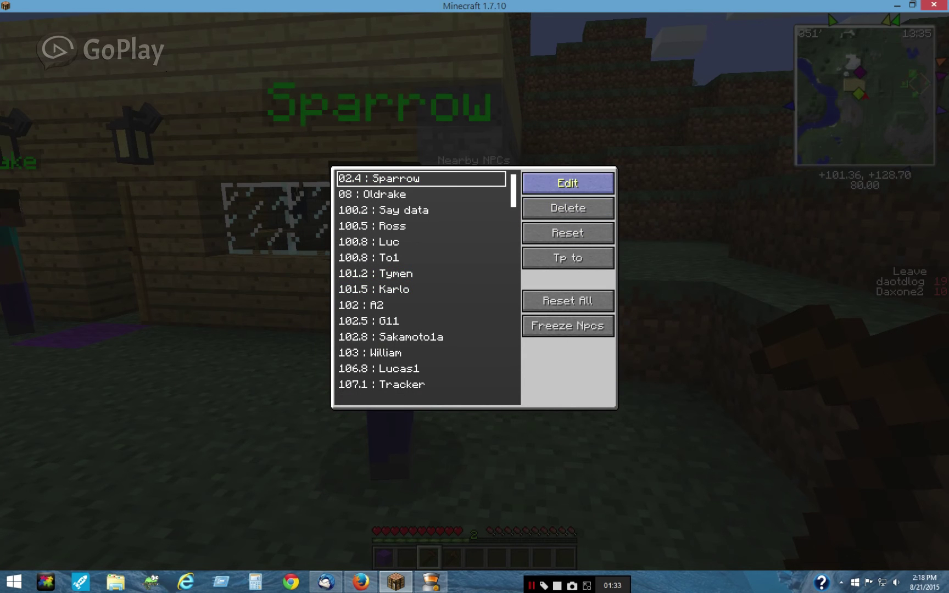
Open quest New1 from the test category in the global quest settings
click(568, 183)
click(523, 169)
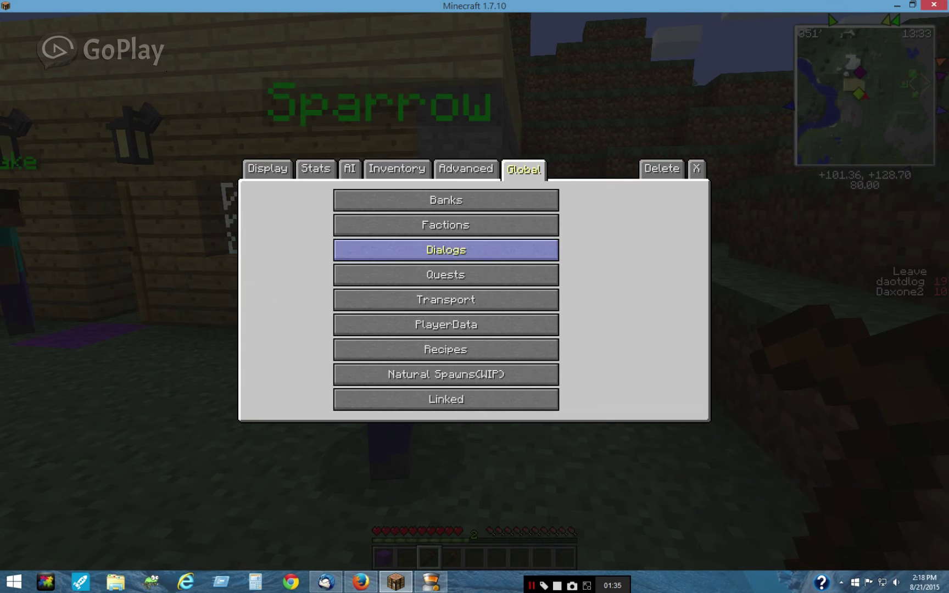
click(445, 275)
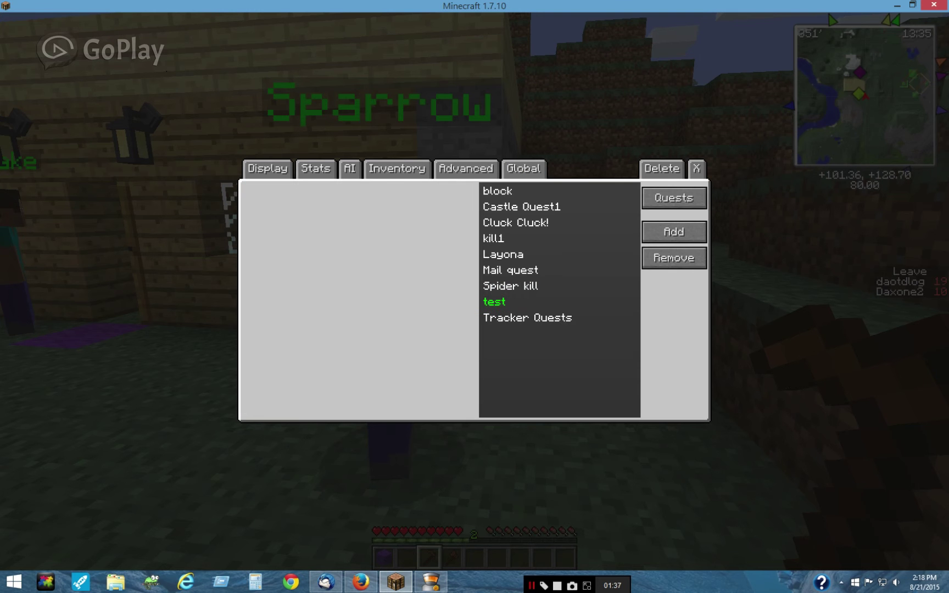
click(500, 302)
click(674, 198)
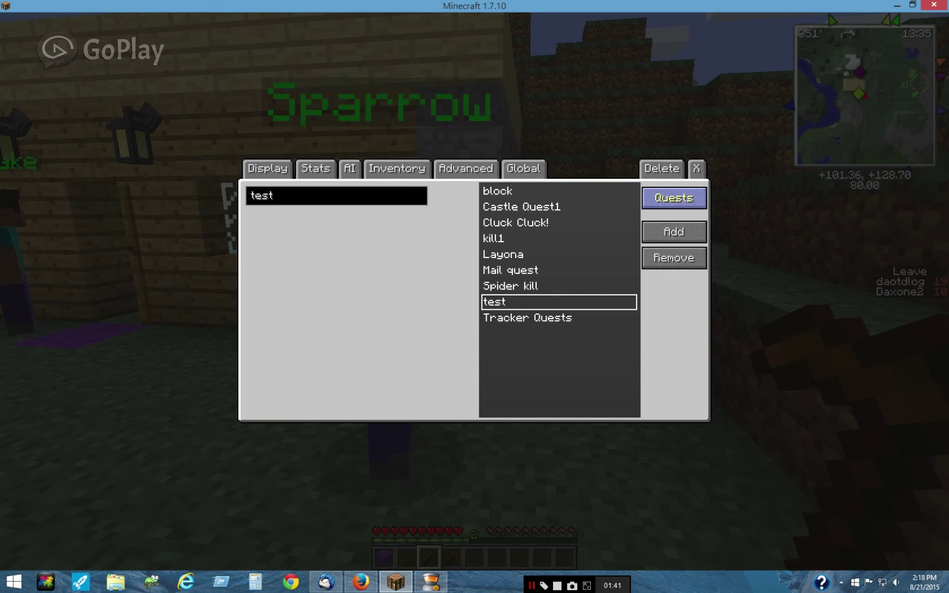
click(674, 197)
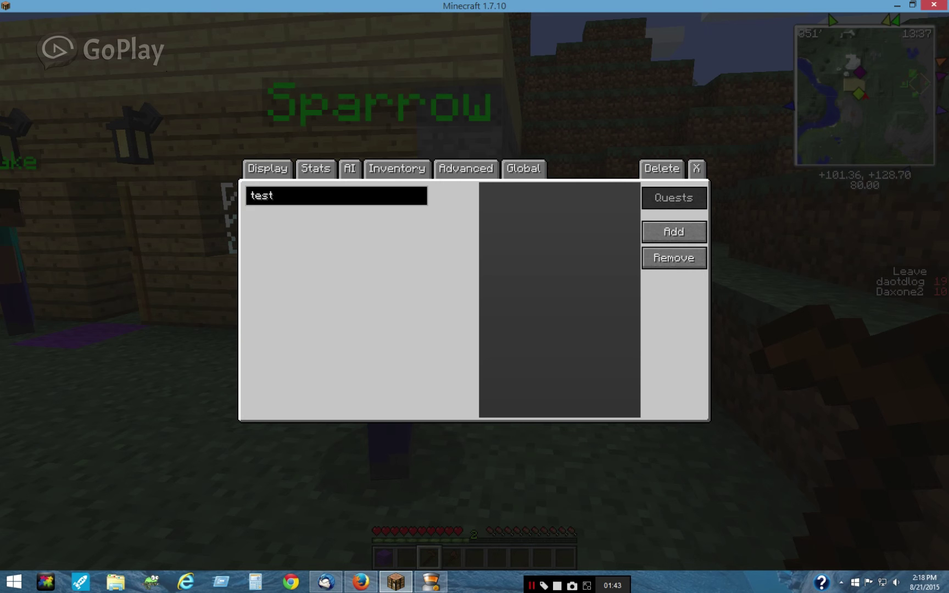
click(559, 191)
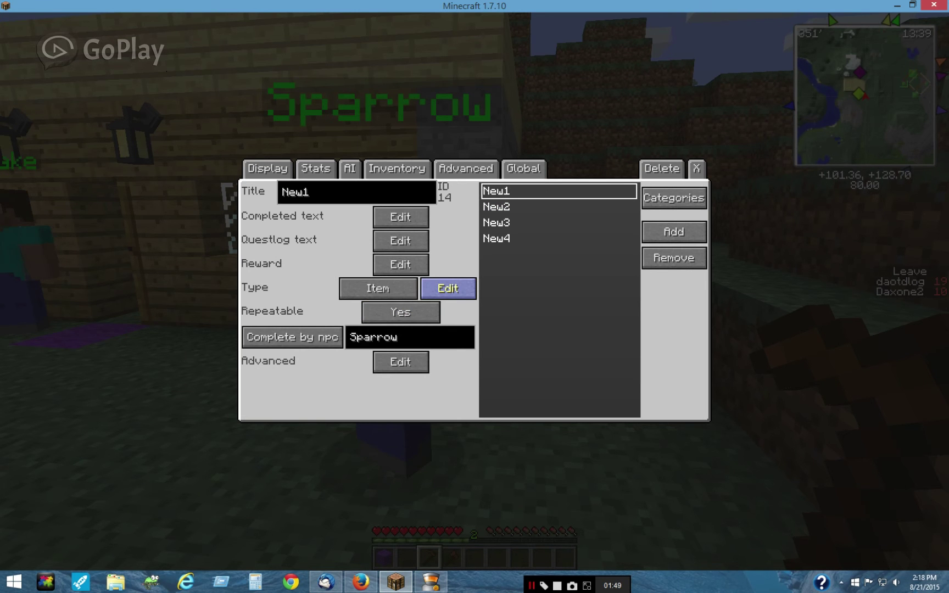
Set purple wool as quest New1's required item
click(448, 288)
click(393, 379)
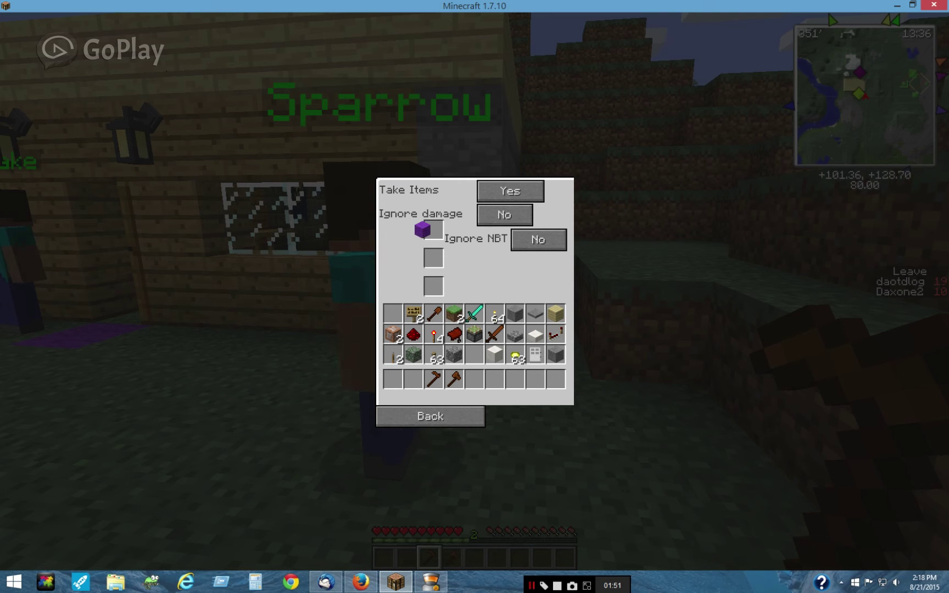
click(433, 229)
click(430, 416)
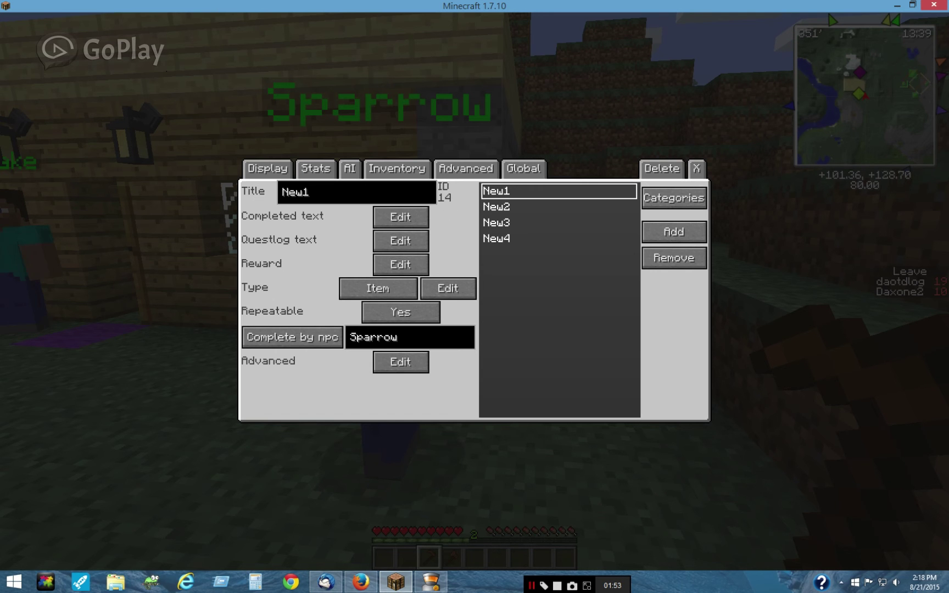
Review quests New2 and New3, ending on quest New4 (ID 17)
click(513, 207)
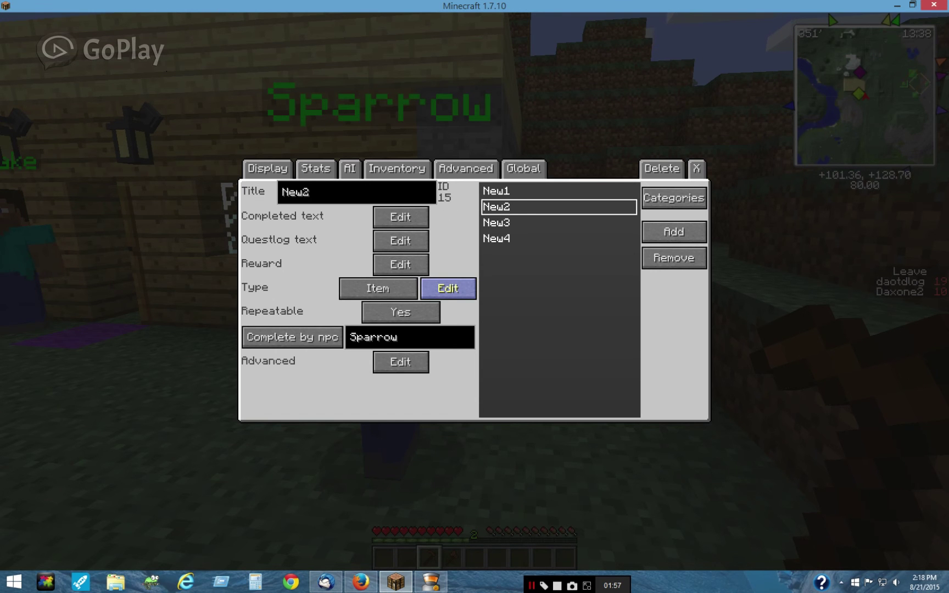
click(448, 288)
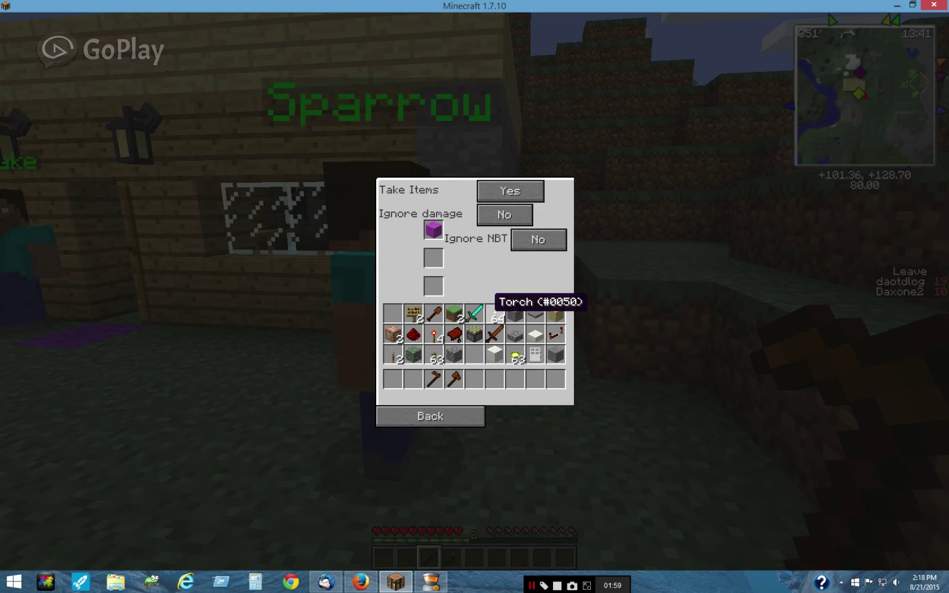
click(430, 416)
click(511, 223)
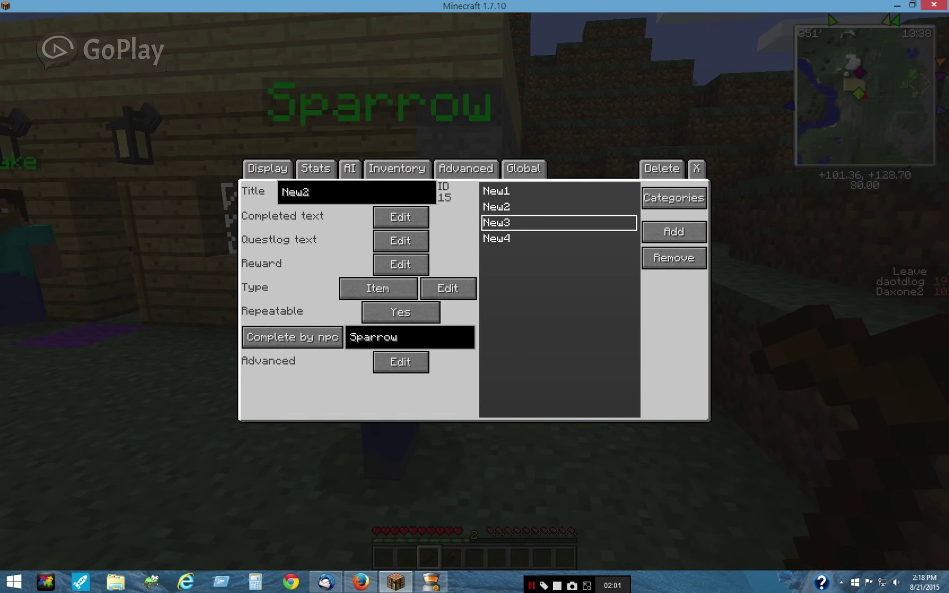
click(496, 238)
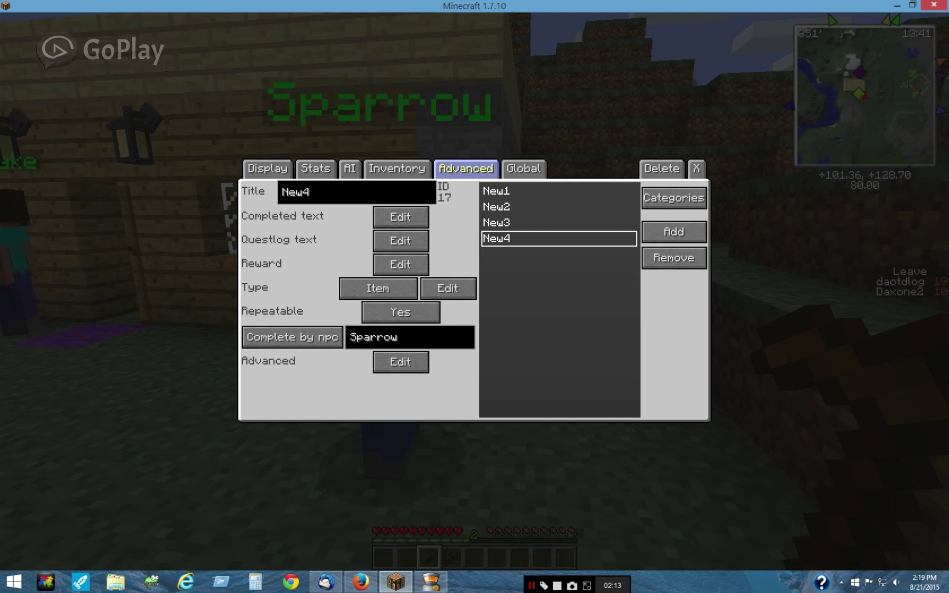
Show Sparrow's Advanced dialog list, with test 2d, 2c, 2b and 2a in slots 0–3
click(465, 168)
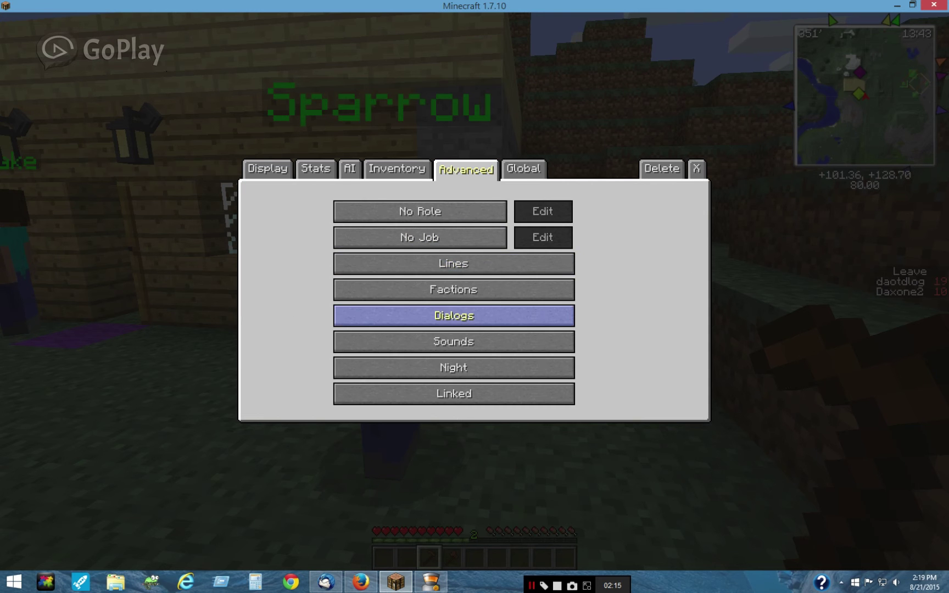
click(454, 316)
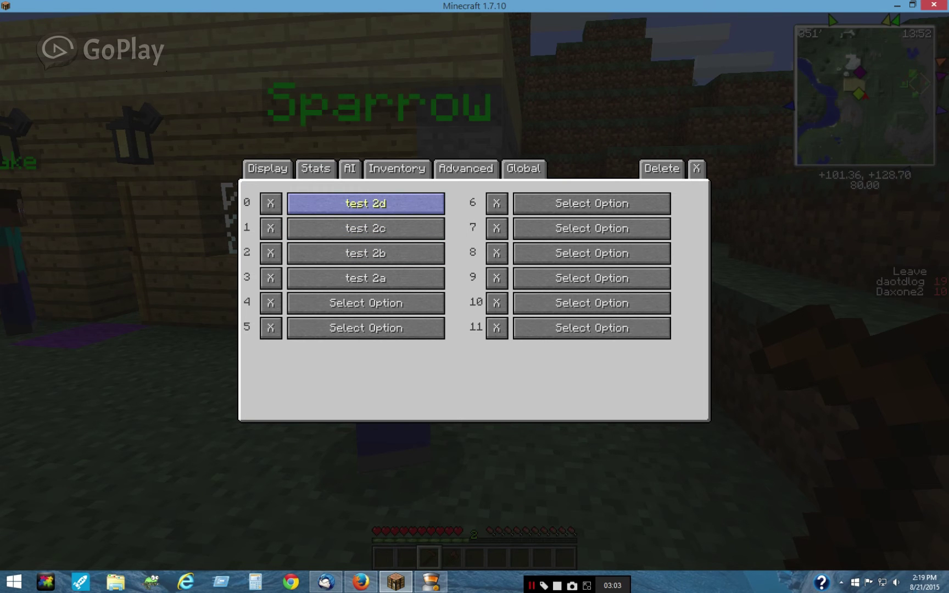
Open dialog test 2a (ID 123) from the Test 1 category in the global dialog editor
click(523, 168)
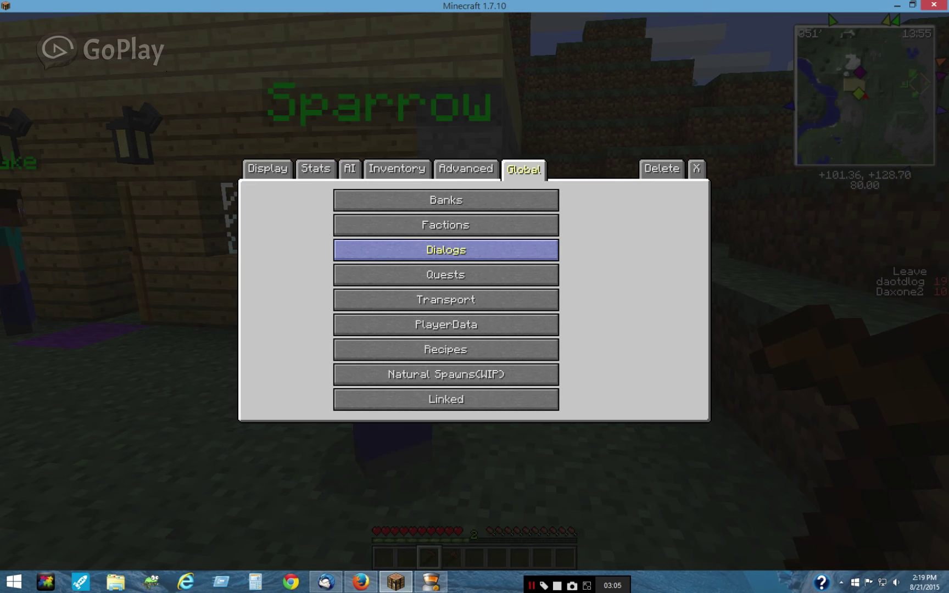
click(446, 250)
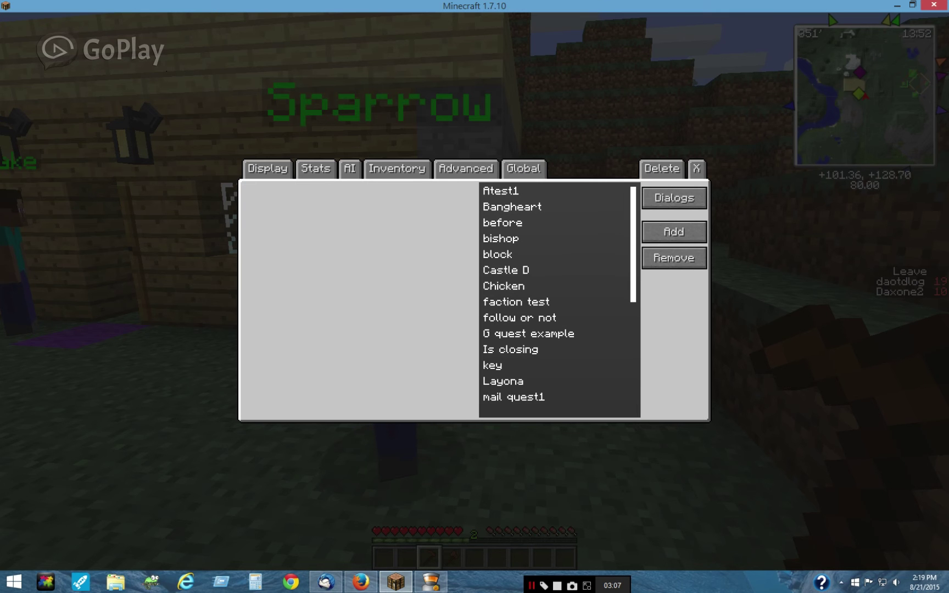
click(504, 286)
scroll(516, 291, down, 5)
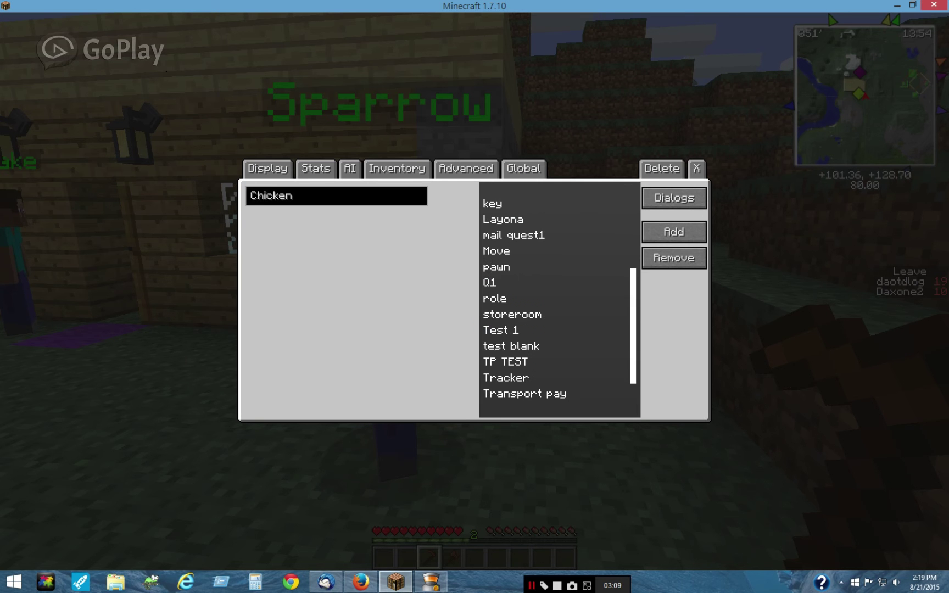
click(500, 330)
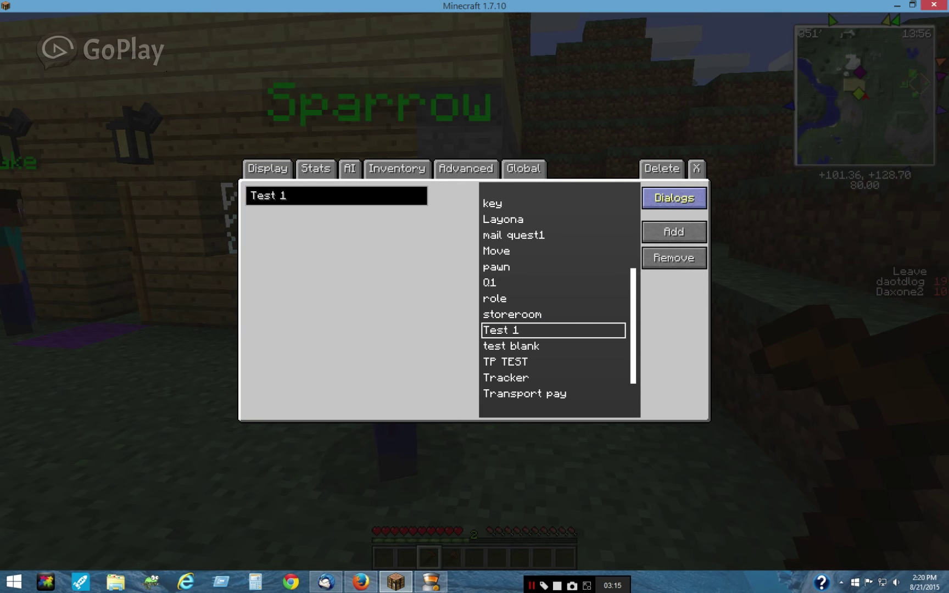
click(674, 197)
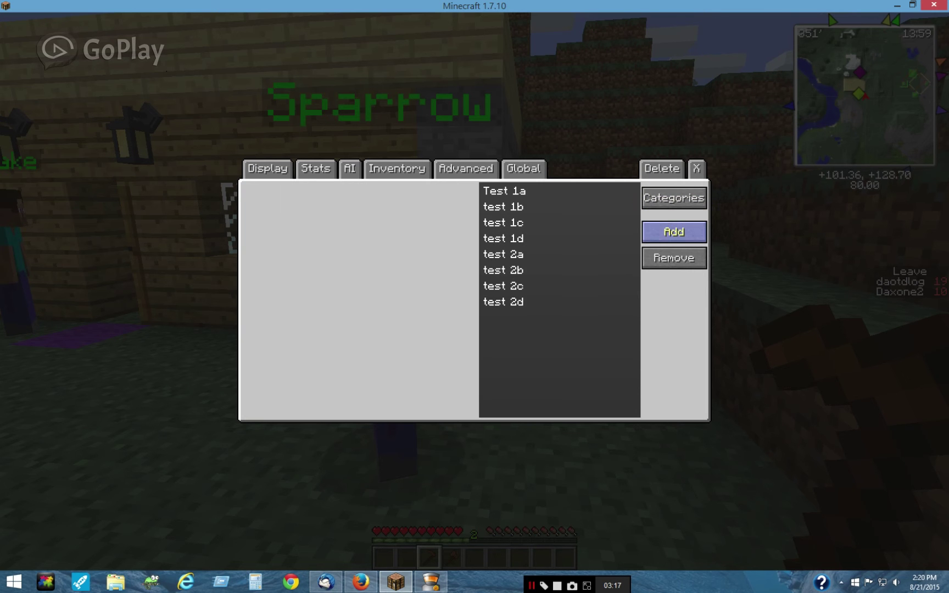
click(503, 301)
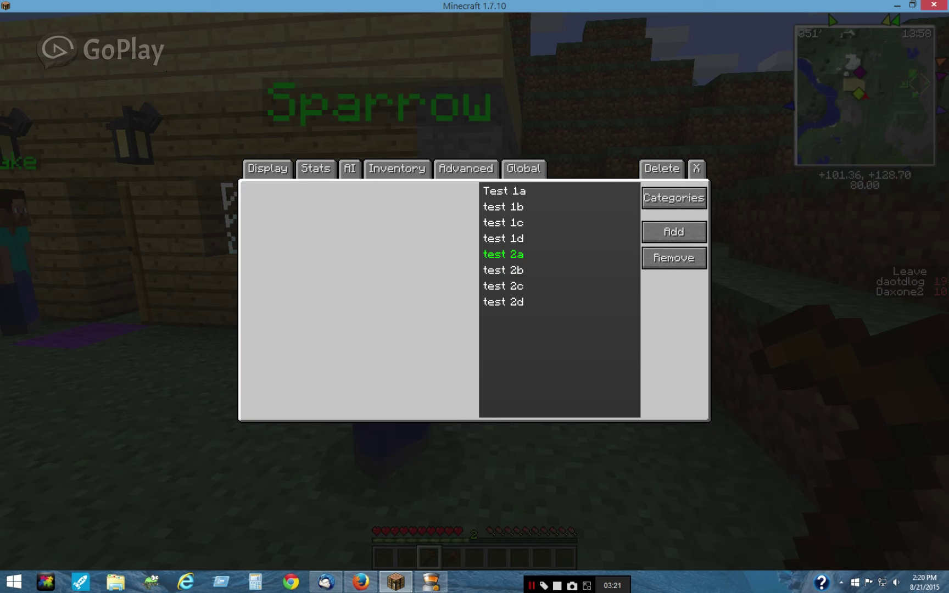
click(504, 255)
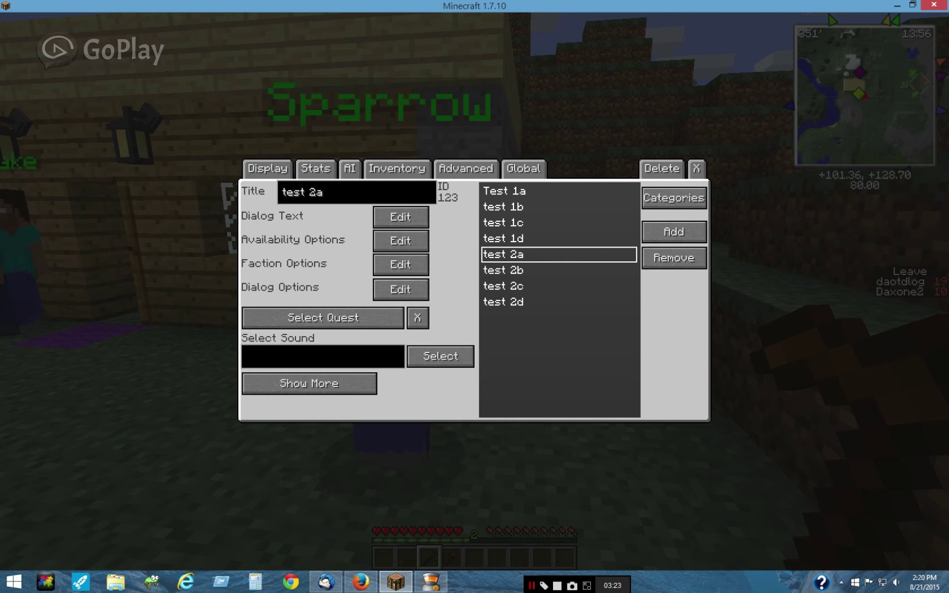
click(400, 240)
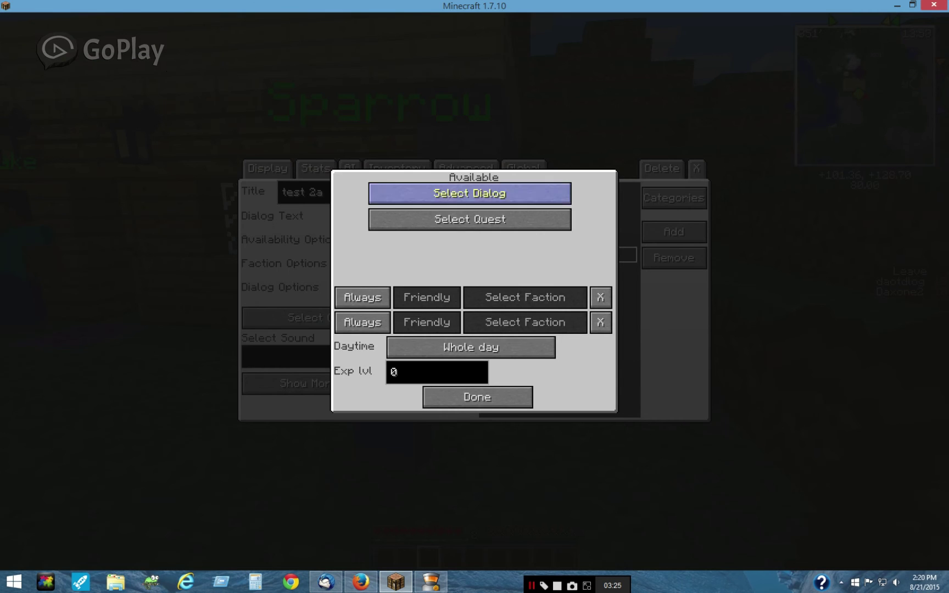
click(468, 190)
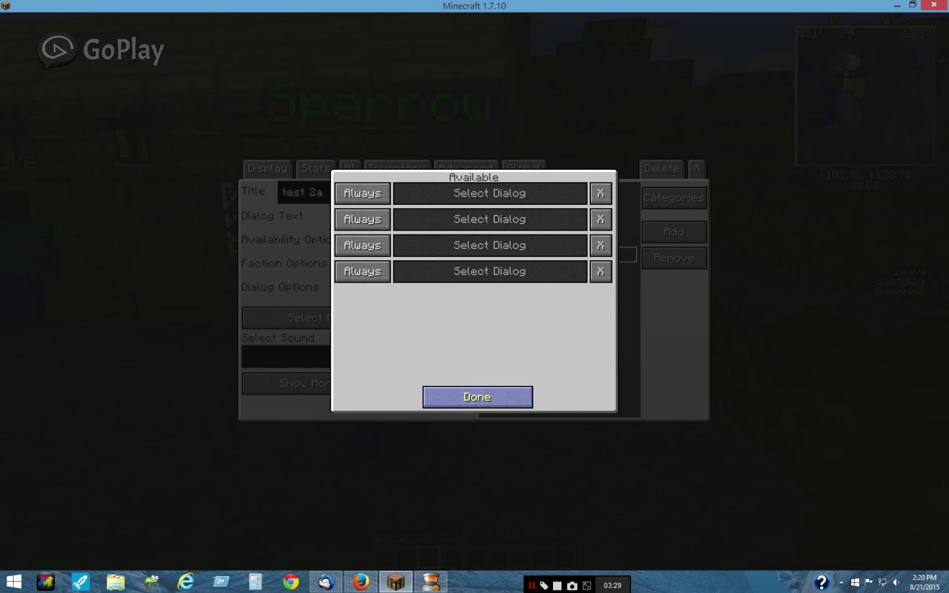
click(477, 397)
click(478, 397)
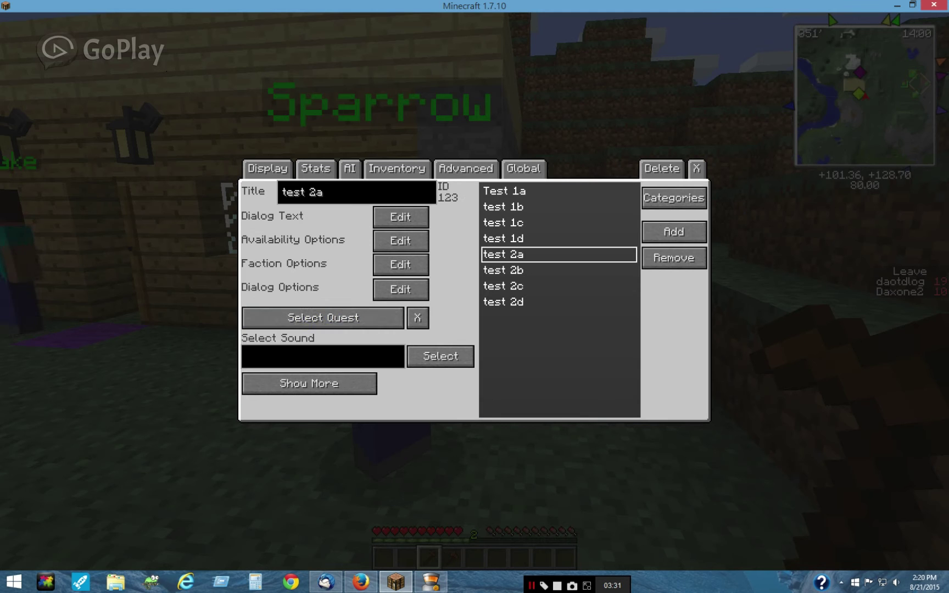
click(503, 270)
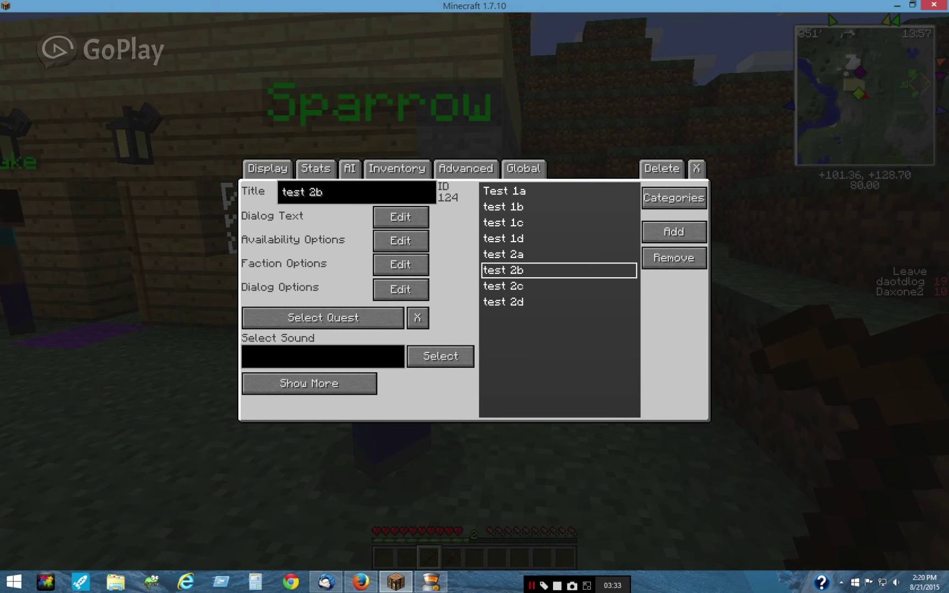
click(400, 241)
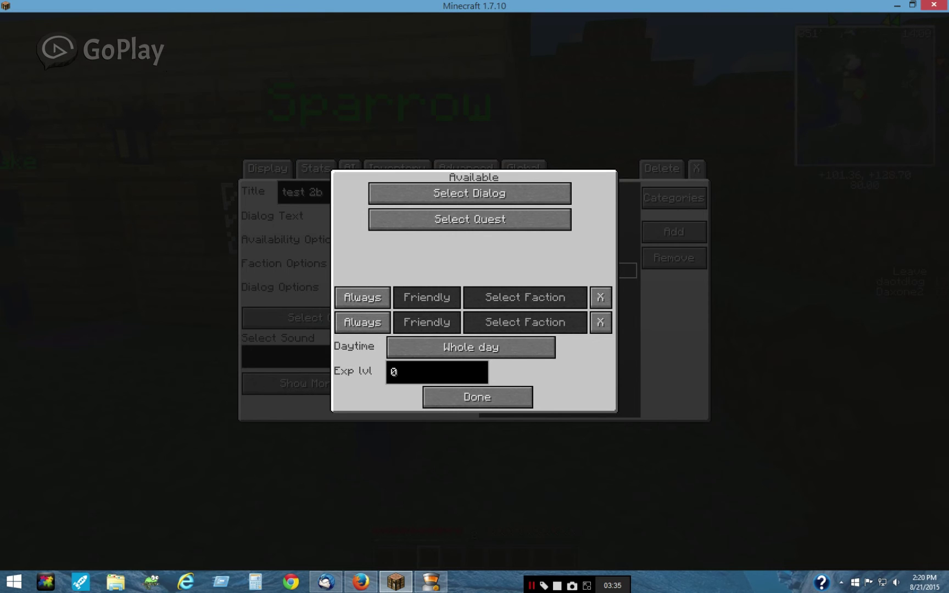
click(469, 193)
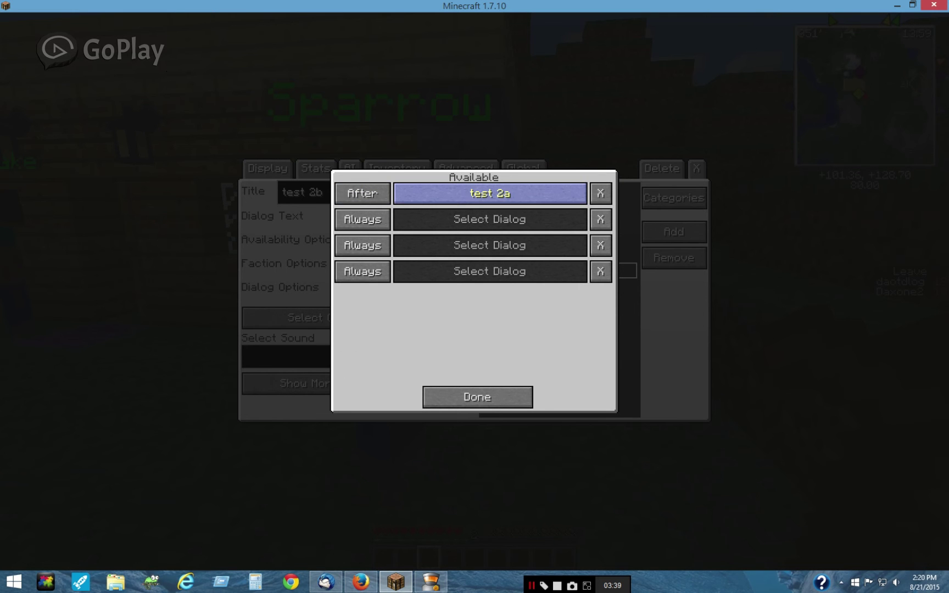
click(477, 397)
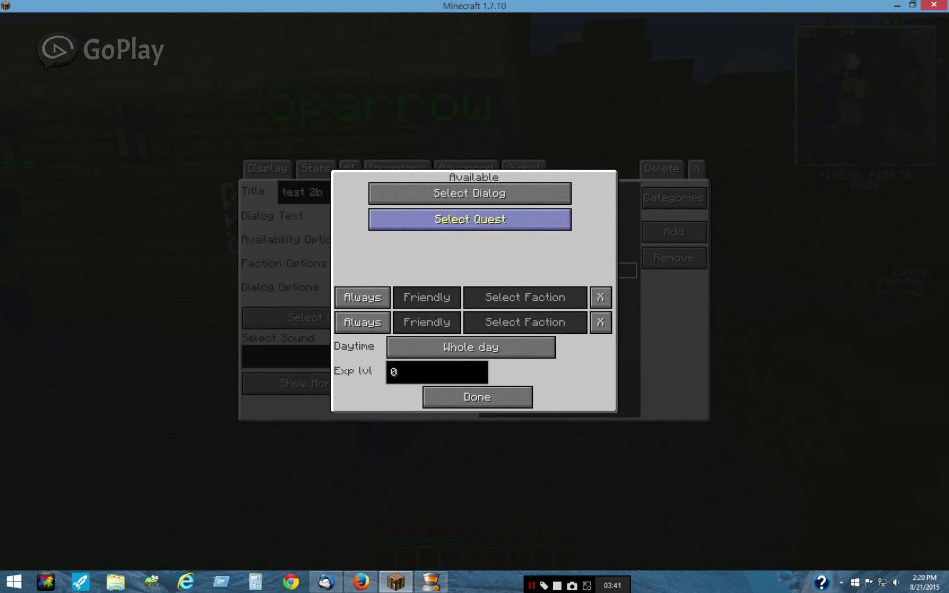
click(470, 220)
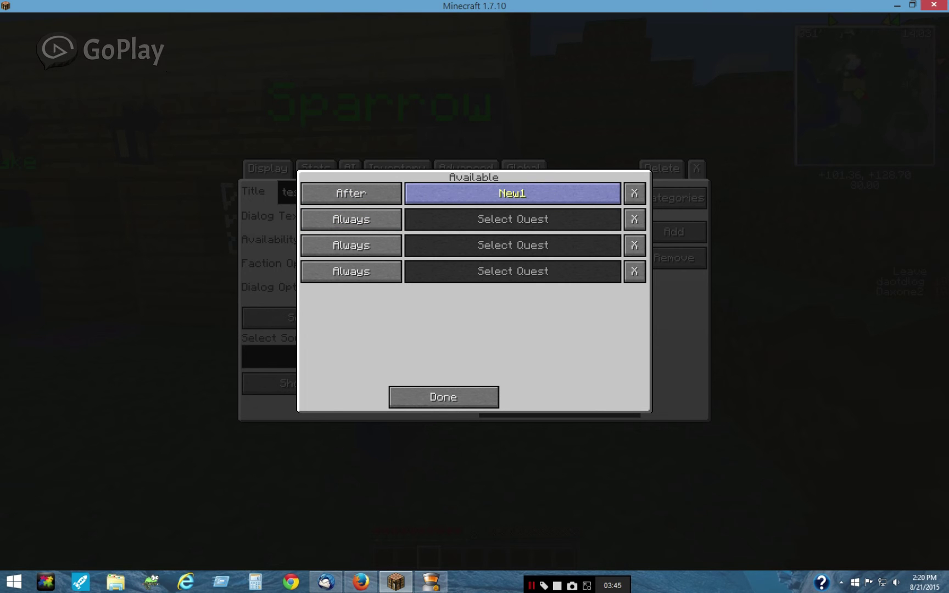
click(444, 397)
click(445, 394)
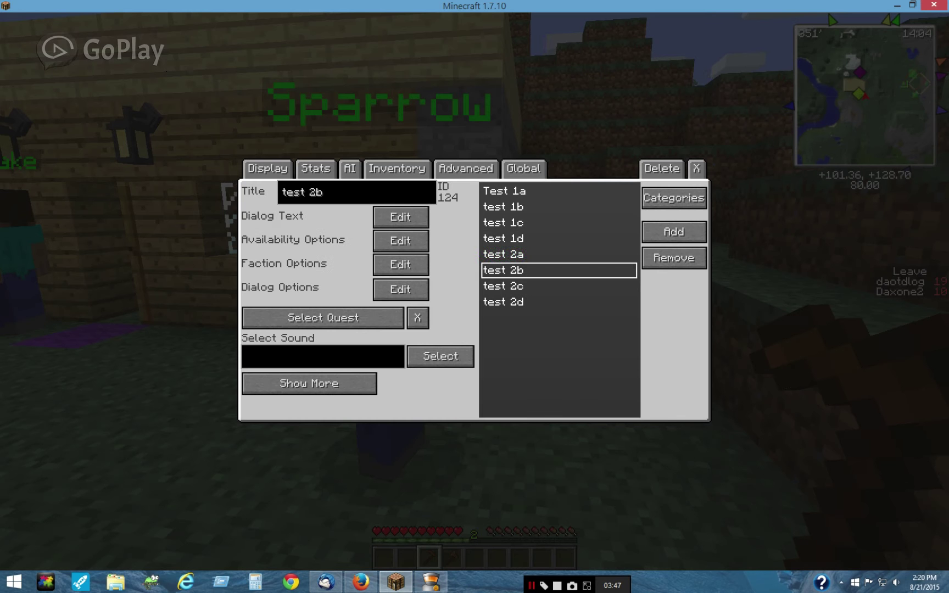
click(504, 255)
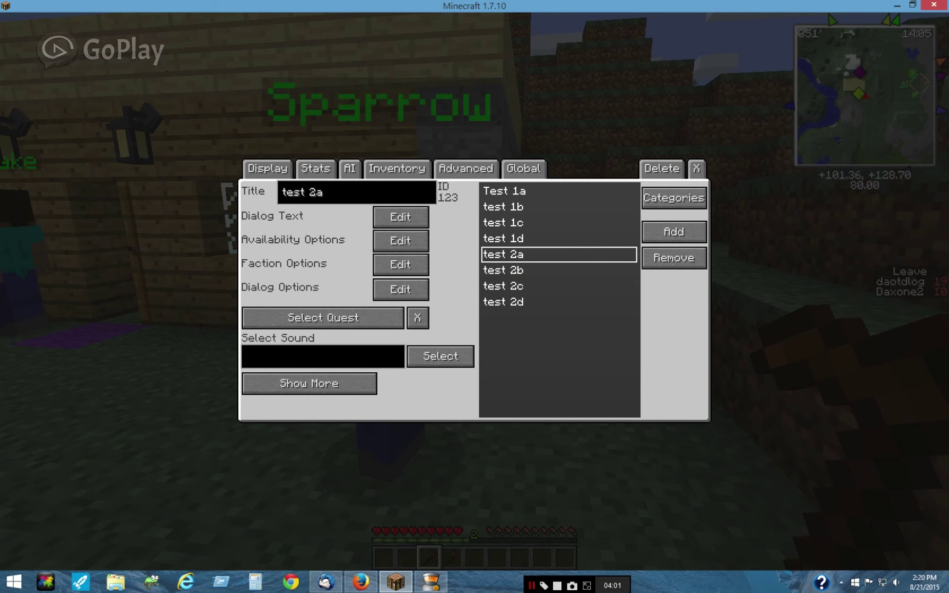
Open test 2c and confirm it requires dialog test 2b and quest New2
click(503, 286)
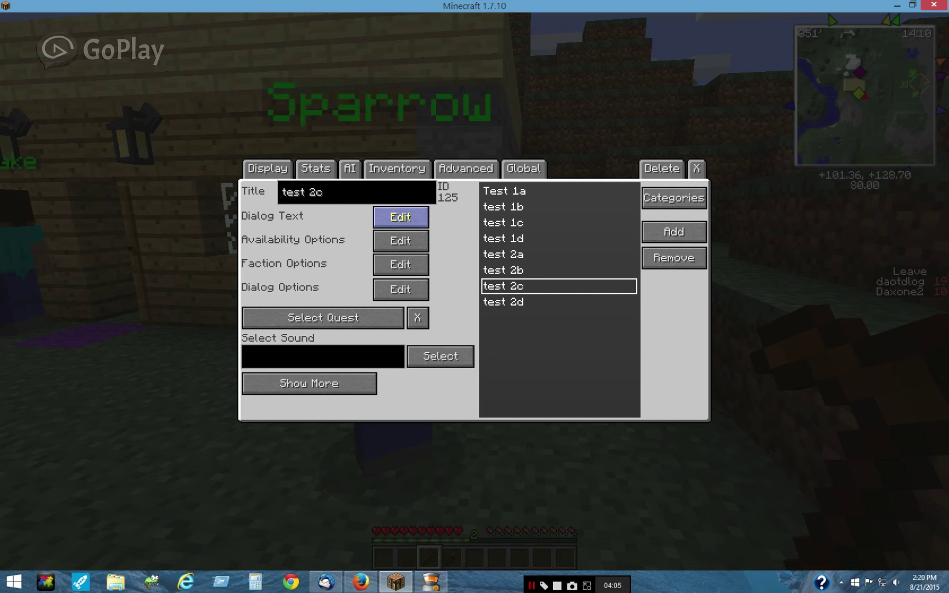
click(401, 241)
click(484, 194)
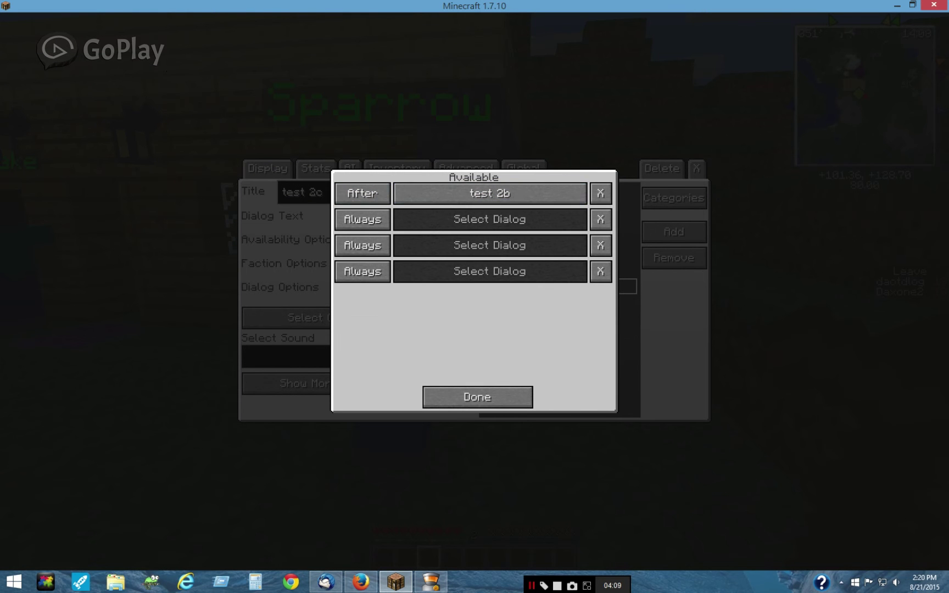
click(478, 396)
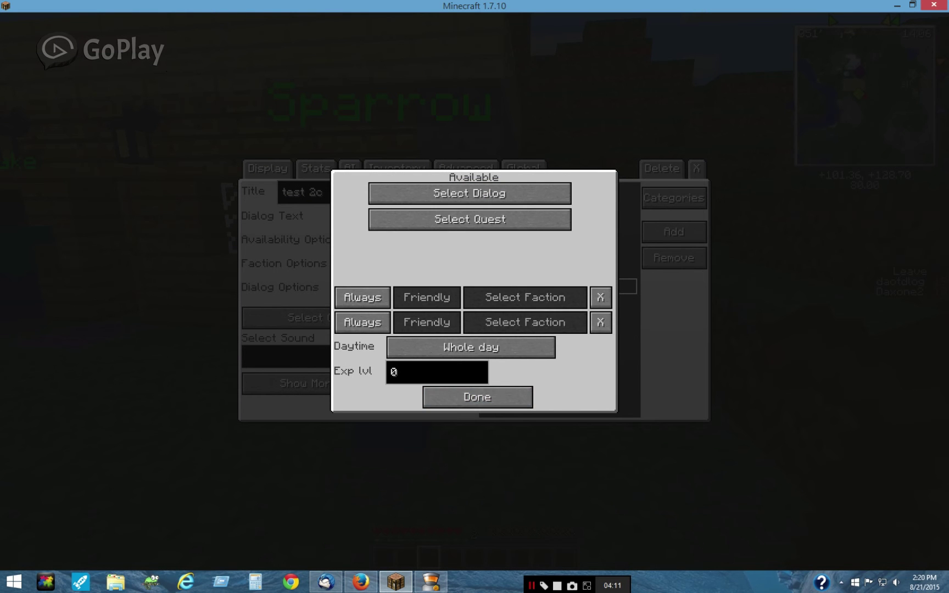
click(470, 219)
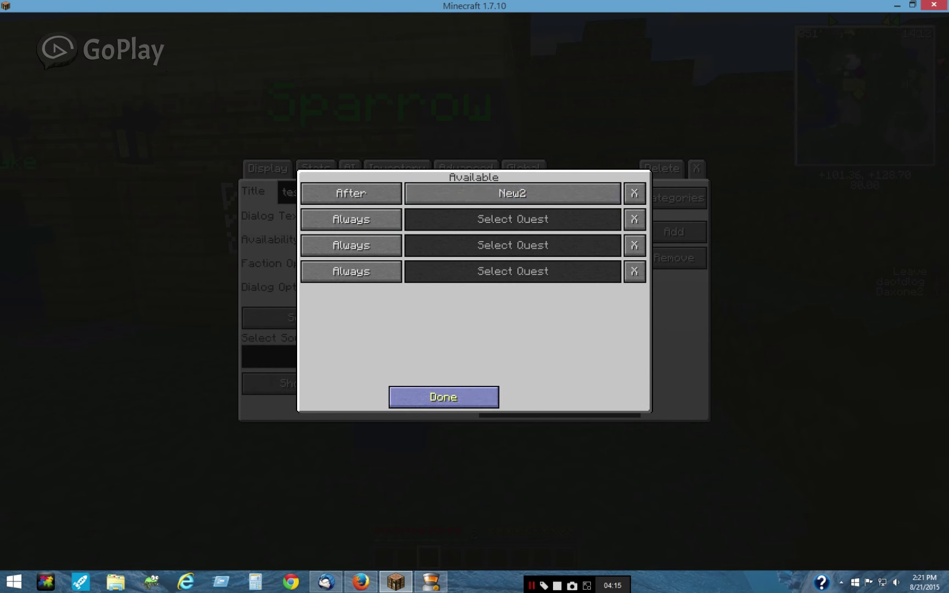
click(444, 397)
click(444, 397)
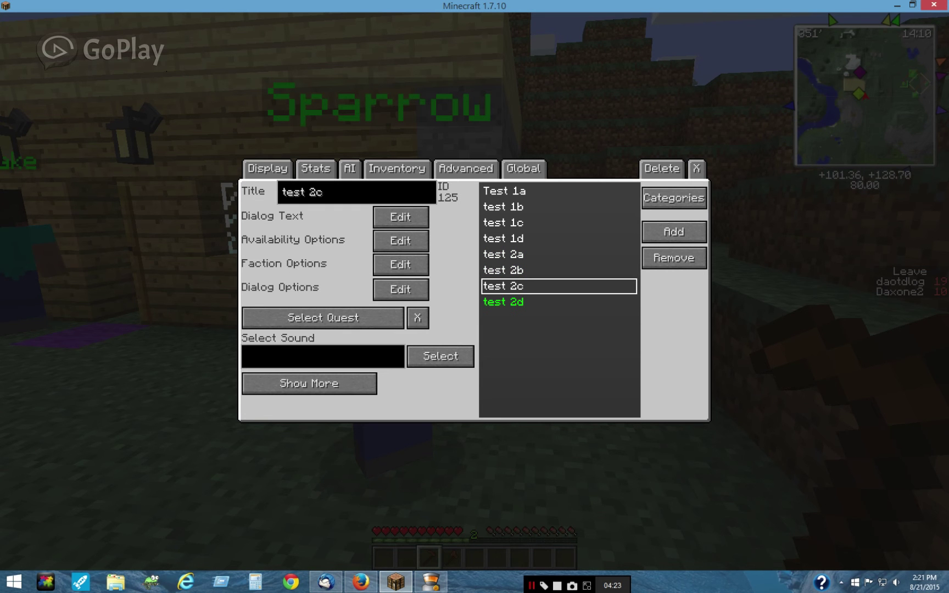
Reopen dialog test 2a and view its dialog text
click(503, 255)
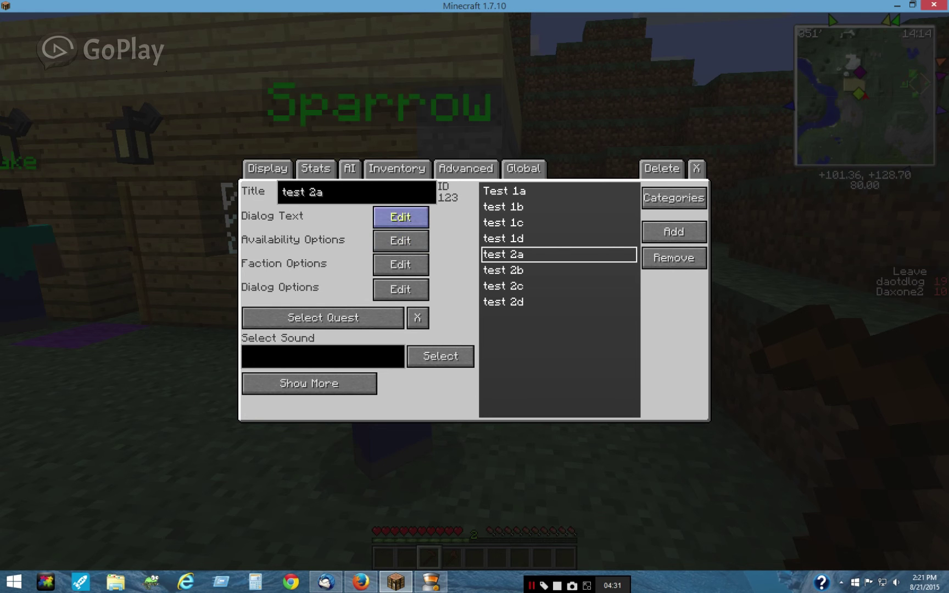
click(400, 217)
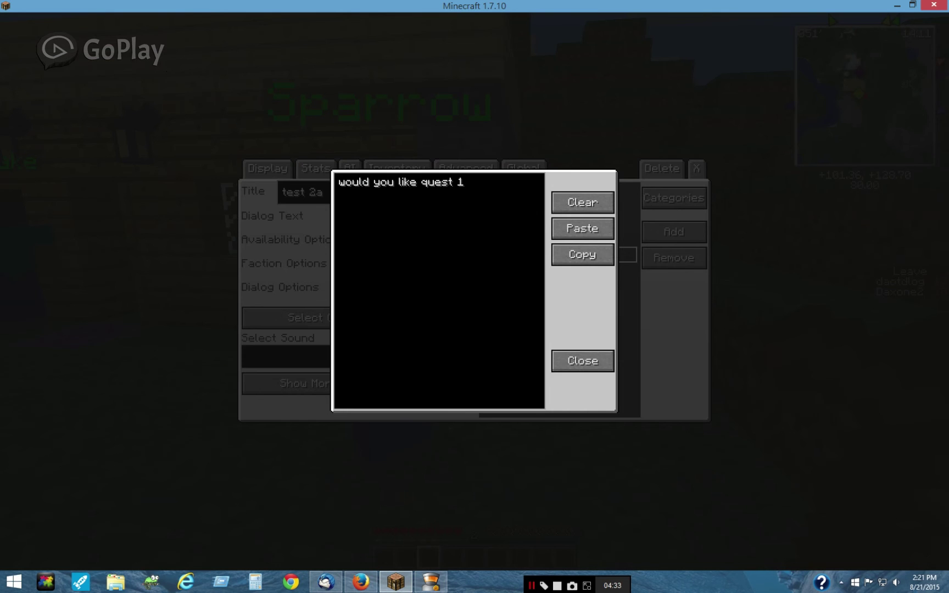
click(583, 361)
Check test 2a's replies (yes leads to Test 1a, no closes), then open Test 1a
click(402, 287)
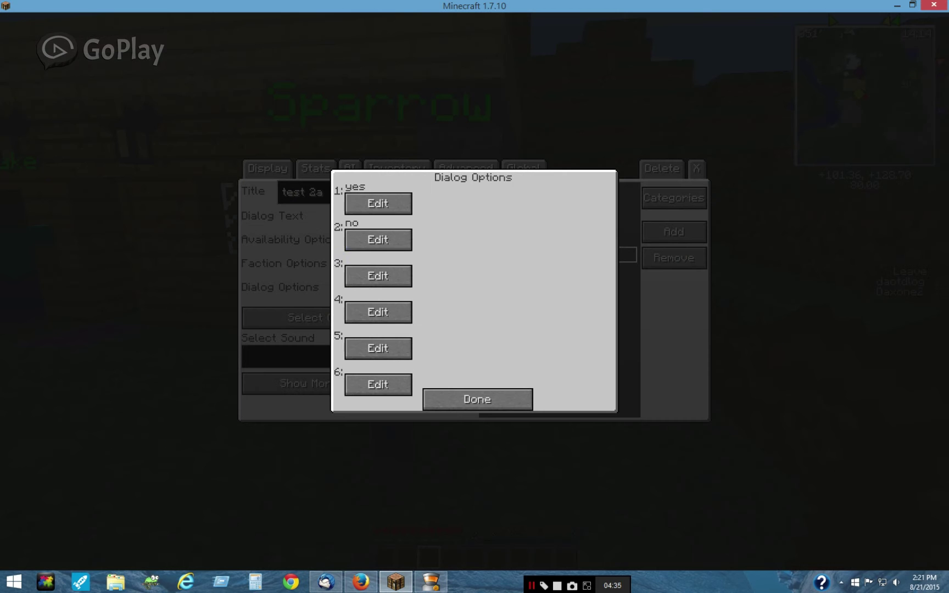
click(378, 239)
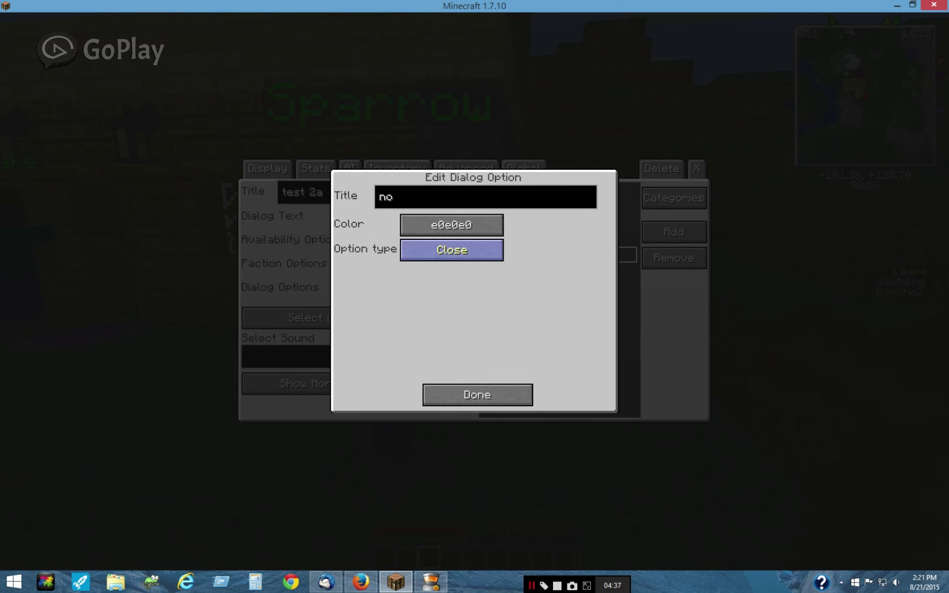
click(477, 395)
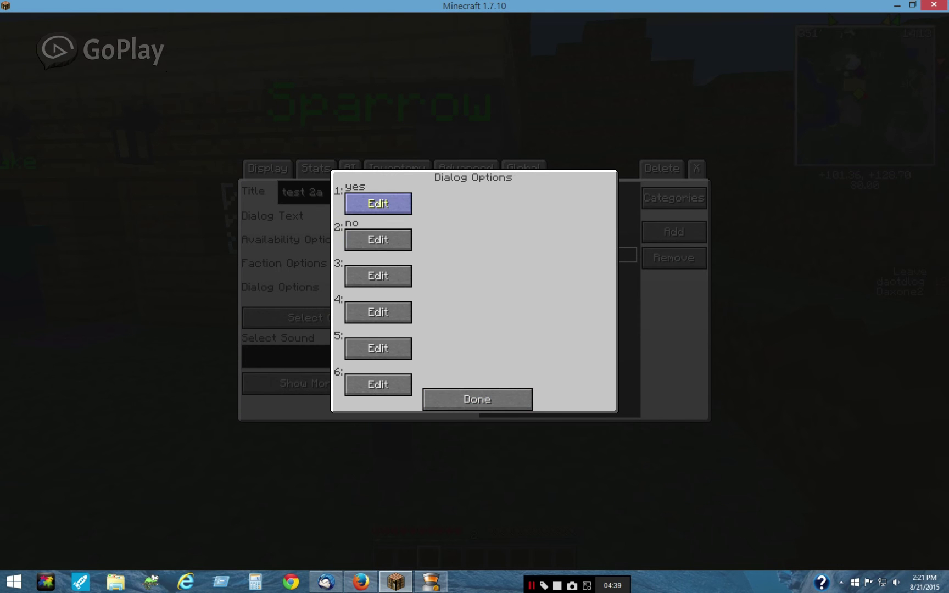
click(377, 203)
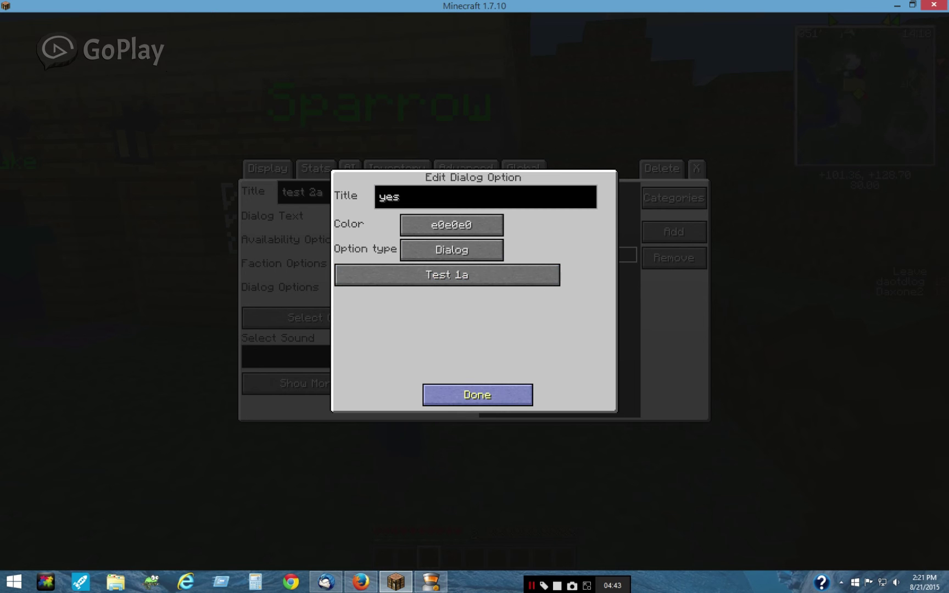
click(477, 395)
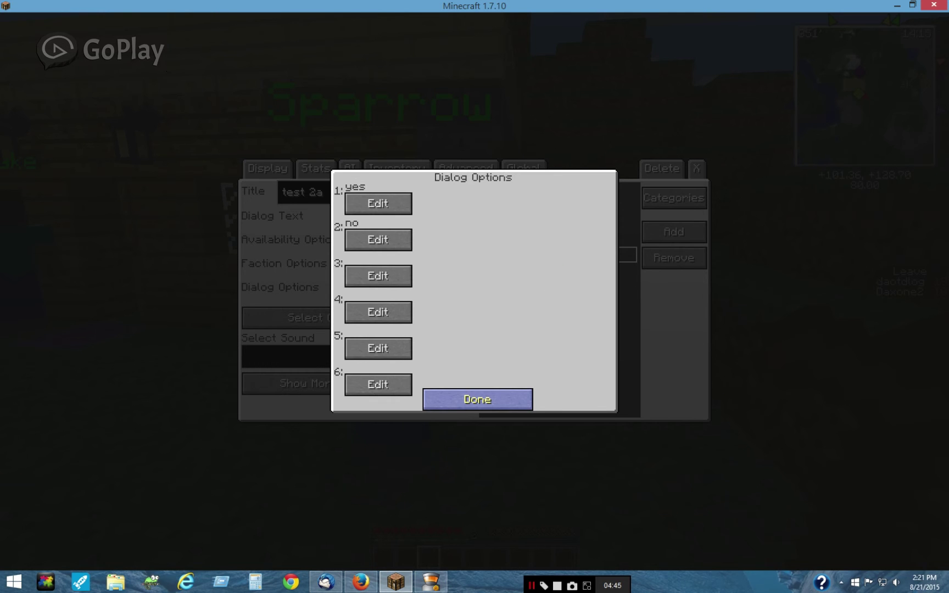
click(477, 399)
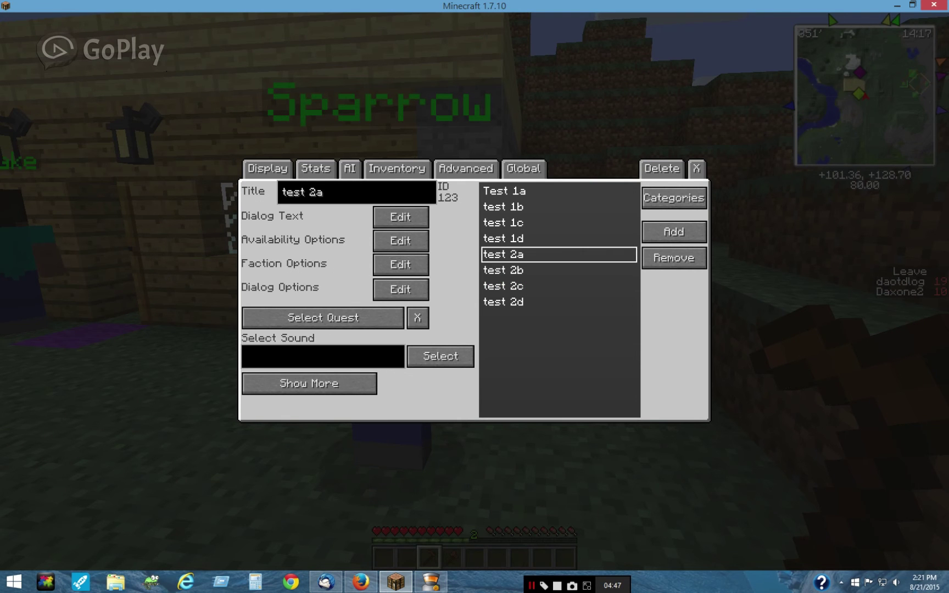
click(503, 190)
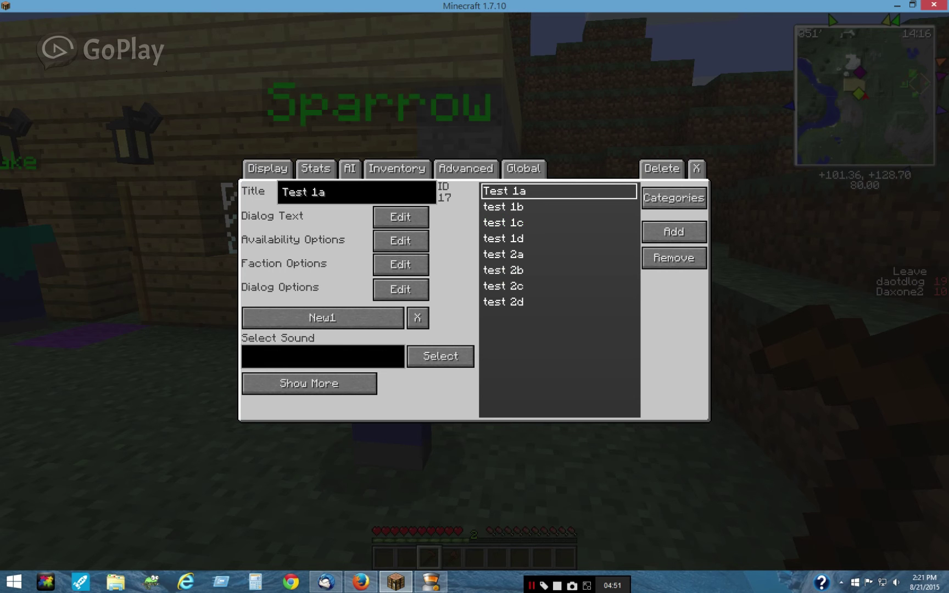
click(401, 216)
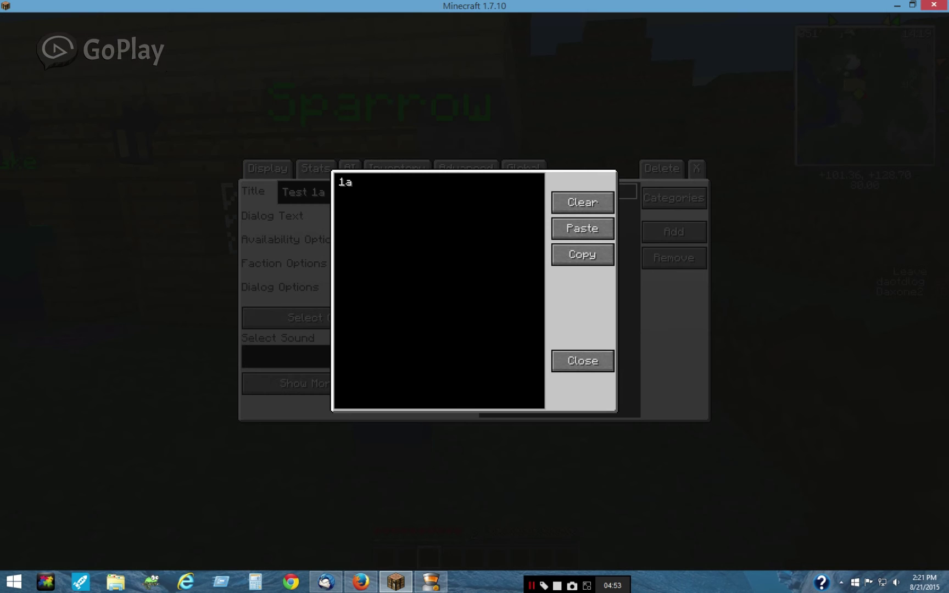
click(582, 360)
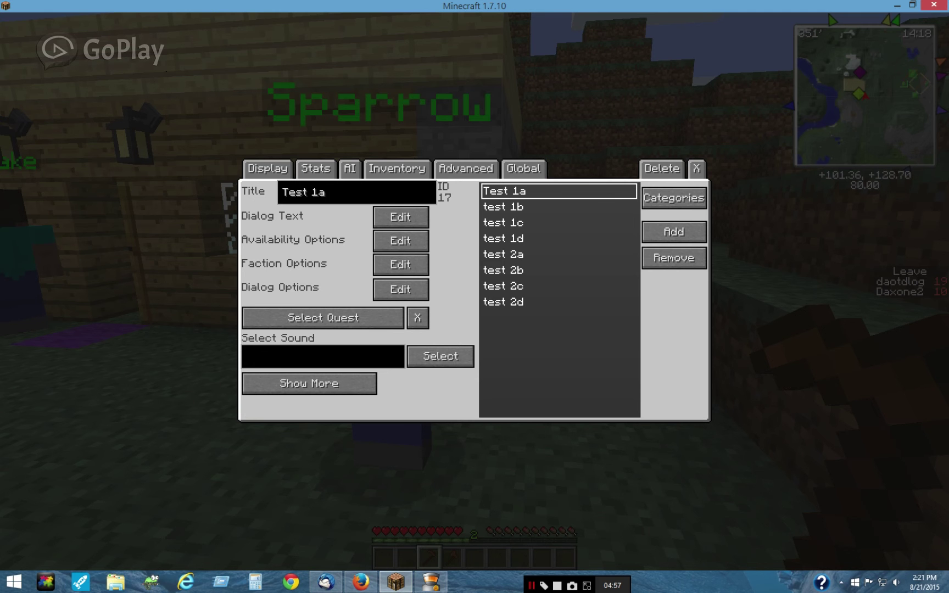
click(511, 207)
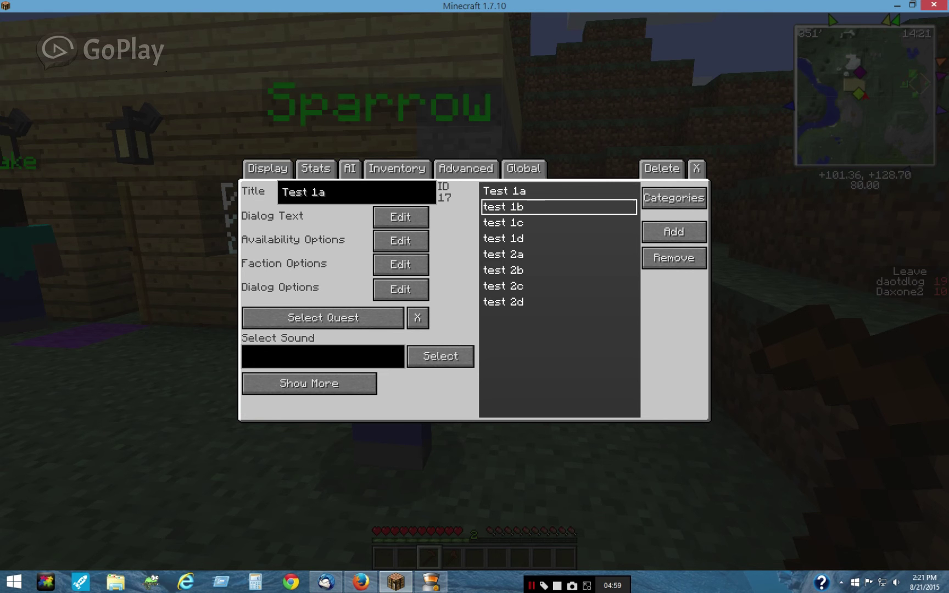
click(511, 191)
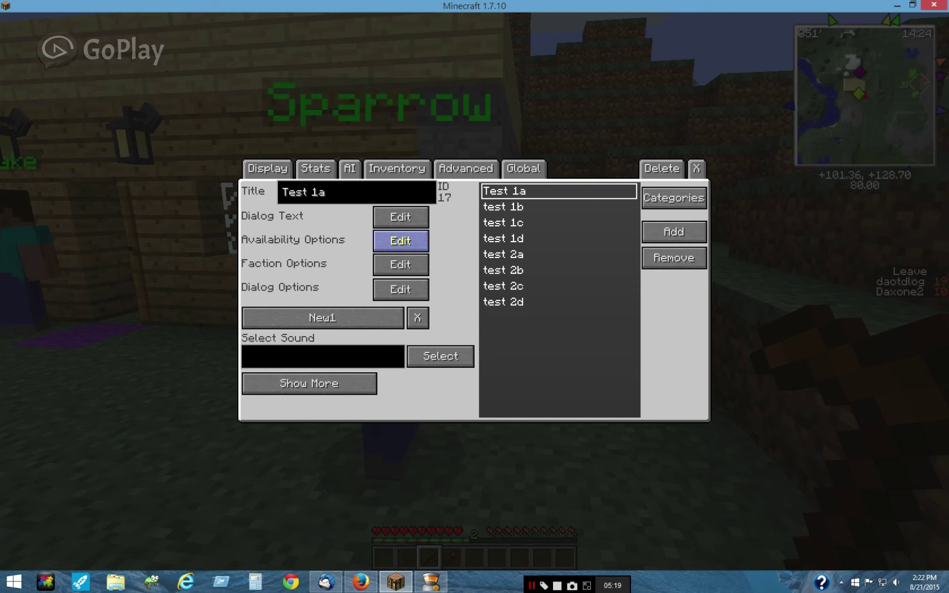
click(401, 241)
click(470, 193)
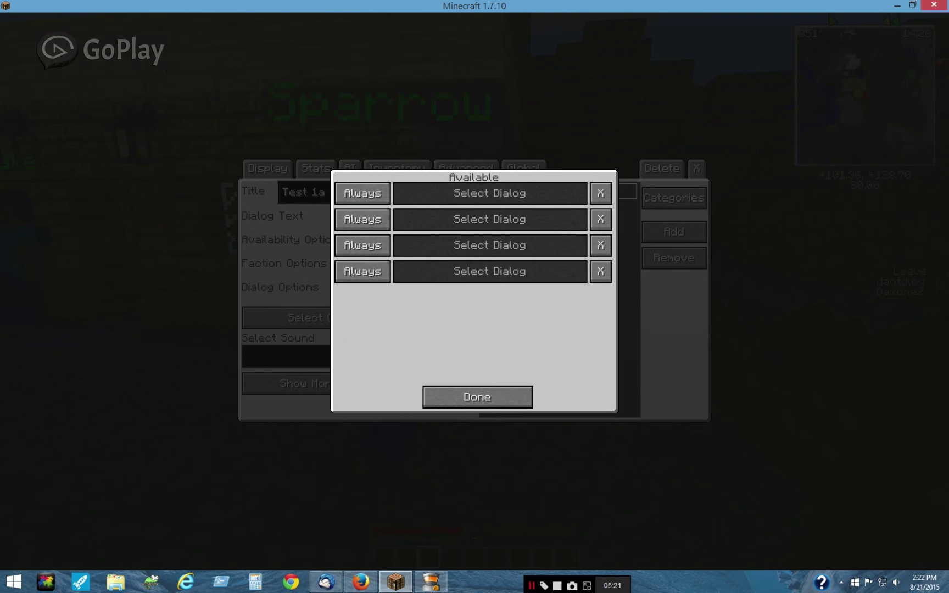
click(476, 397)
click(477, 397)
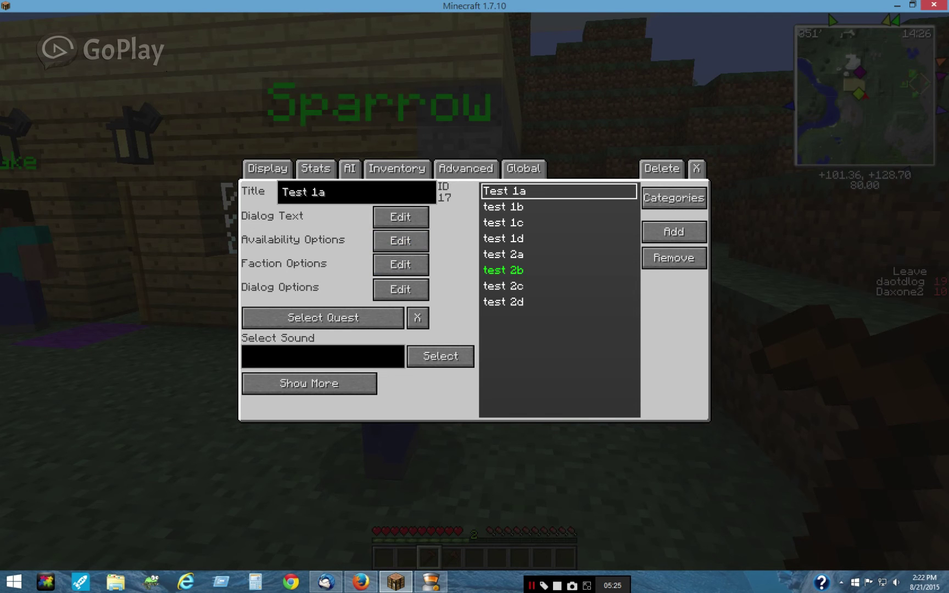
click(504, 255)
click(504, 191)
Compare quests on test 2b, test 1b, test 2c, test 1c and Test 1a, ending on test 2a
click(503, 269)
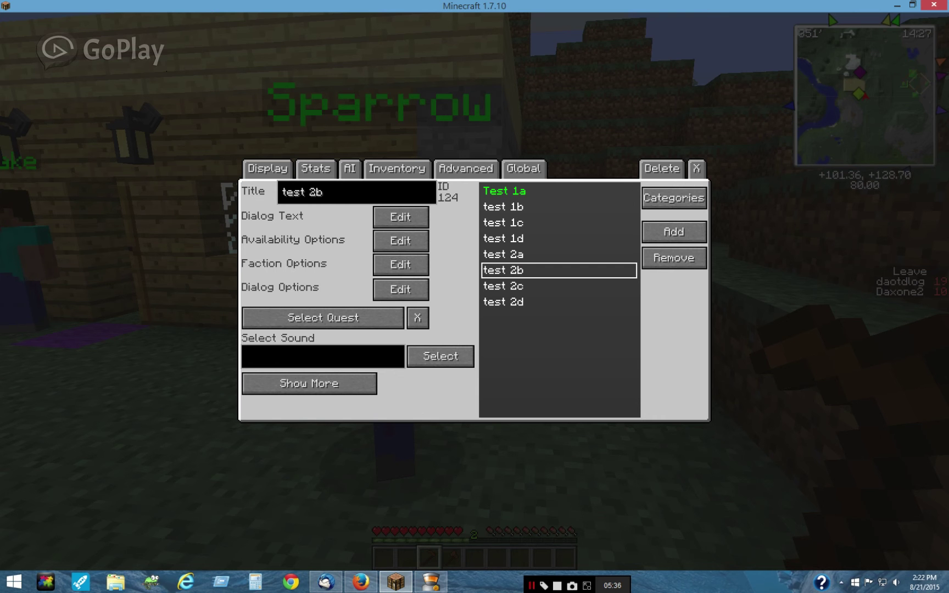
click(504, 191)
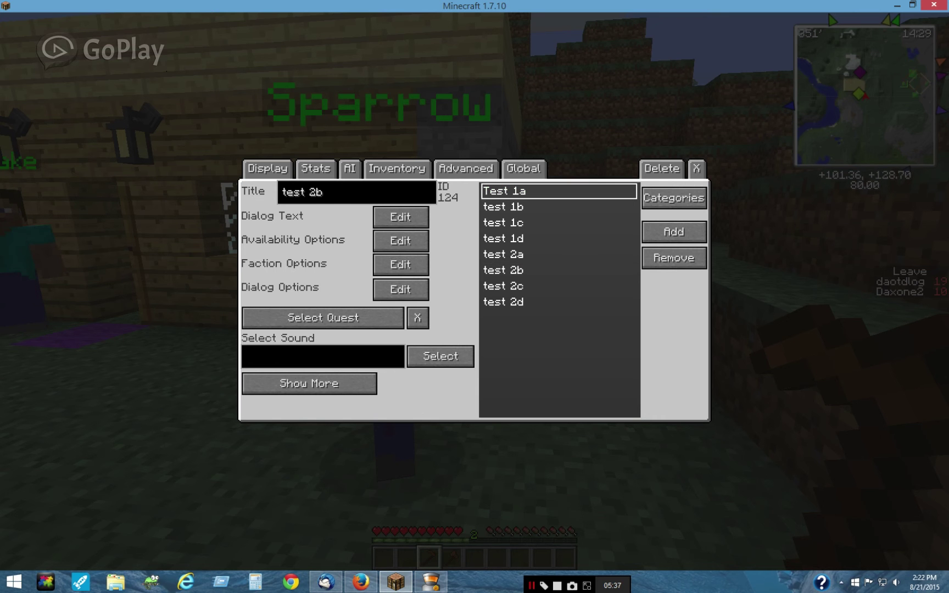
click(504, 207)
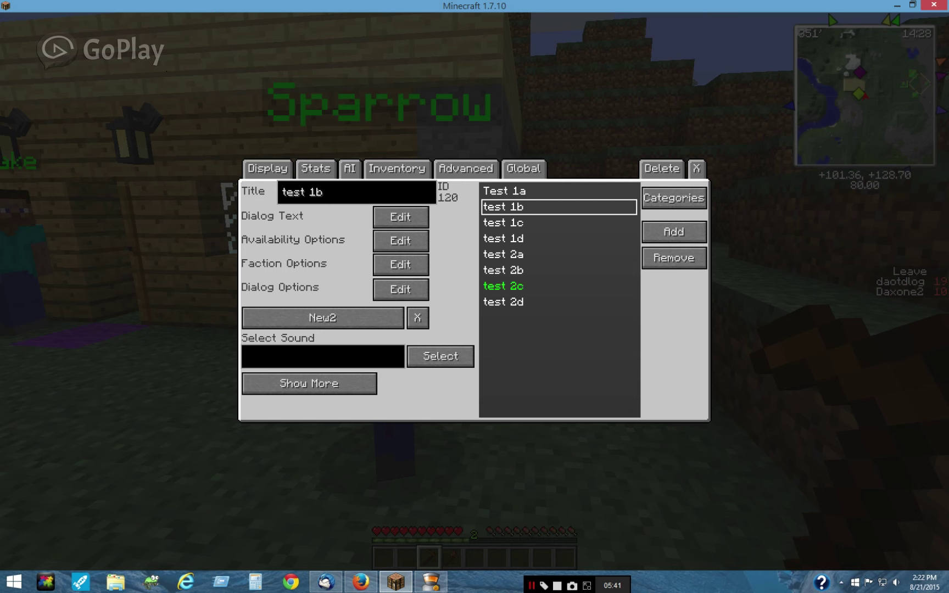
click(503, 285)
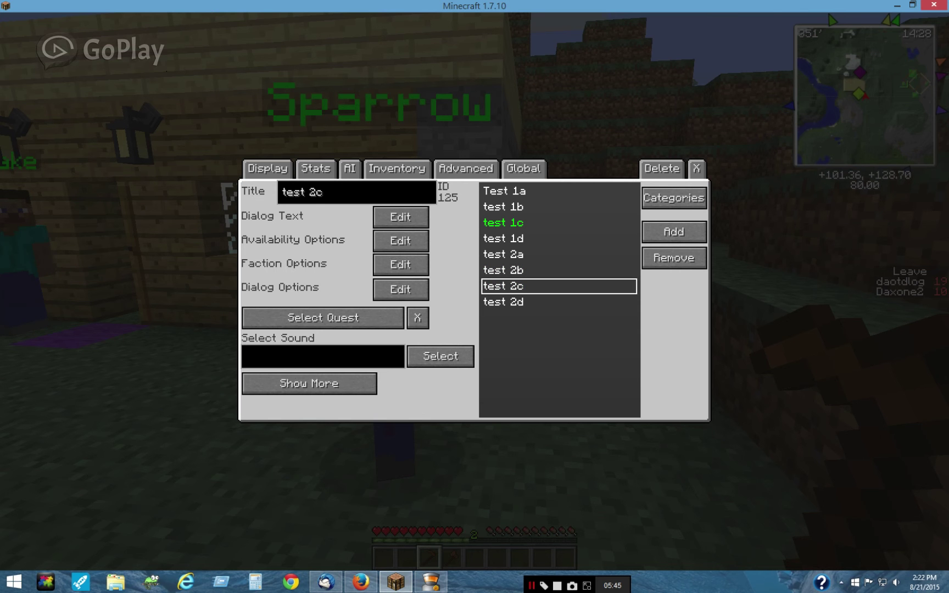
click(503, 222)
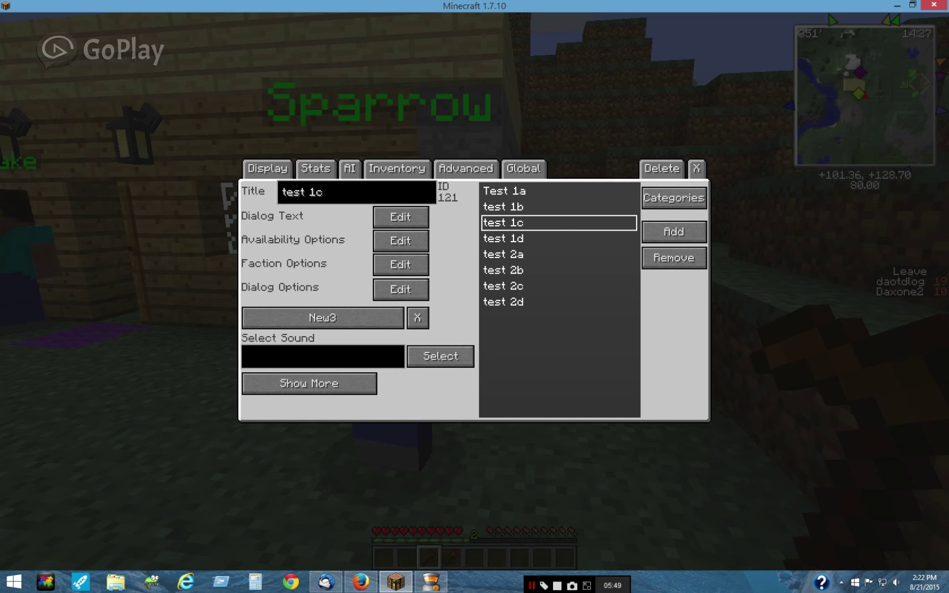
click(504, 192)
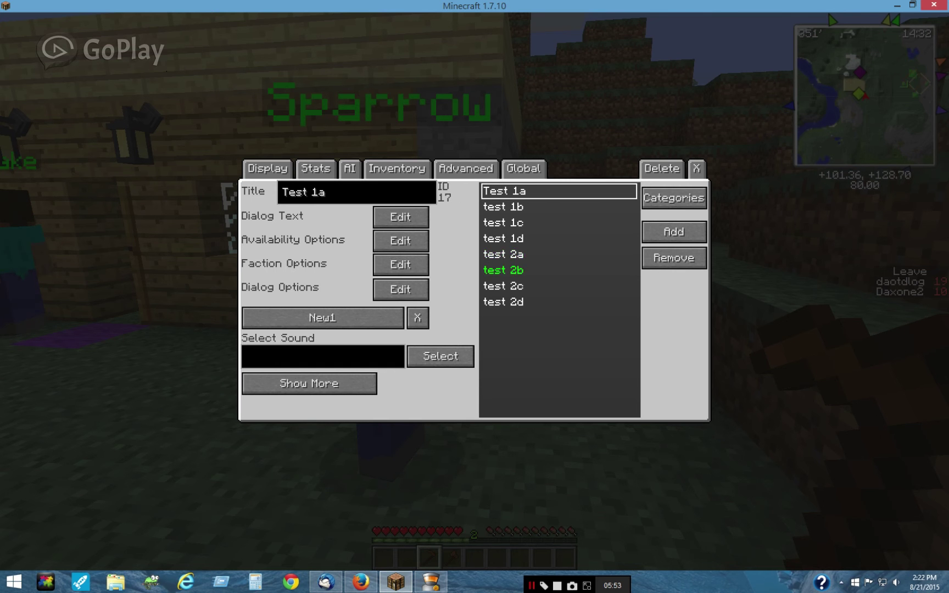
click(503, 254)
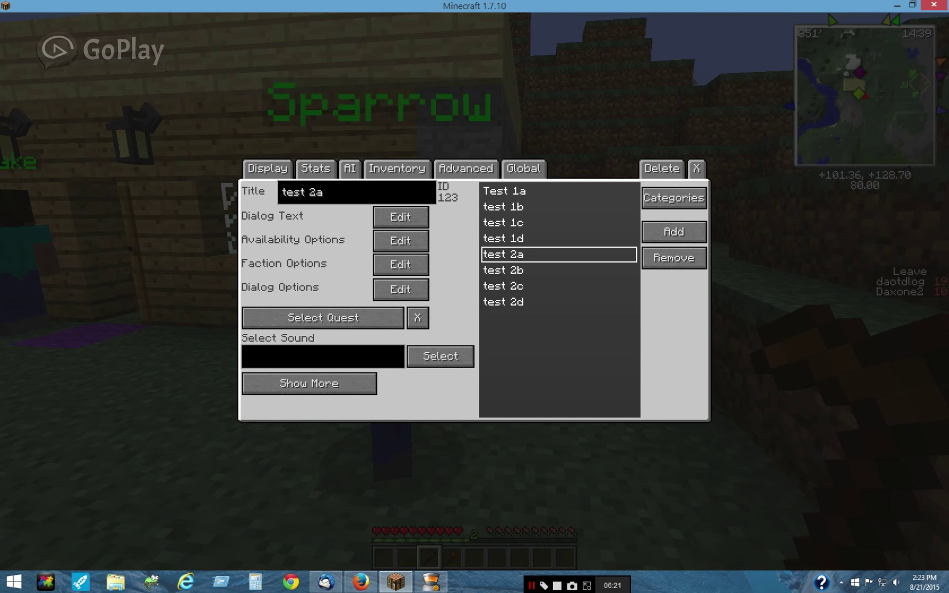
Recheck Sparrow's dialog slots holding test 2d–2a, then close the NPC editor
click(466, 168)
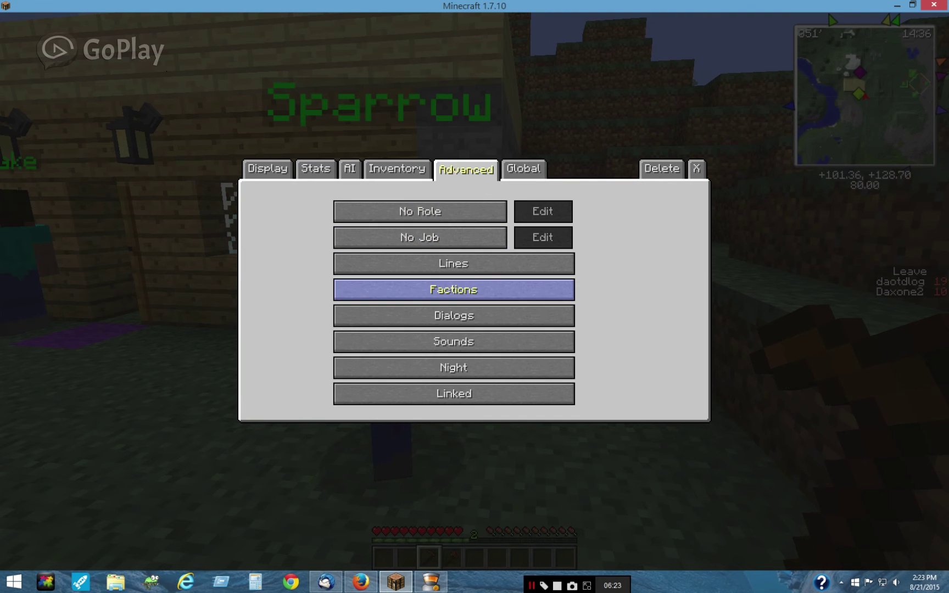
click(454, 316)
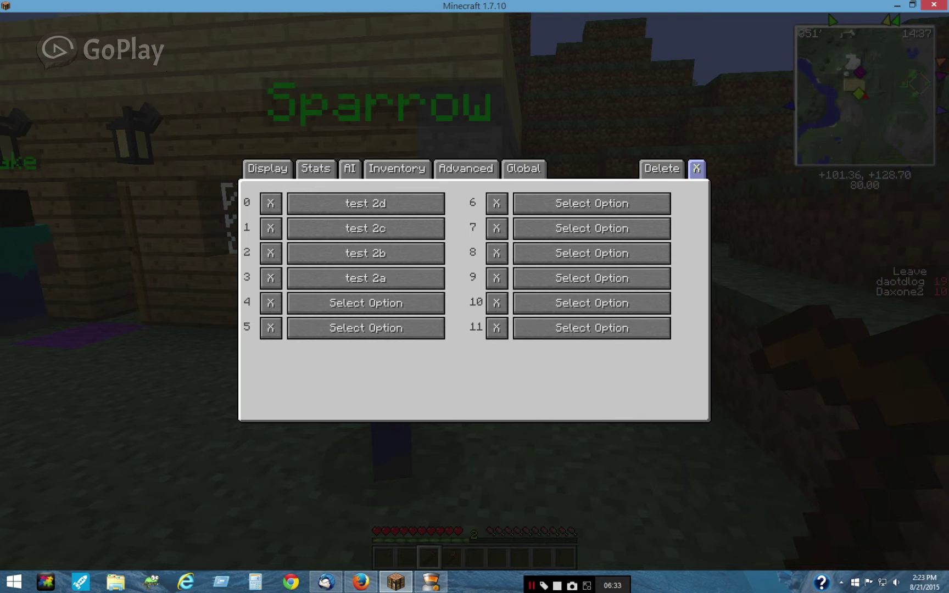
click(696, 169)
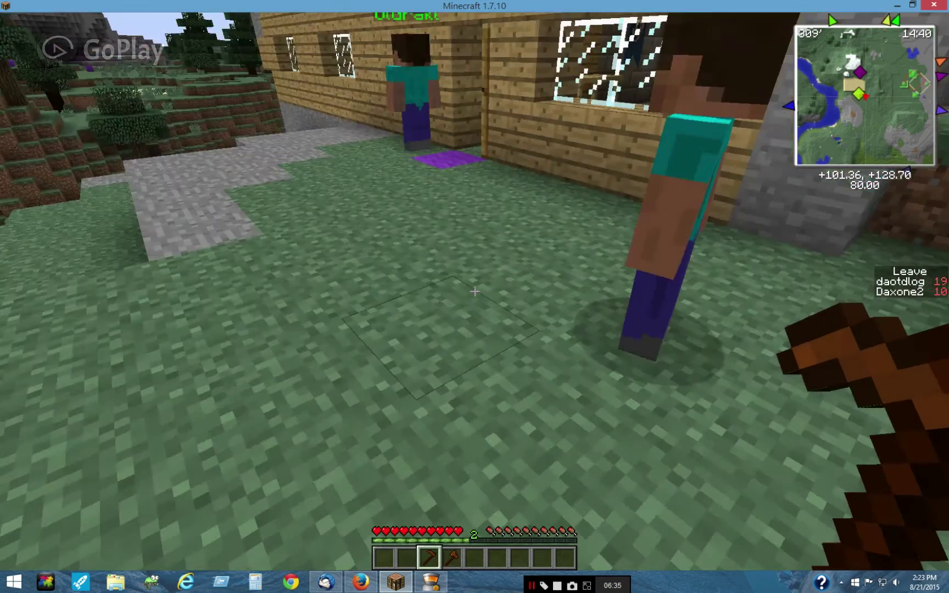
Talk to Sparrow with an empty hand and answer "no" to the quest 4 offer
key(w)
key(s)
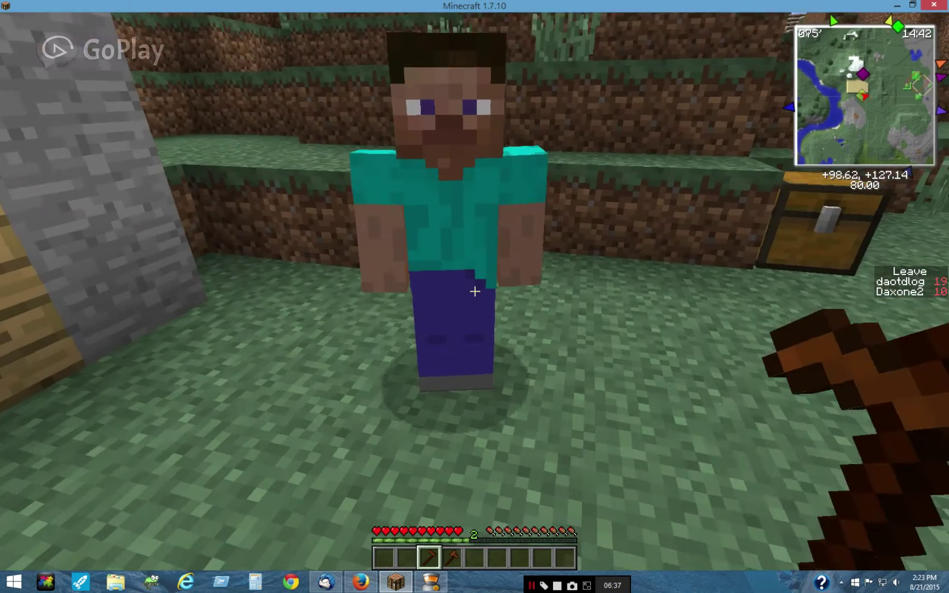
scroll(475, 291, down, 2)
key(6)
right_click(475, 291)
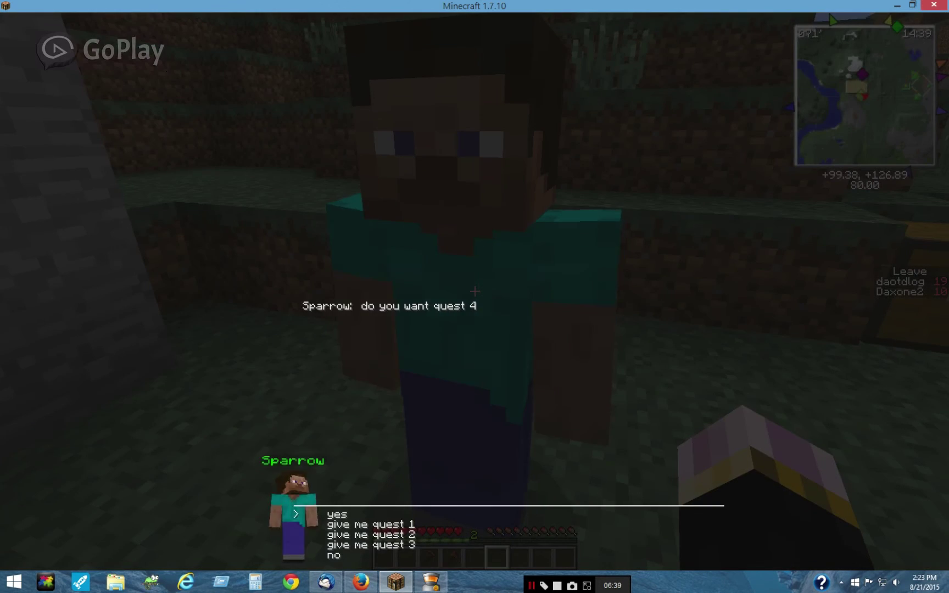
key(Down)
key(Down)
key(Down)
key(Down)
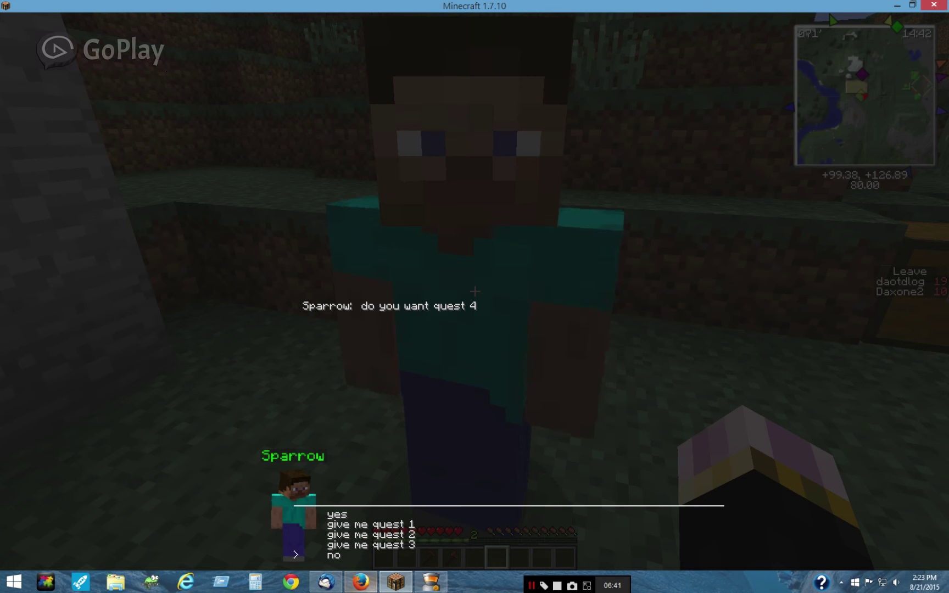
key(Return)
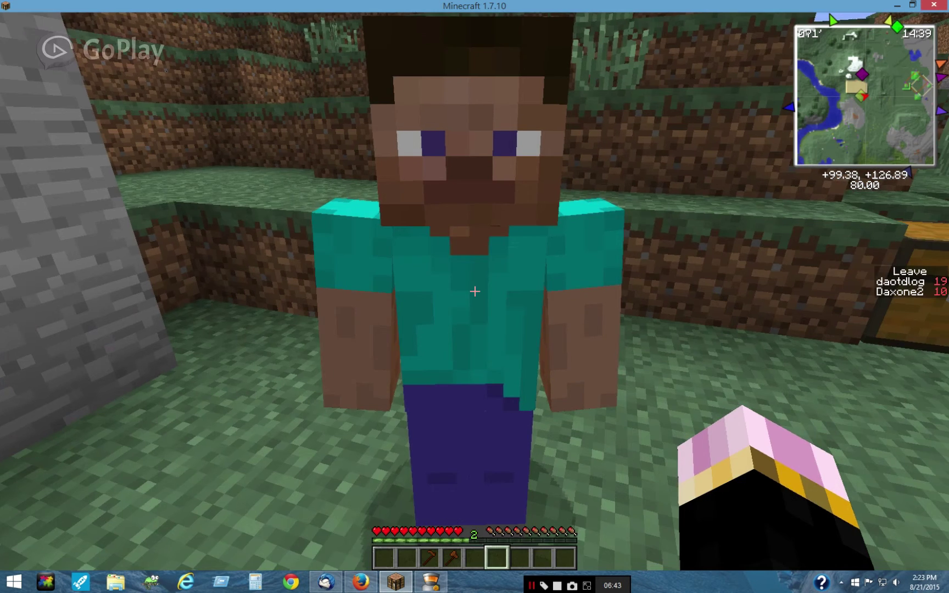
Switch to the Npc Wand and reopen Sparrow's NPC editor on its Display settings
scroll(474, 291, up, 1)
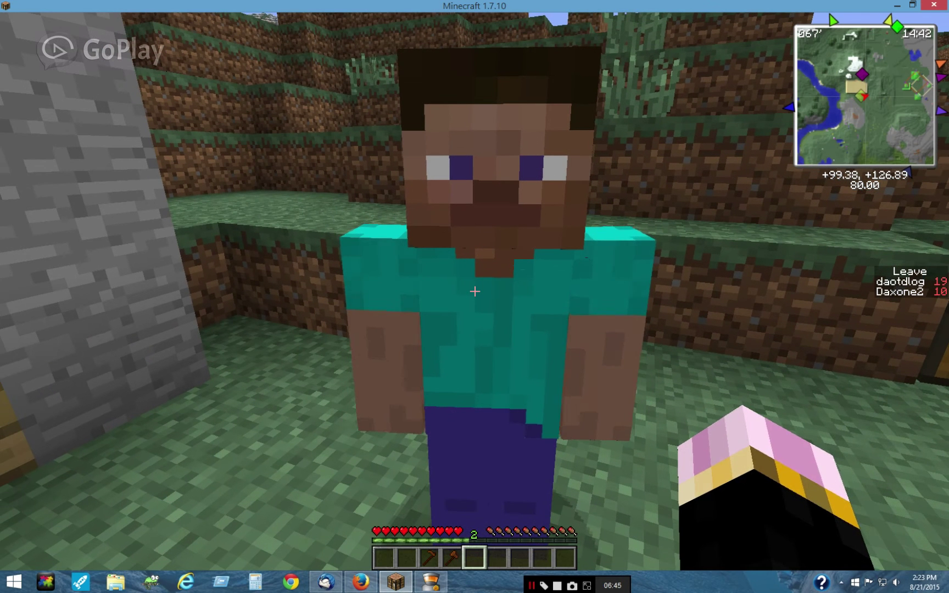
scroll(475, 292, up, 1)
scroll(475, 291, up, 1)
right_click(475, 291)
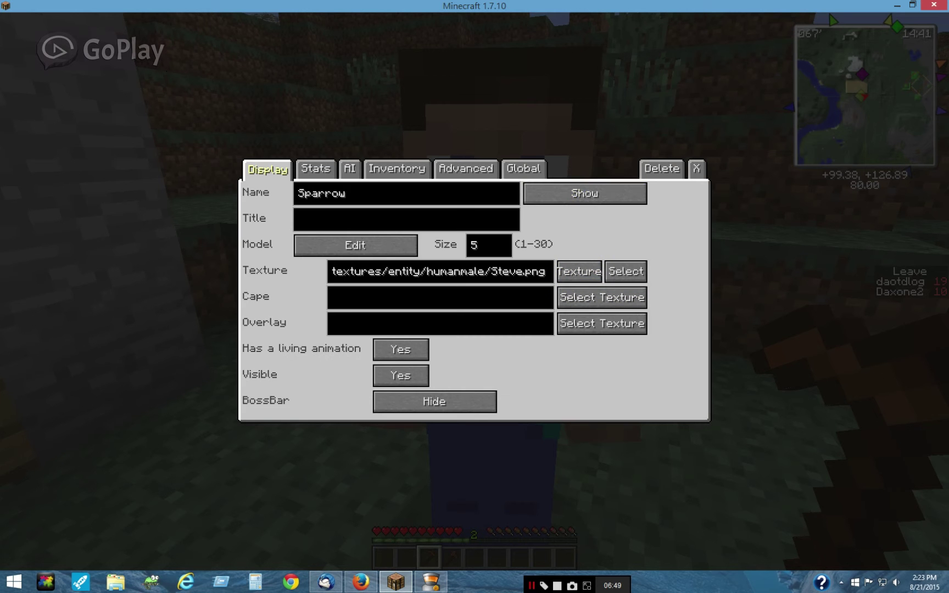
Open the global PlayerData and view the first player's dialog records
click(524, 169)
click(446, 325)
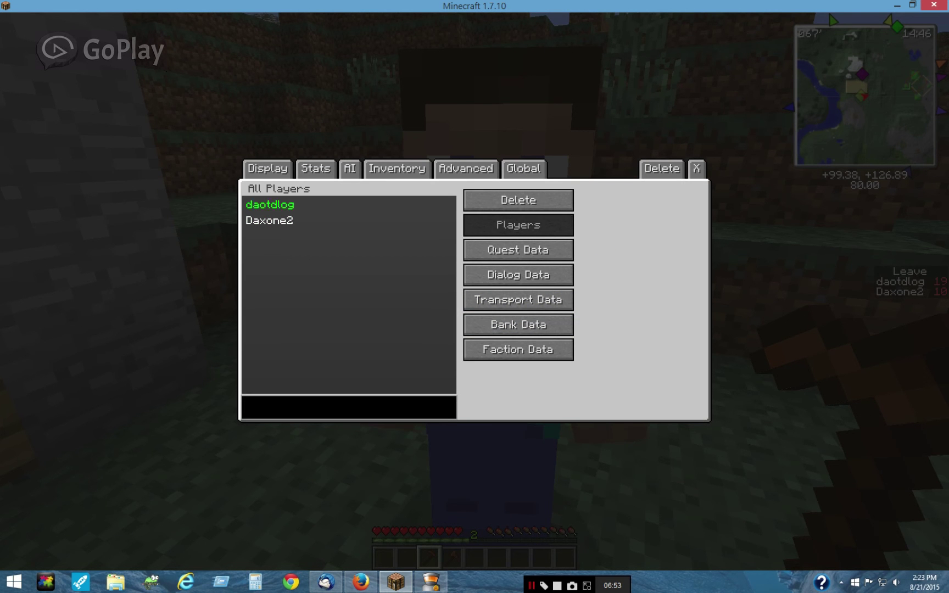
click(341, 205)
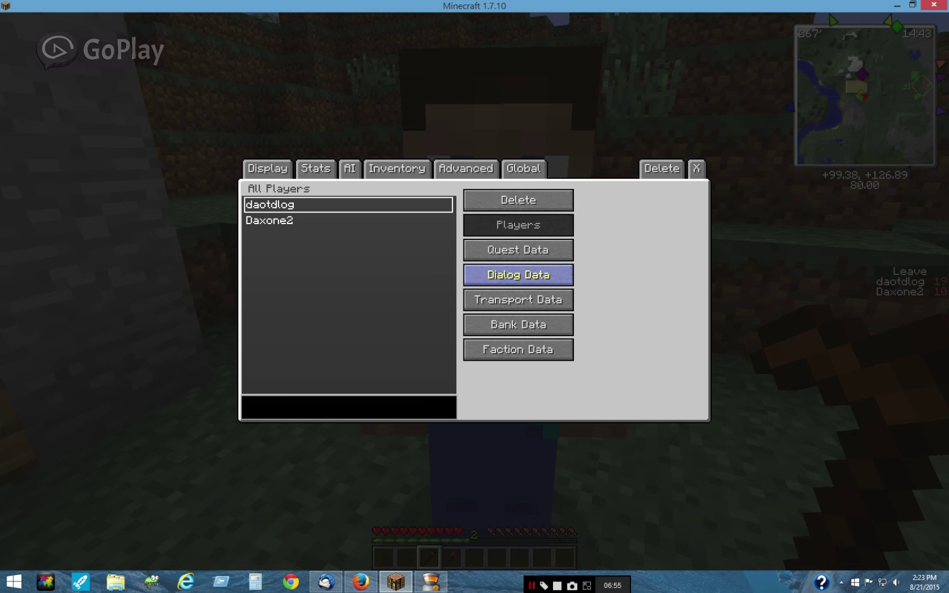
click(518, 275)
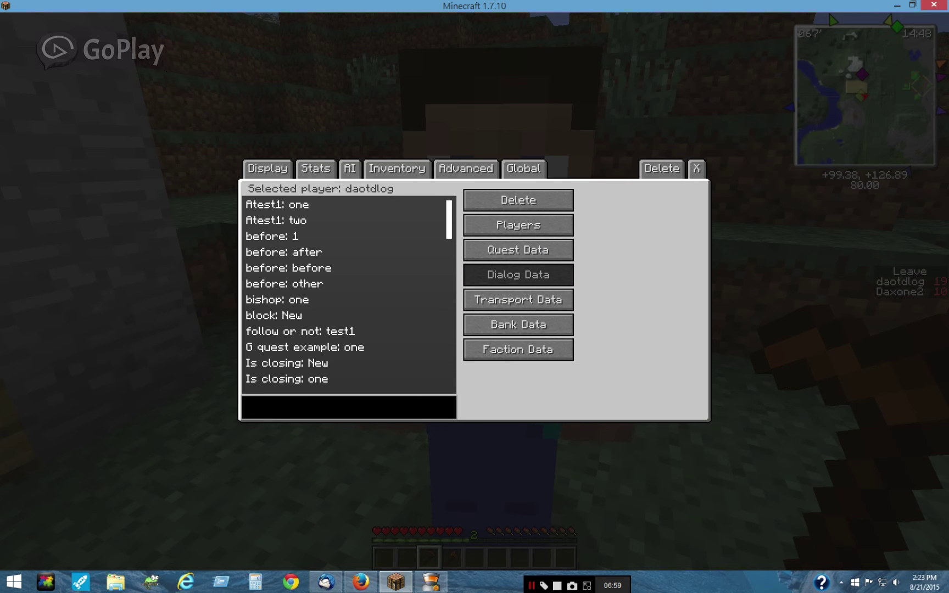
scroll(349, 292, down, 10)
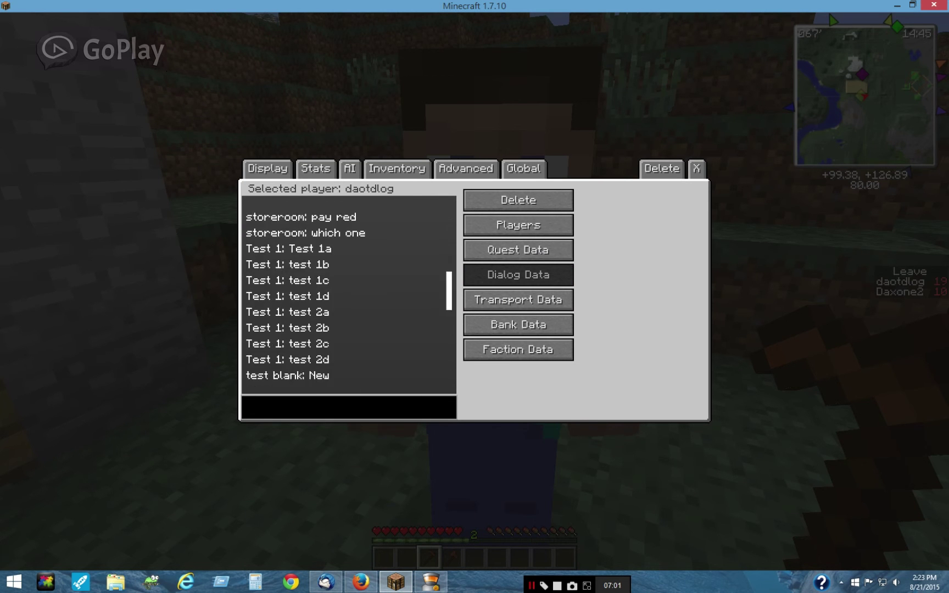
scroll(348, 291, down, 2)
scroll(348, 291, up, 3)
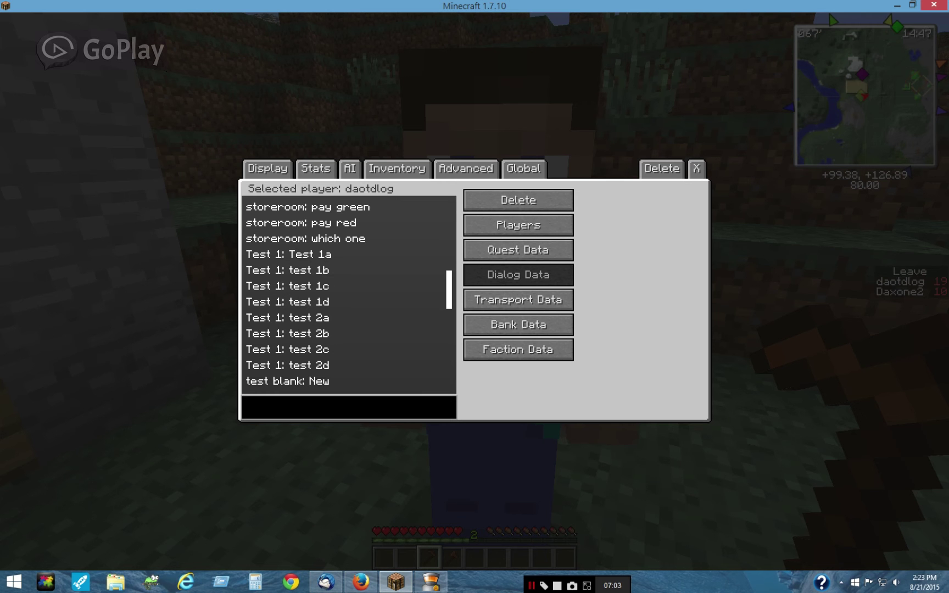
Delete the Test 1 dialog records test 2a, test 2b, test 2c and test 2d
click(342, 318)
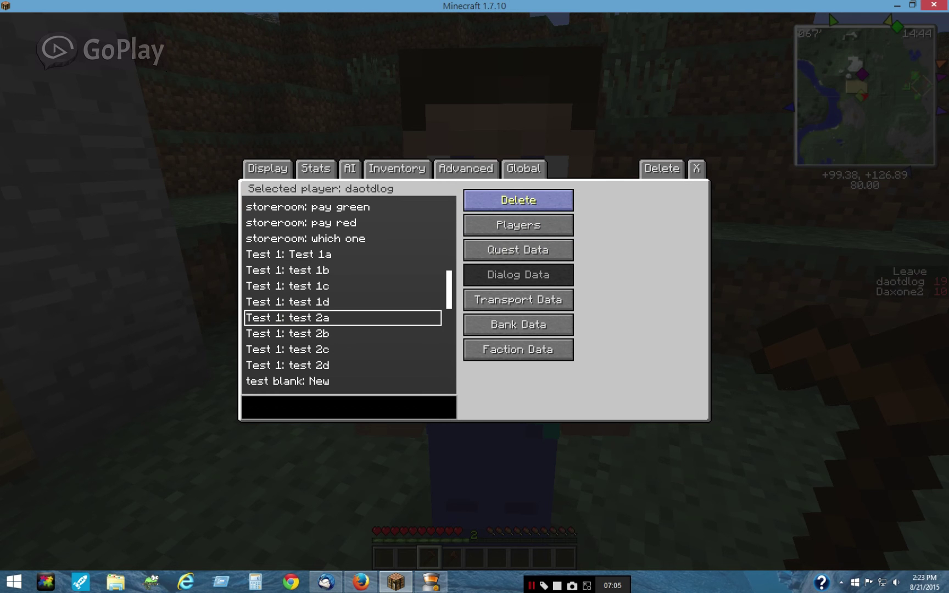
click(519, 201)
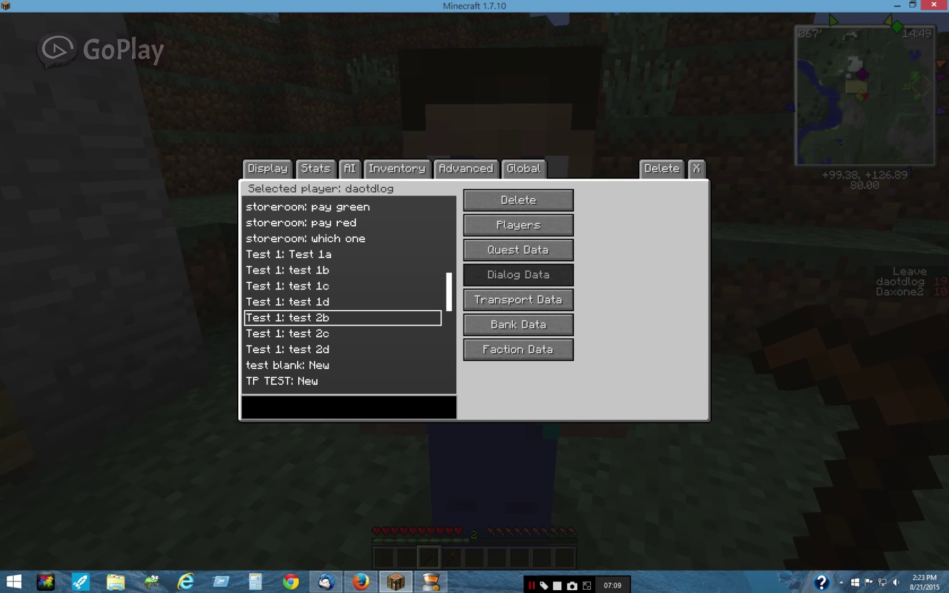
click(519, 200)
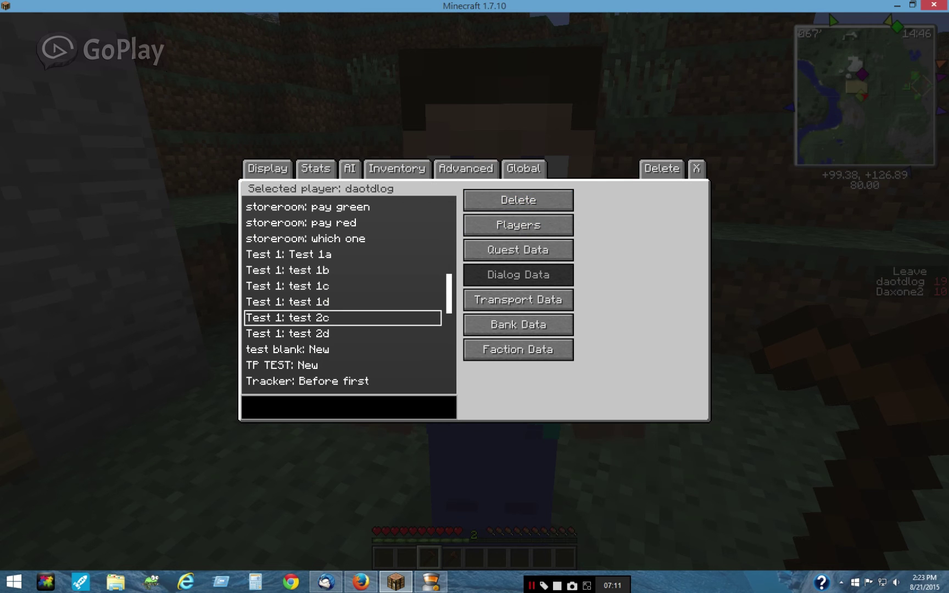
click(518, 200)
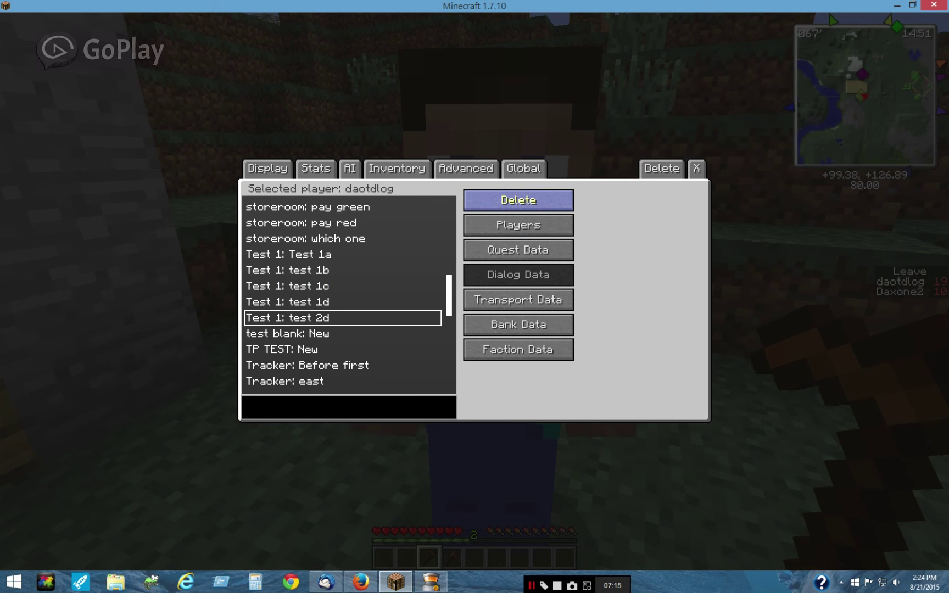
click(518, 200)
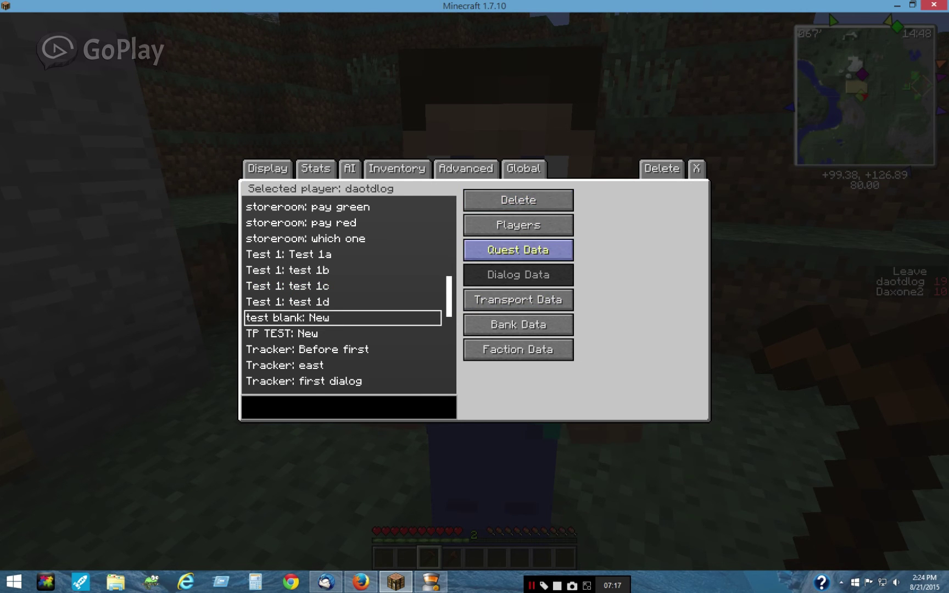
click(518, 250)
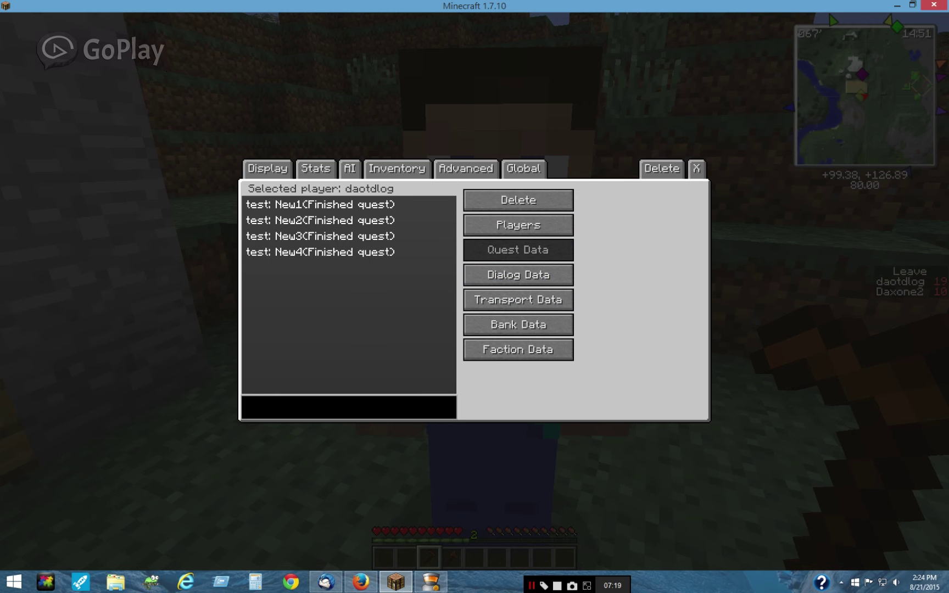
Delete the finished quest records New4, New3, New2 and New1 from the player's quest data
click(352, 252)
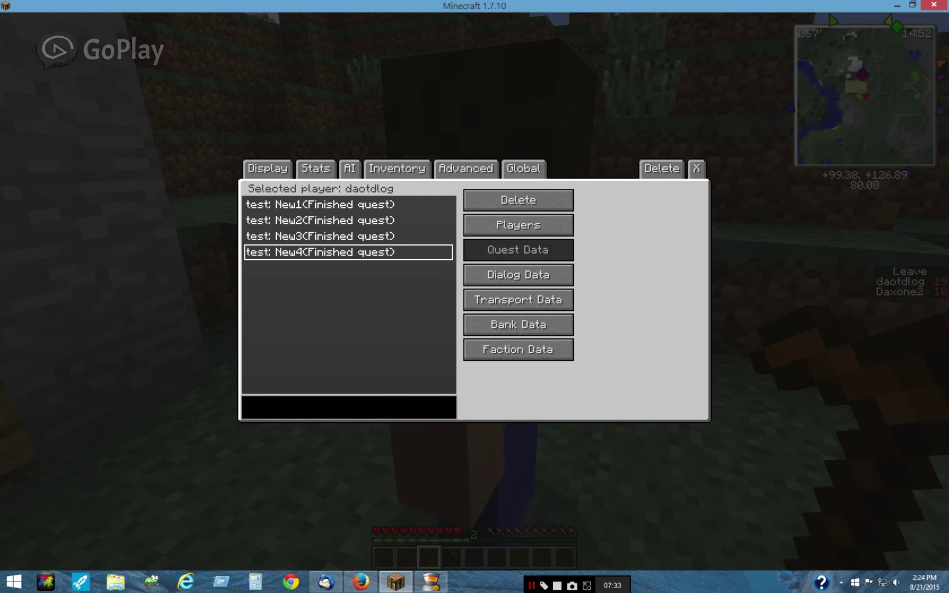
click(494, 202)
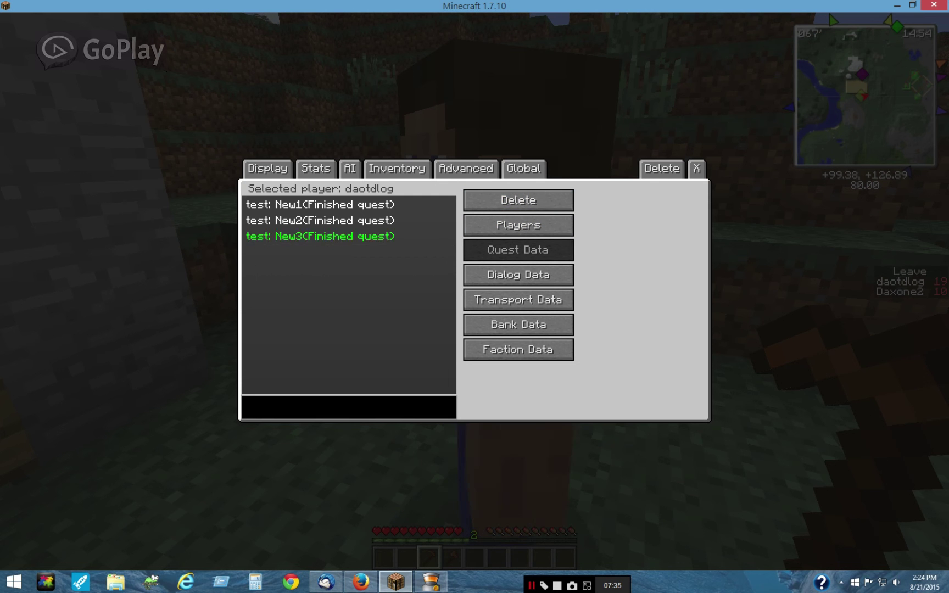
click(374, 237)
click(519, 200)
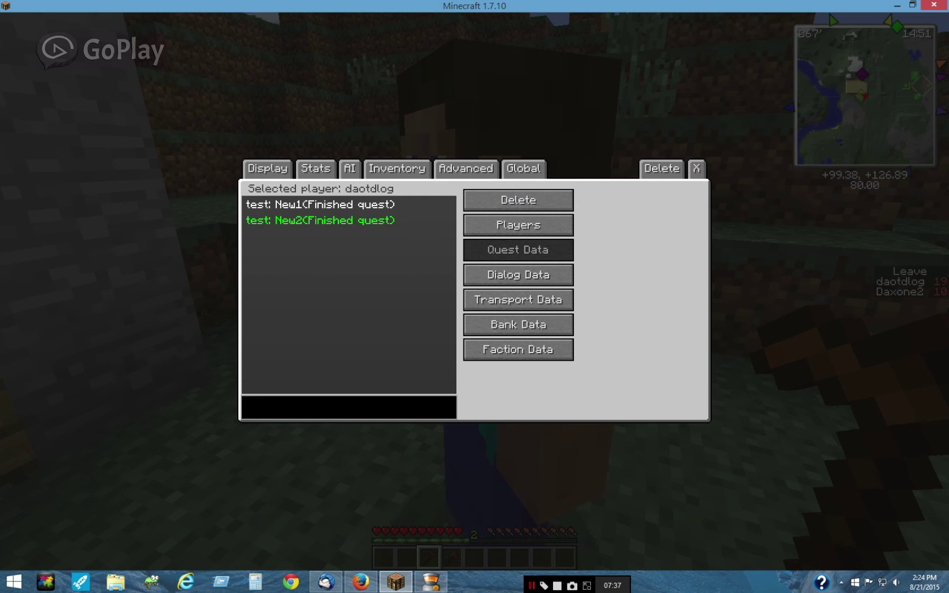
click(320, 220)
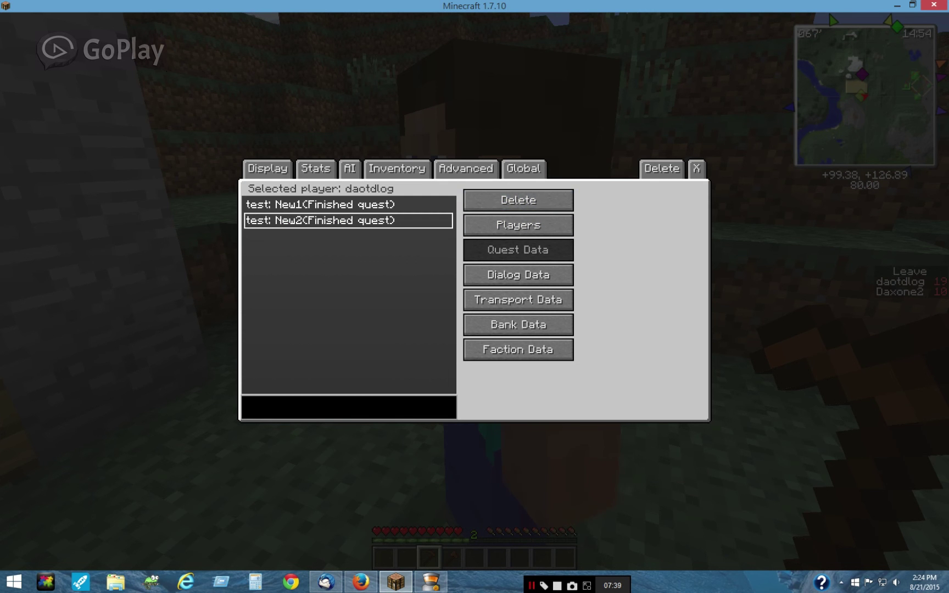
click(518, 200)
click(320, 204)
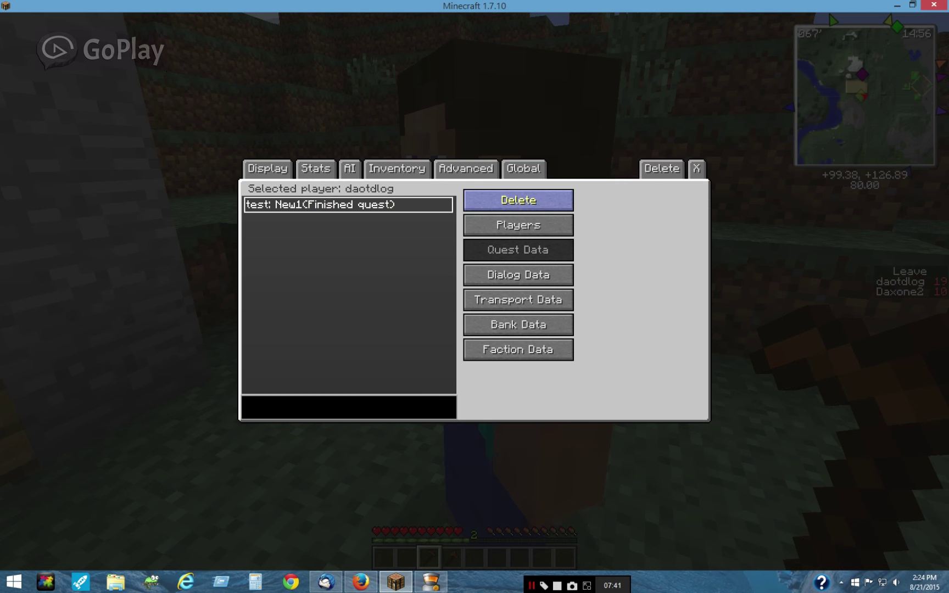
click(519, 200)
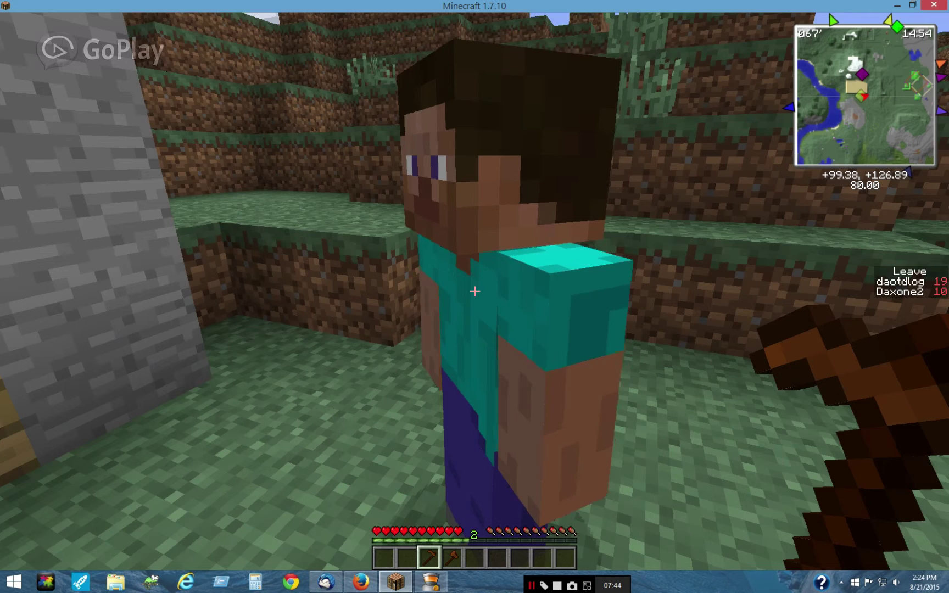
Close the player data screen and accept quest New1 from Sparrow
click(696, 168)
key(s)
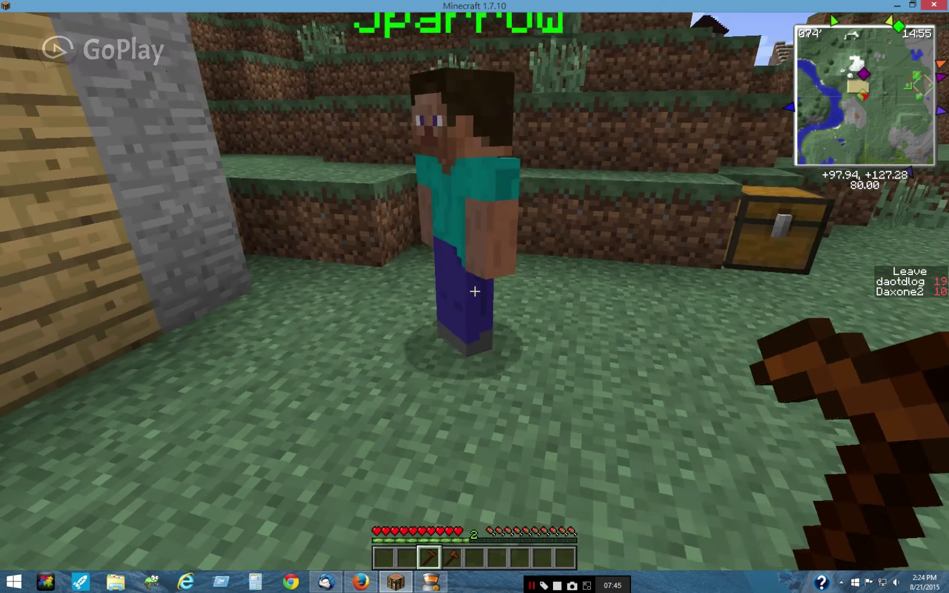
key(5)
key(w)
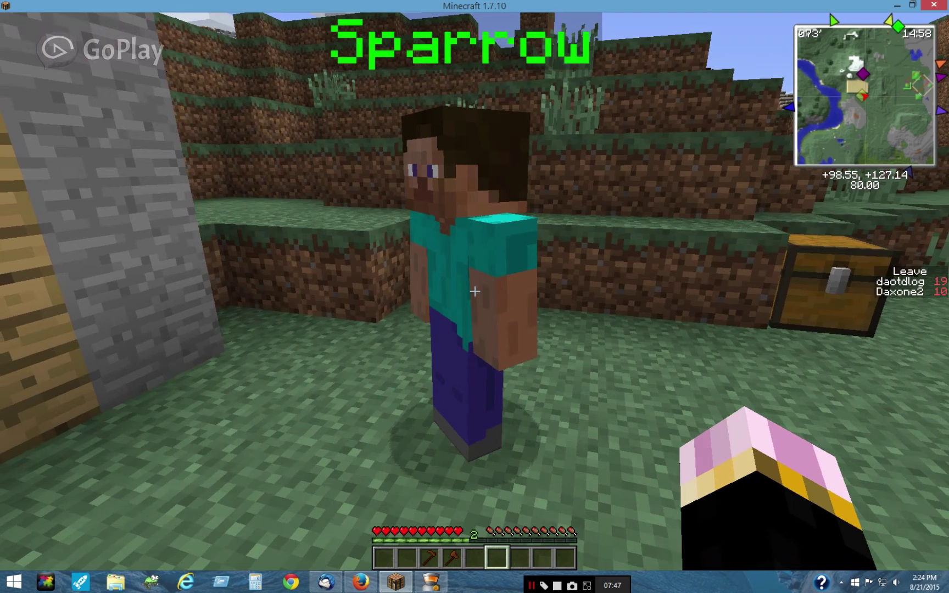
right_click(474, 291)
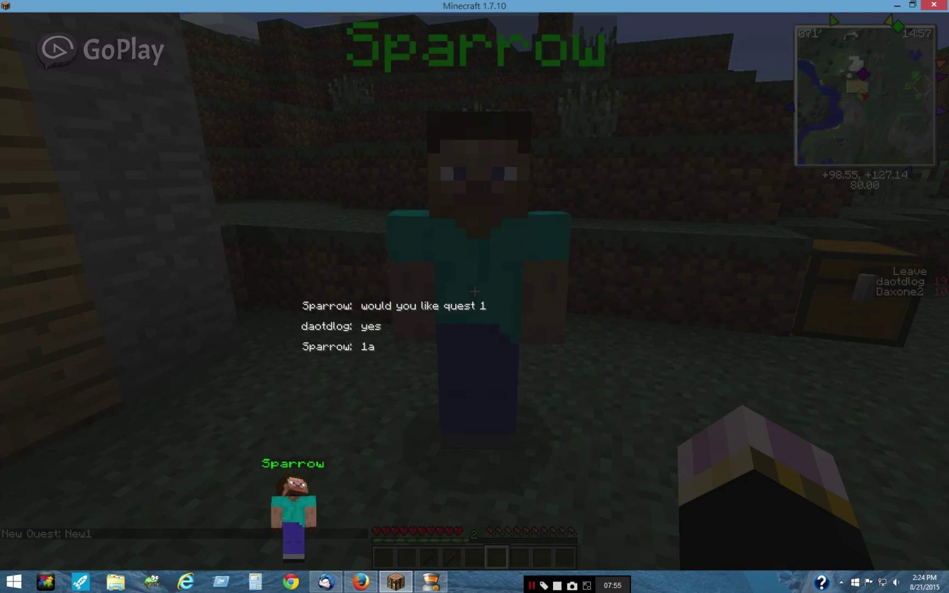
key(Escape)
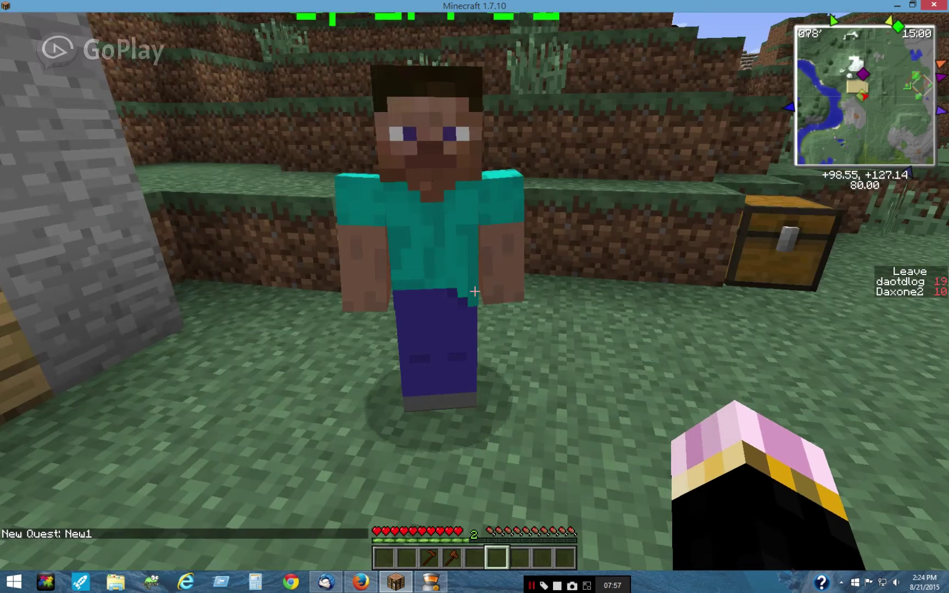
Take one purple wool from the chest and turn in quest New1 to Sparrow
key(w)
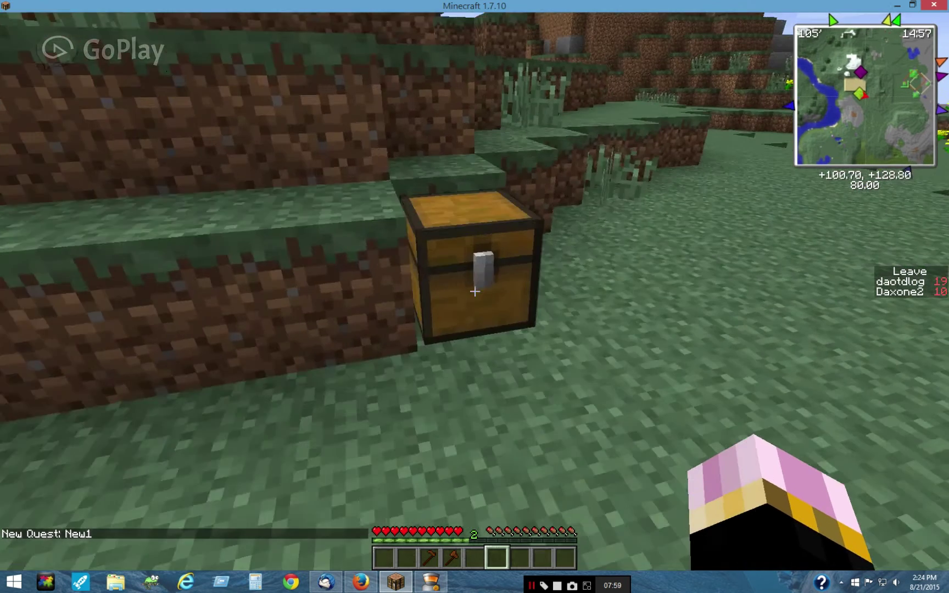
right_click(475, 292)
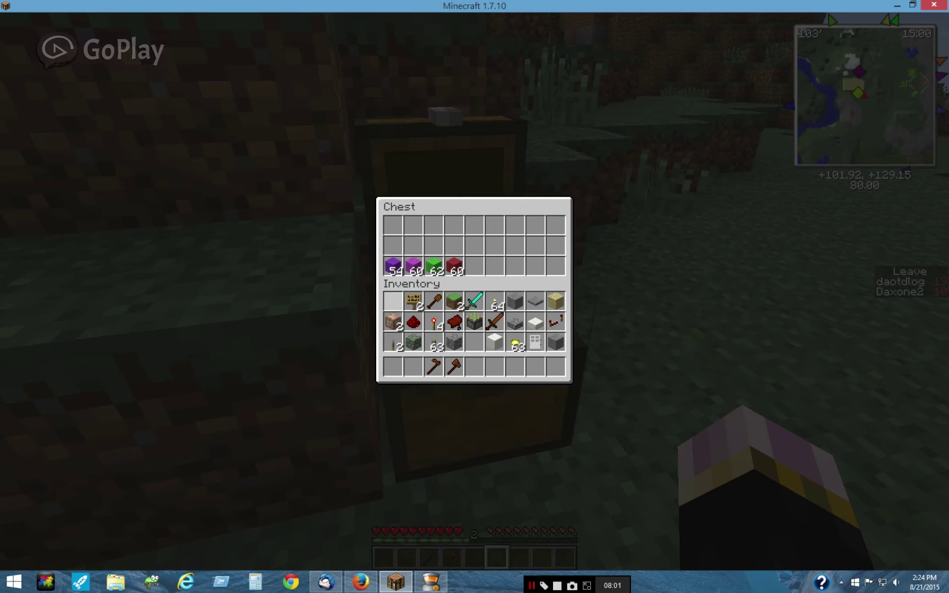
click(393, 266)
click(393, 366)
right_click(393, 363)
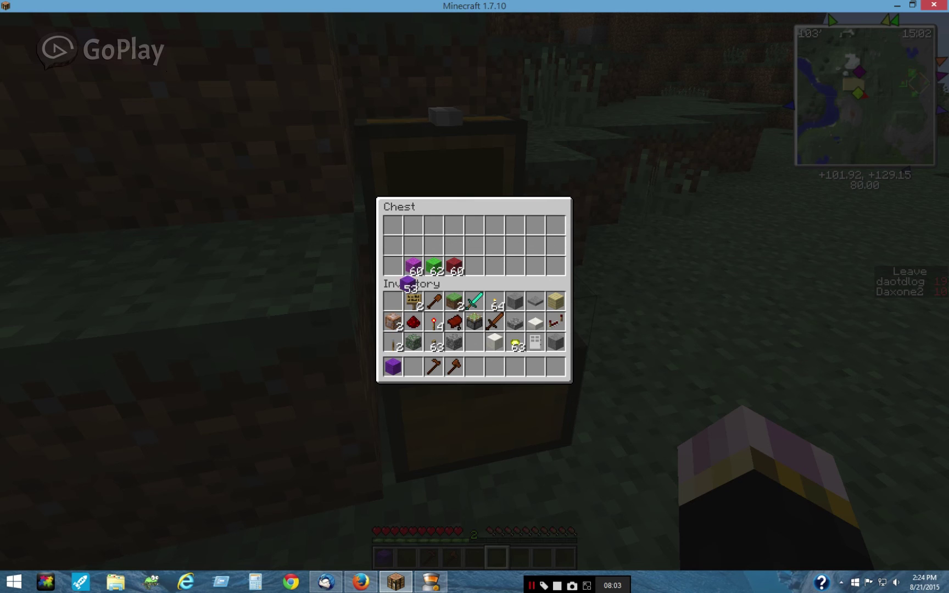
click(394, 269)
key(e)
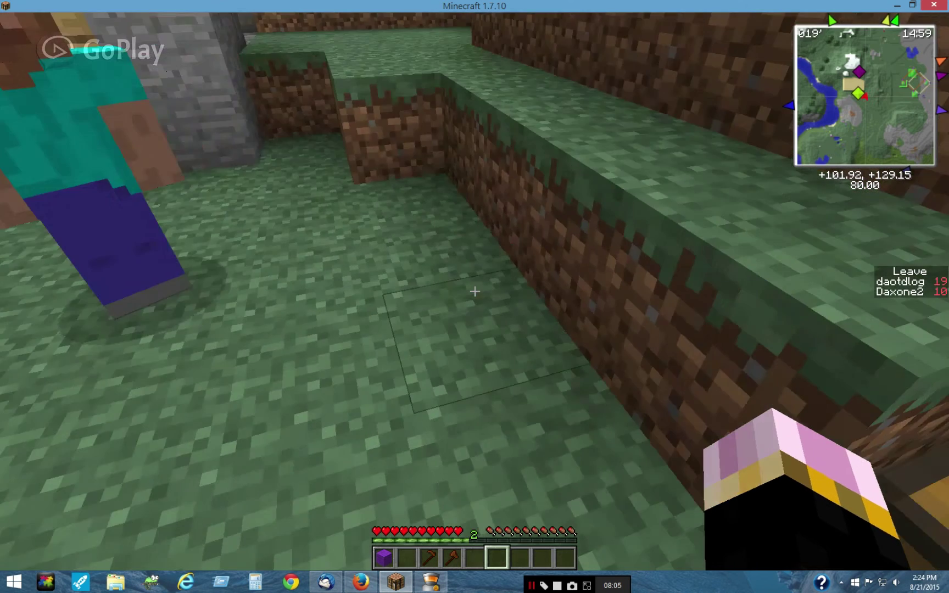
key(w)
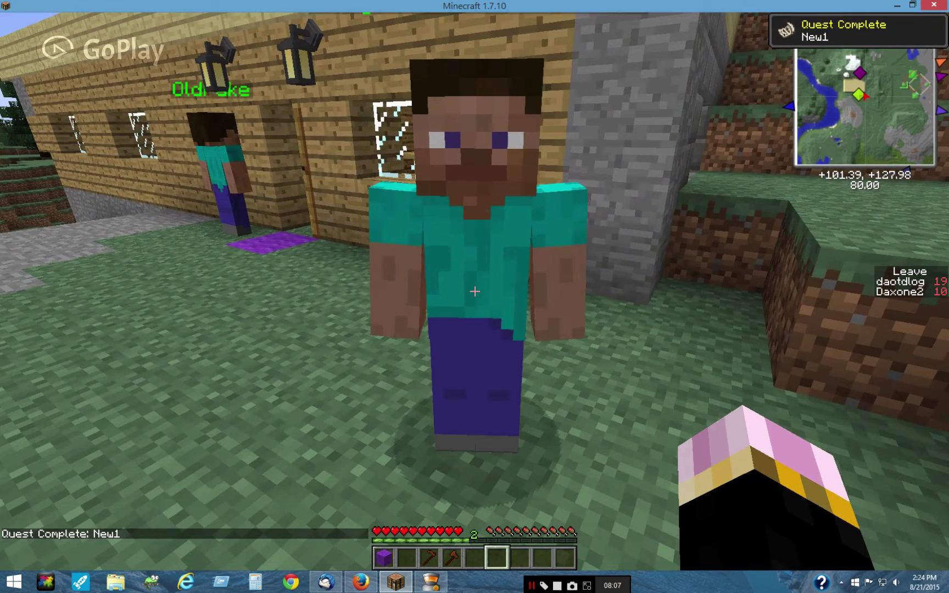
right_click(474, 292)
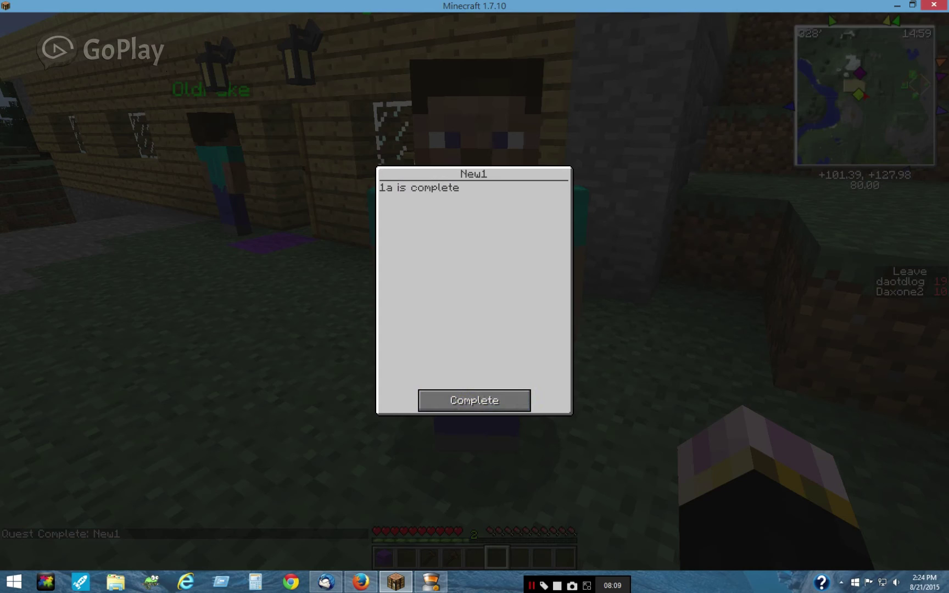
key(Escape)
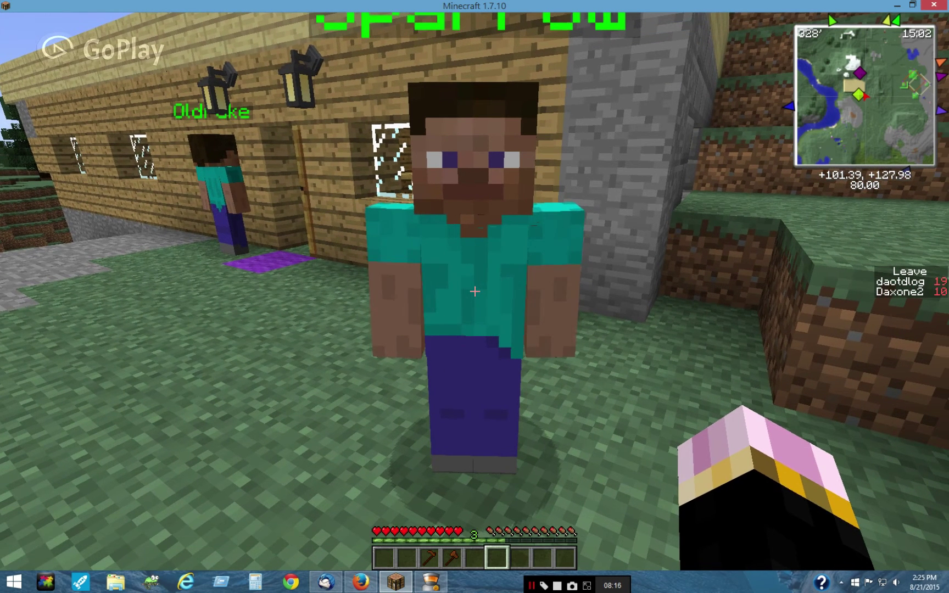
Accept quest New2 from Sparrow and check its description and objectives in the quest log
right_click(475, 291)
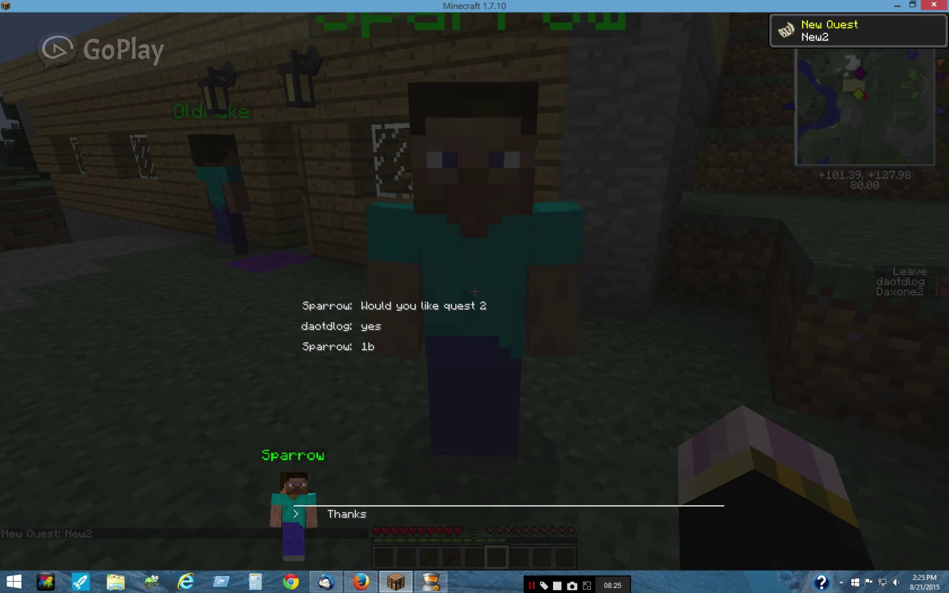
click(474, 292)
key(w)
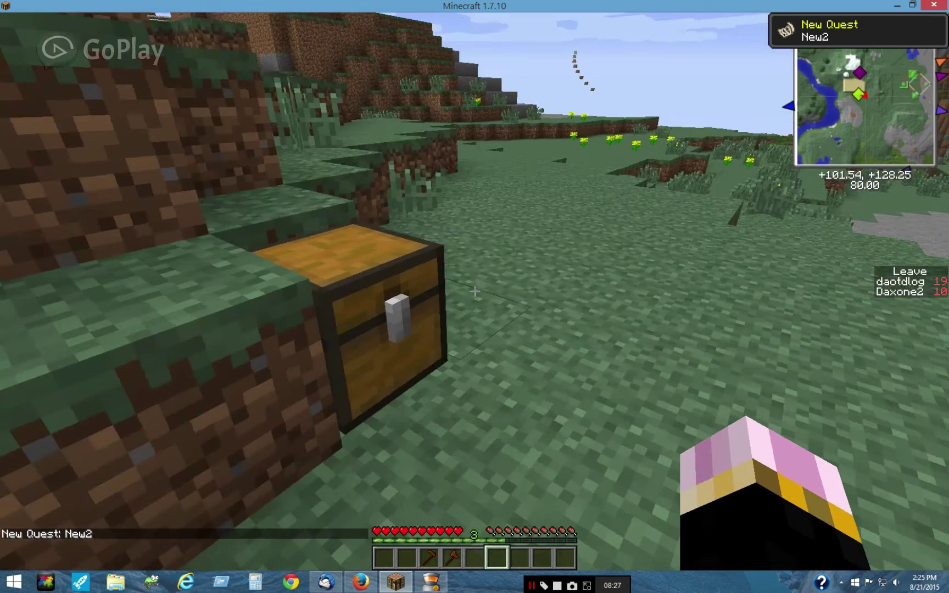
key(e)
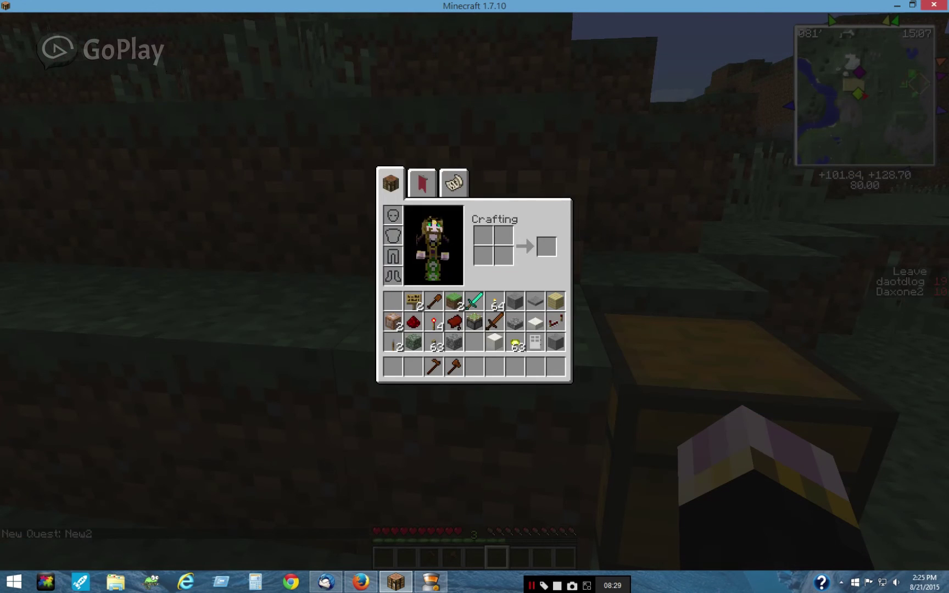
click(451, 184)
click(395, 226)
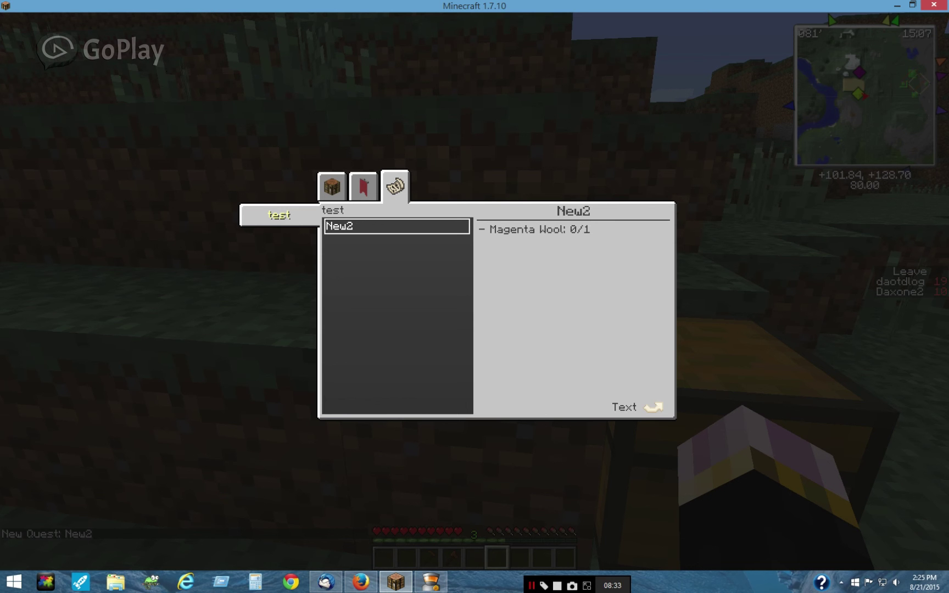
click(637, 407)
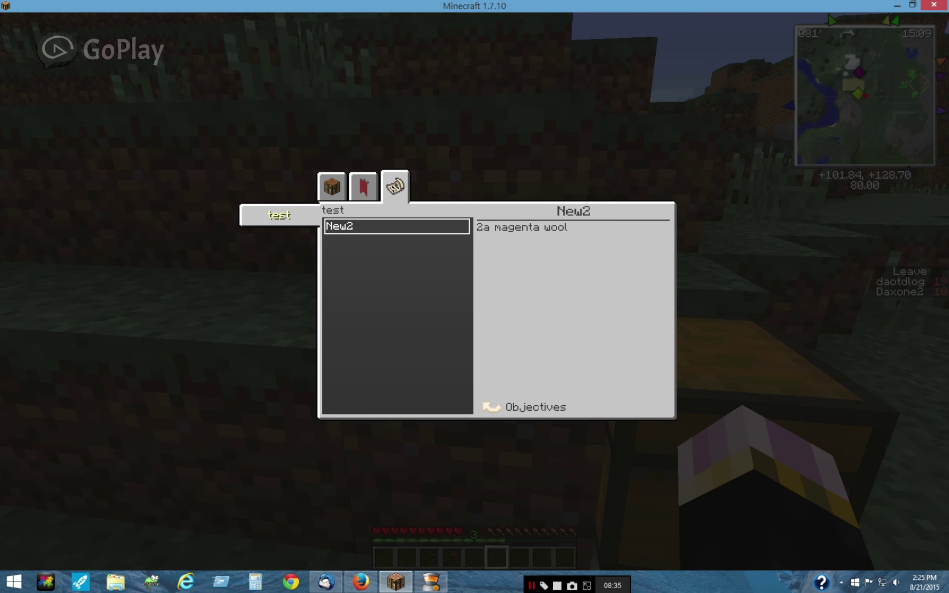
click(525, 407)
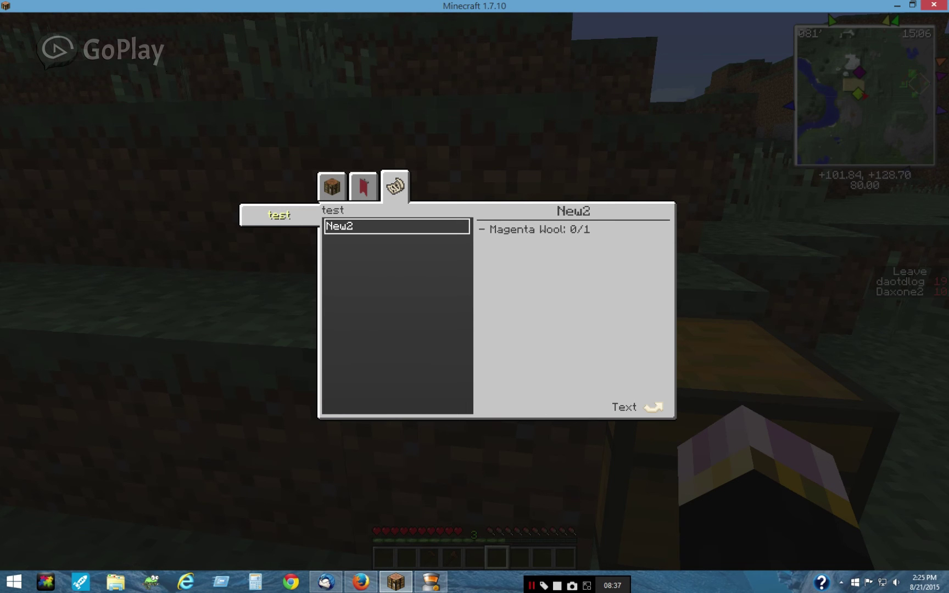
key(Escape)
Take one magenta wool from the chest and hand it to Sparrow to complete New2
right_click(475, 292)
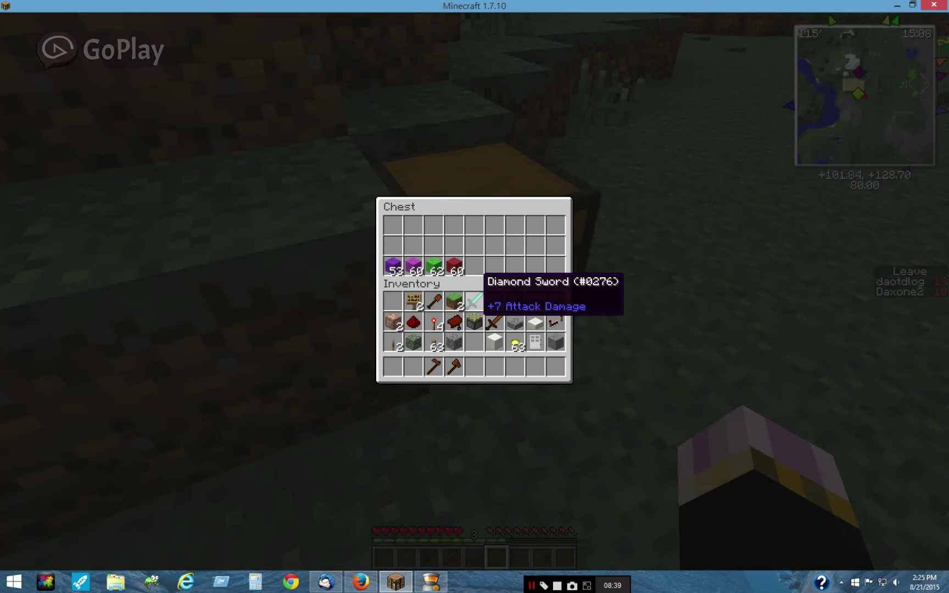
click(413, 266)
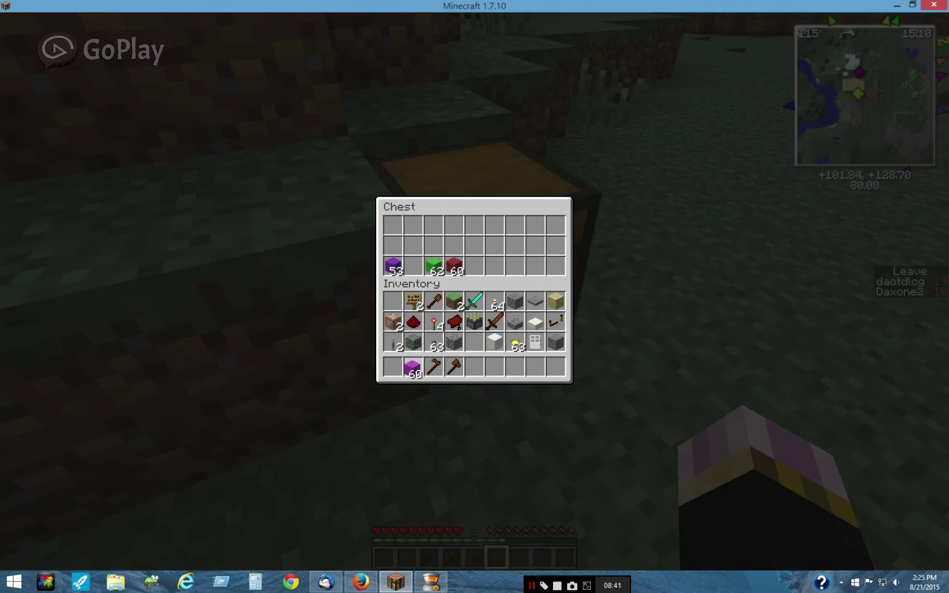
right_click(413, 366)
click(413, 266)
key(Escape)
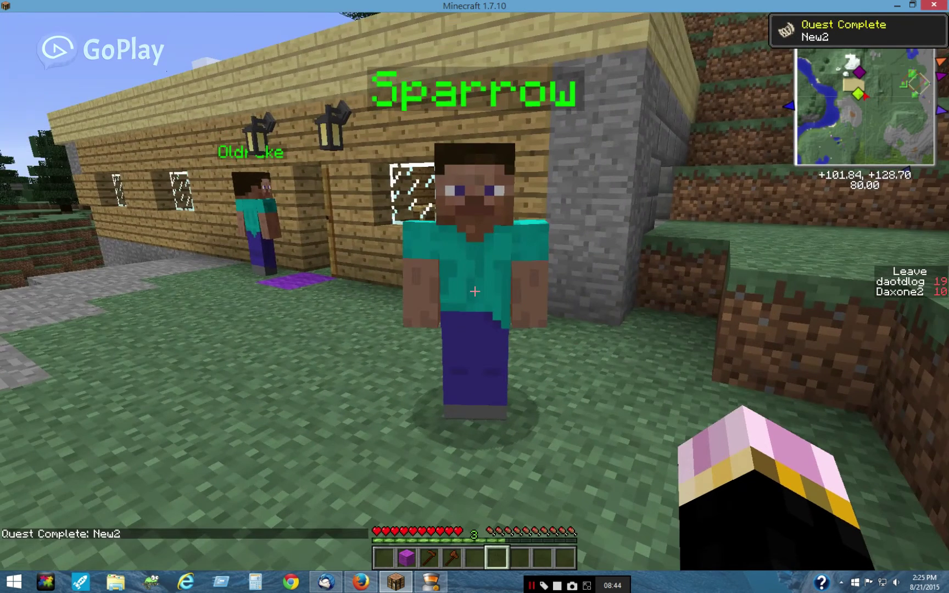
right_click(475, 292)
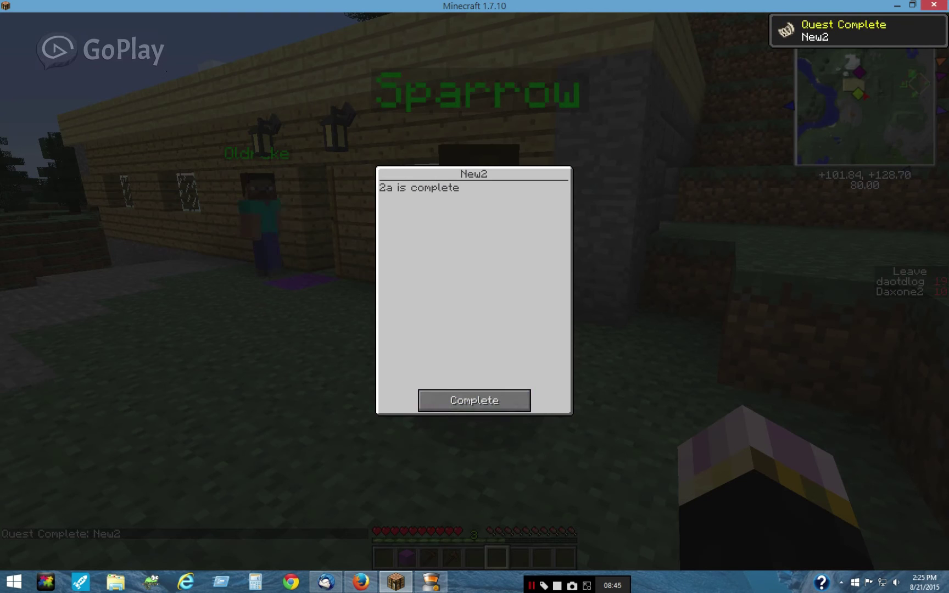
click(475, 400)
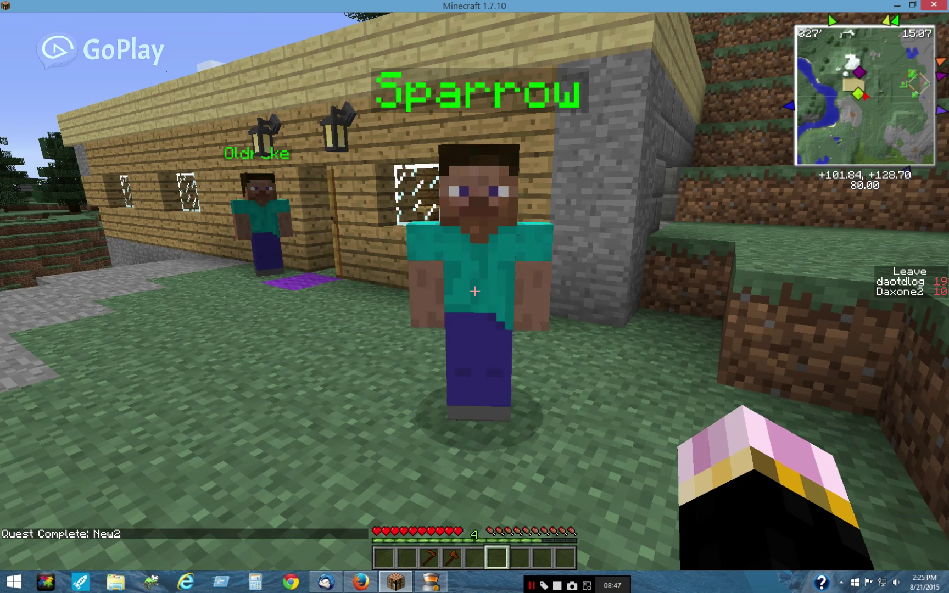
key(w)
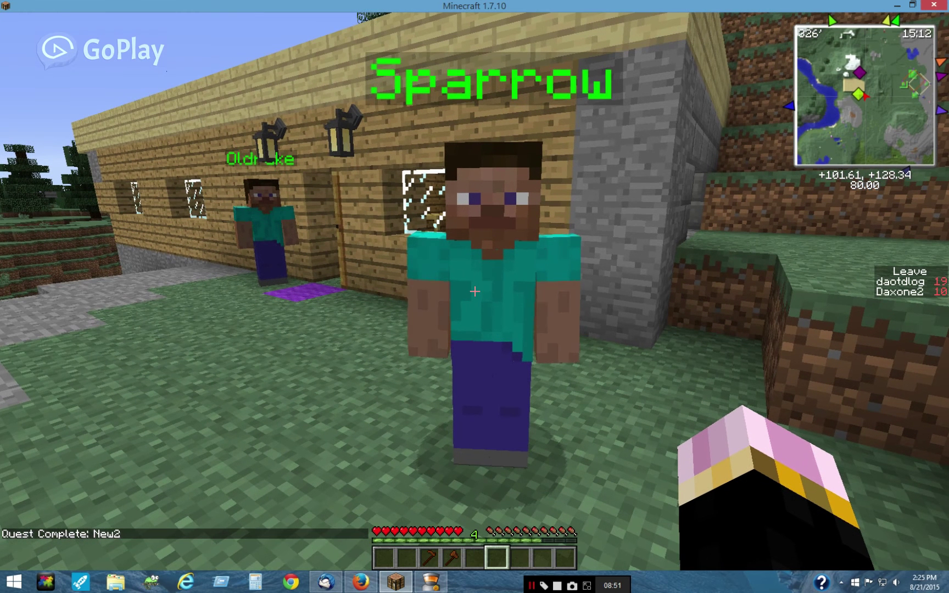
Ask Sparrow for quest New1, fetch one purple wool from the chest, and complete it
right_click(474, 291)
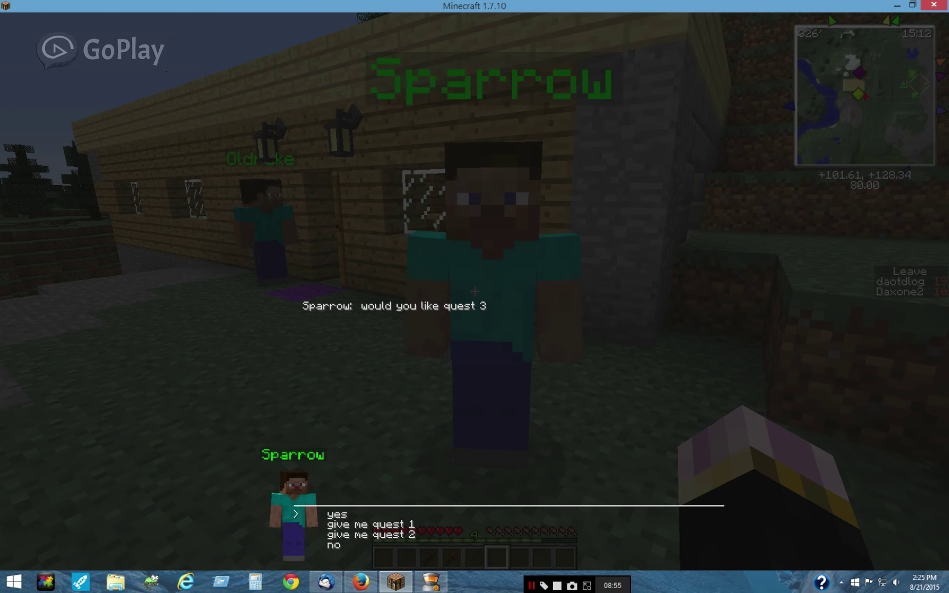
key(Down)
key(Down)
key(Return)
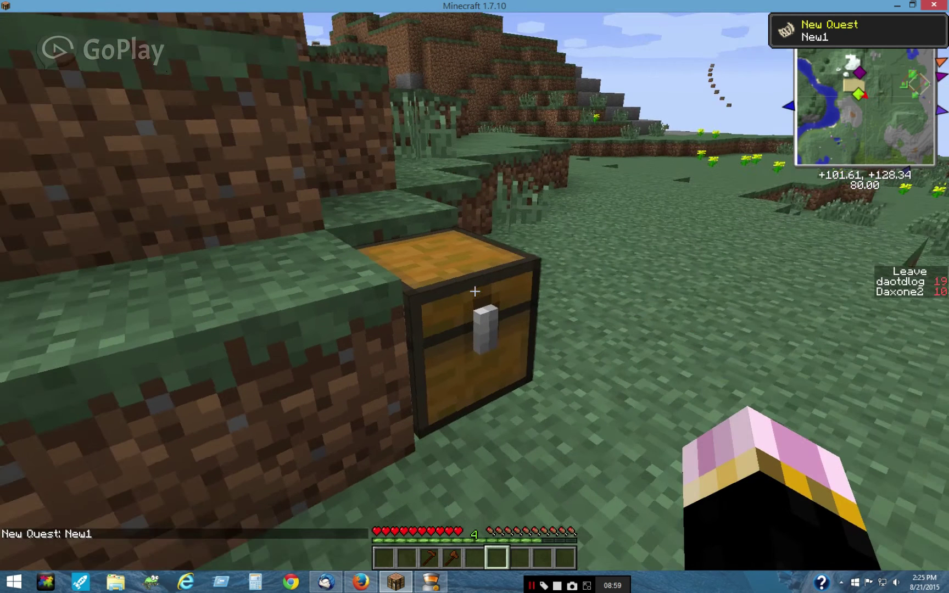
right_click(475, 291)
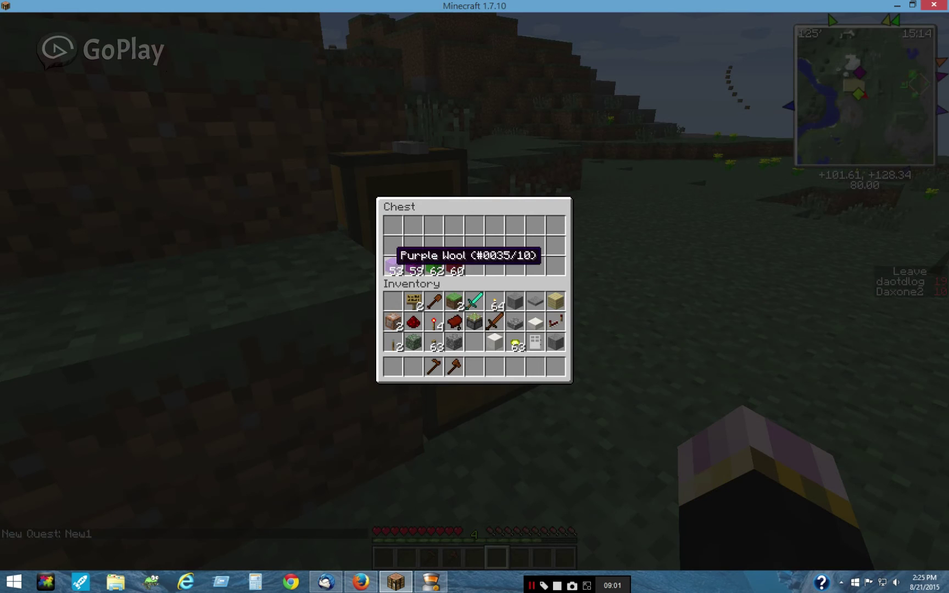
click(392, 266)
right_click(392, 367)
click(393, 266)
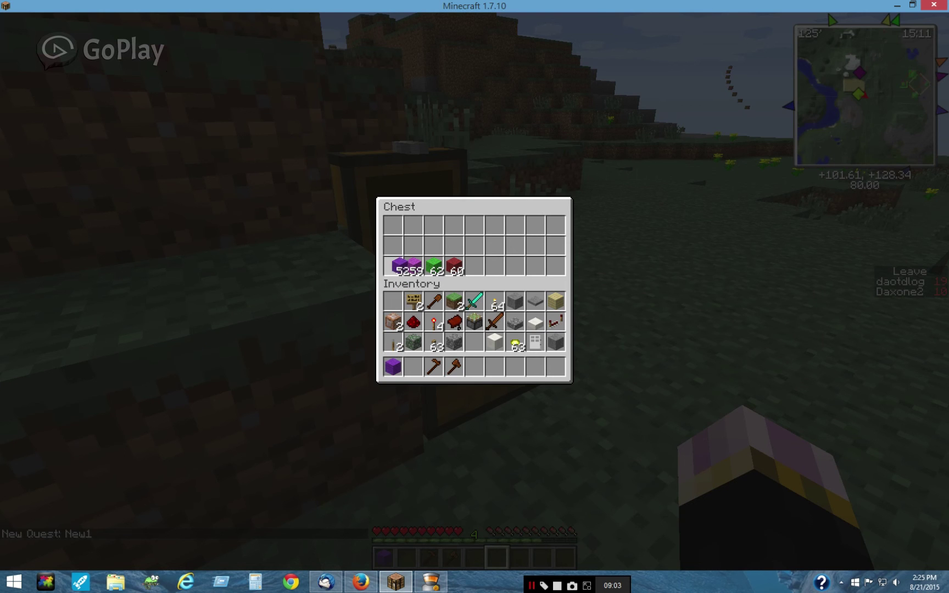
key(e)
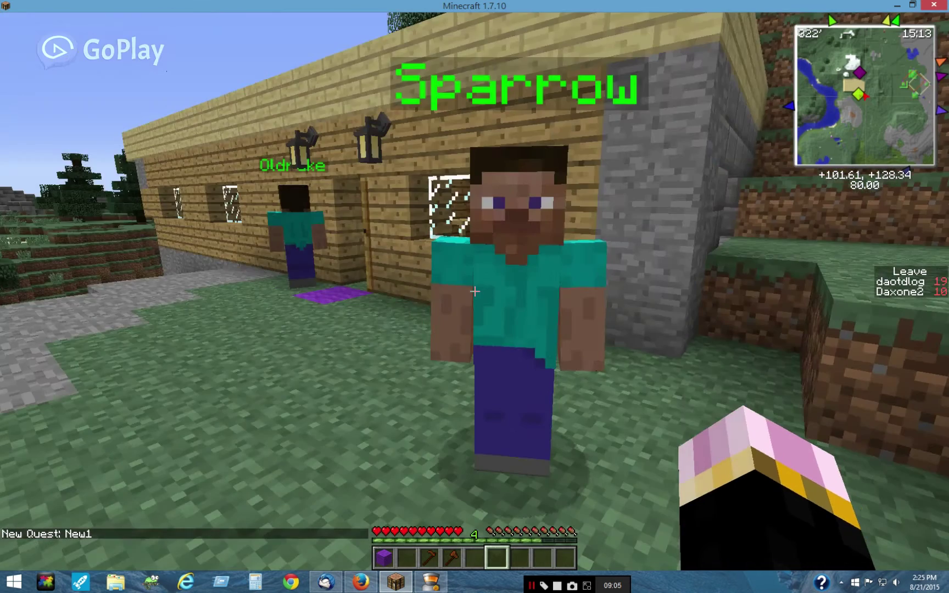
right_click(475, 291)
click(473, 400)
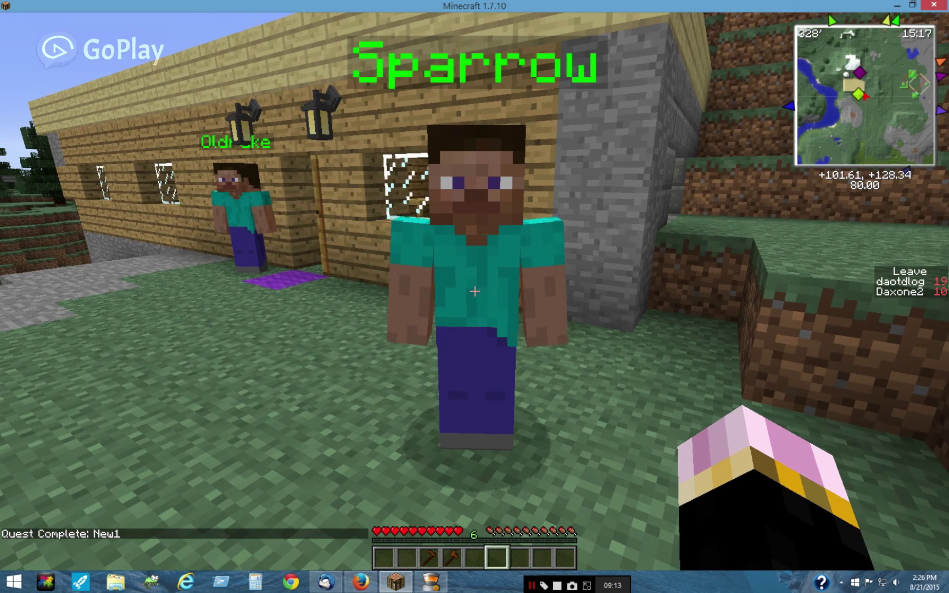
Accept quest New3 from Sparrow and complete it with one green wool from the chest
right_click(475, 291)
key(Escape)
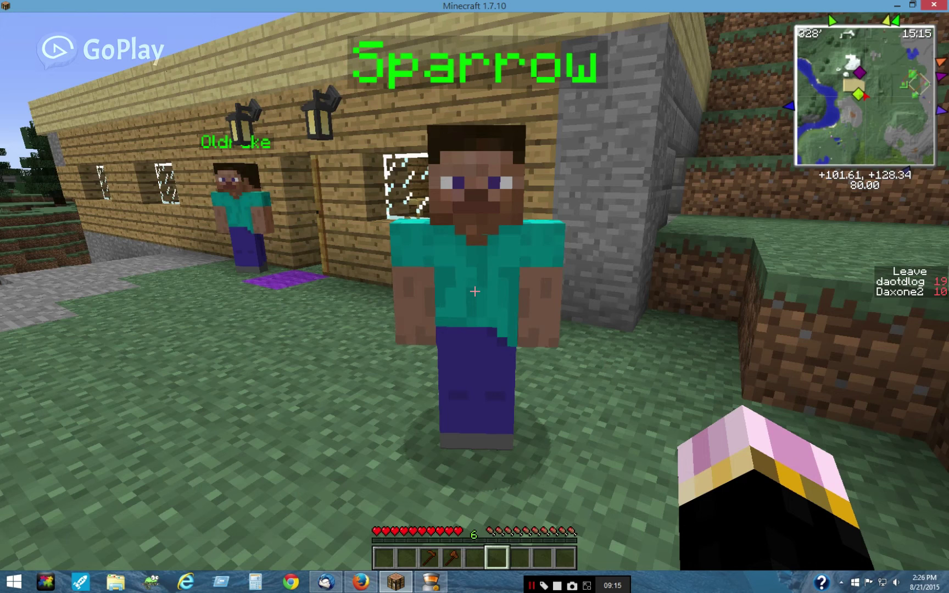
right_click(475, 291)
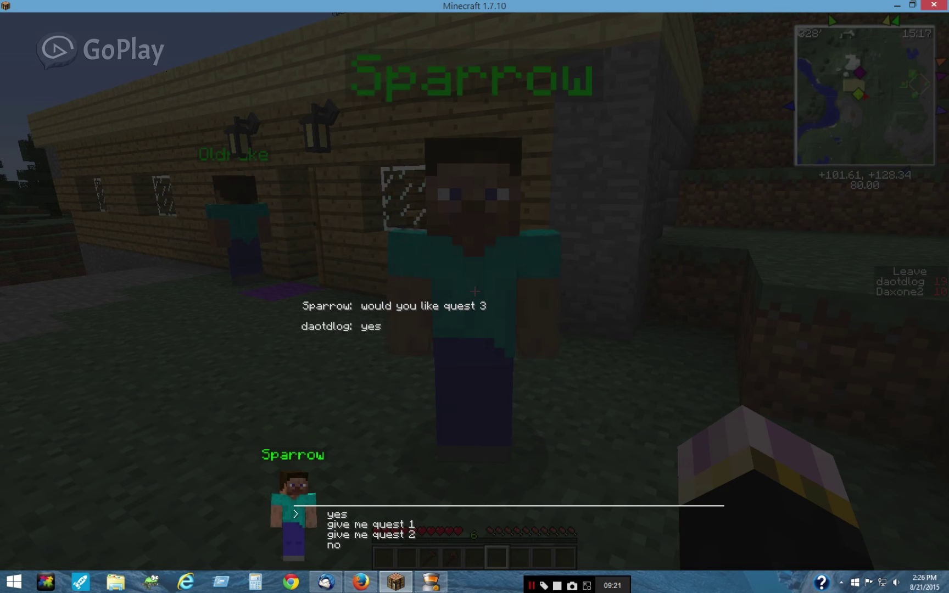
key(Escape)
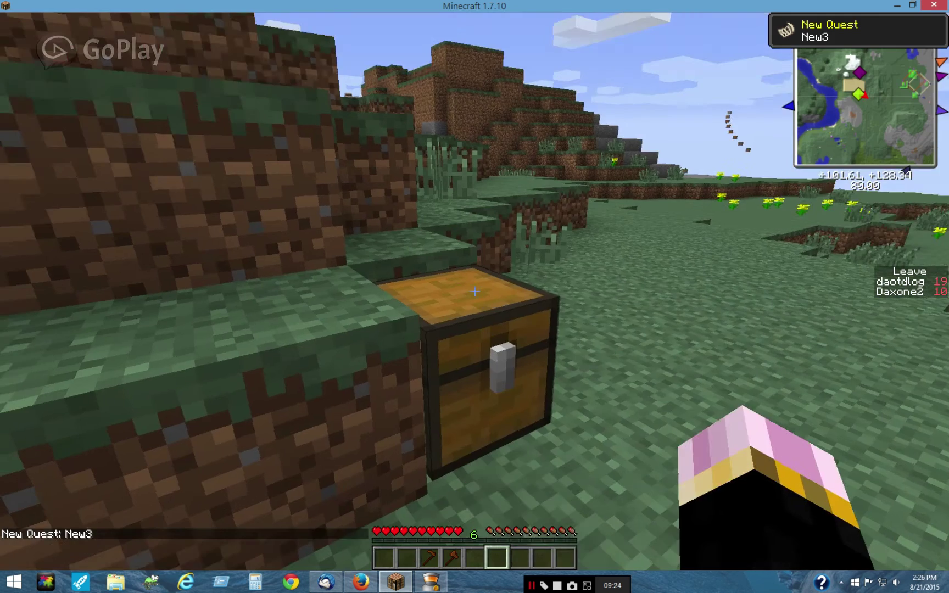
right_click(475, 291)
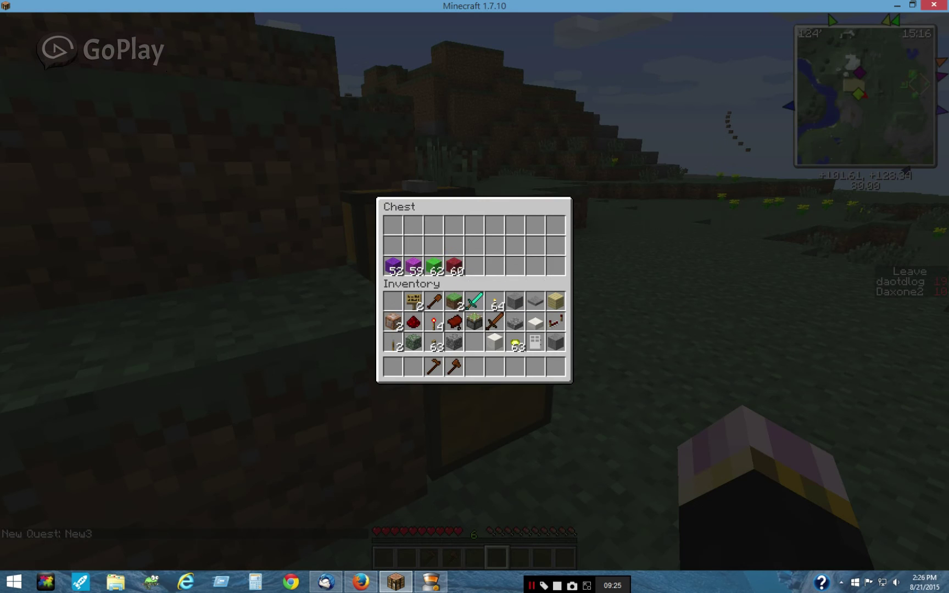
click(434, 266)
right_click(392, 366)
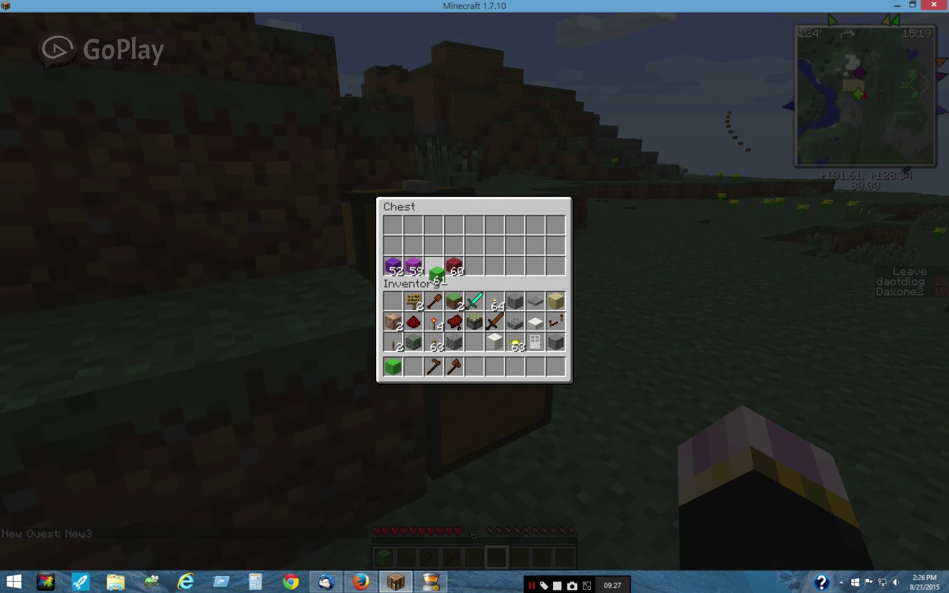
click(435, 269)
key(Escape)
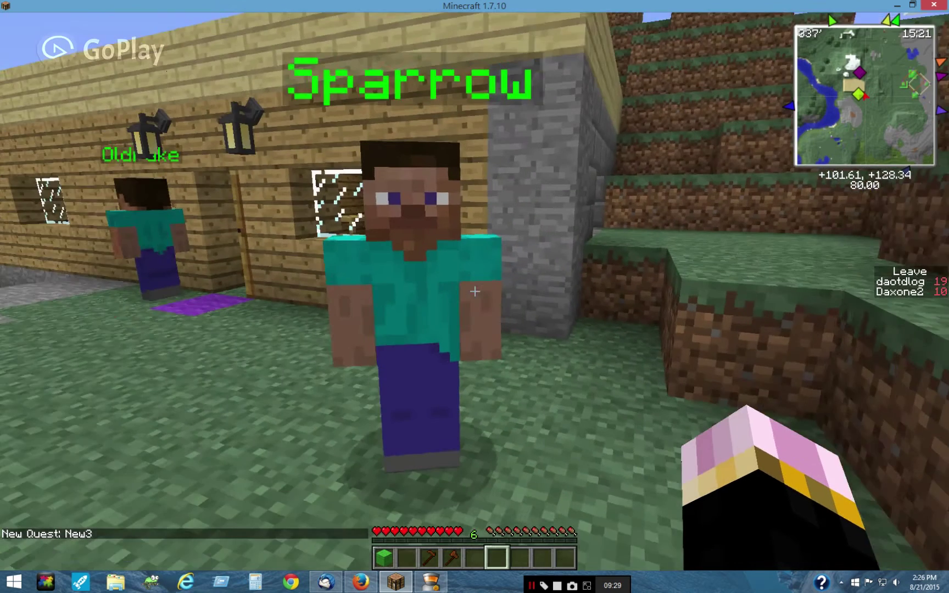
right_click(475, 291)
key(Escape)
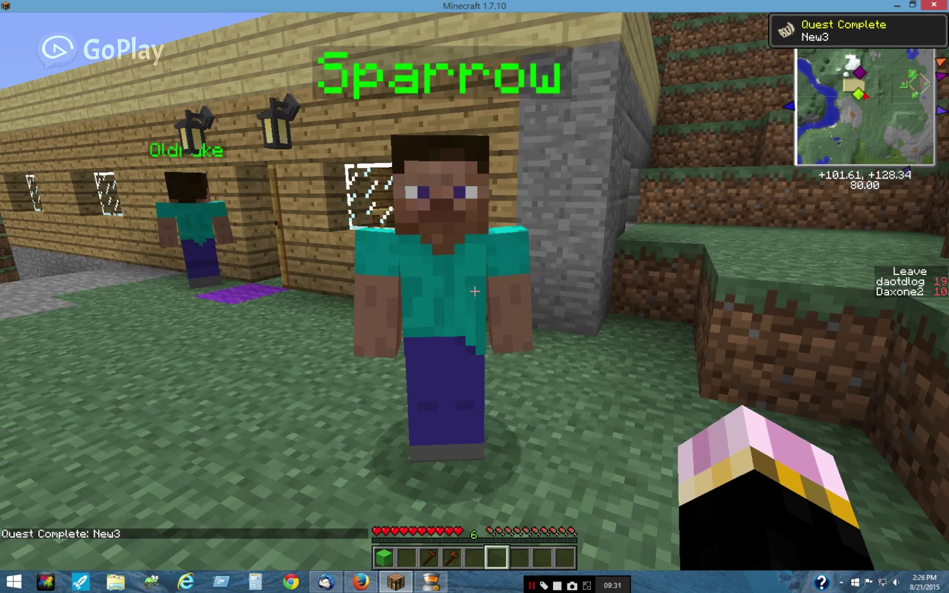
Accept quest New4 from Sparrow and complete it with one red wool from the chest
right_click(475, 292)
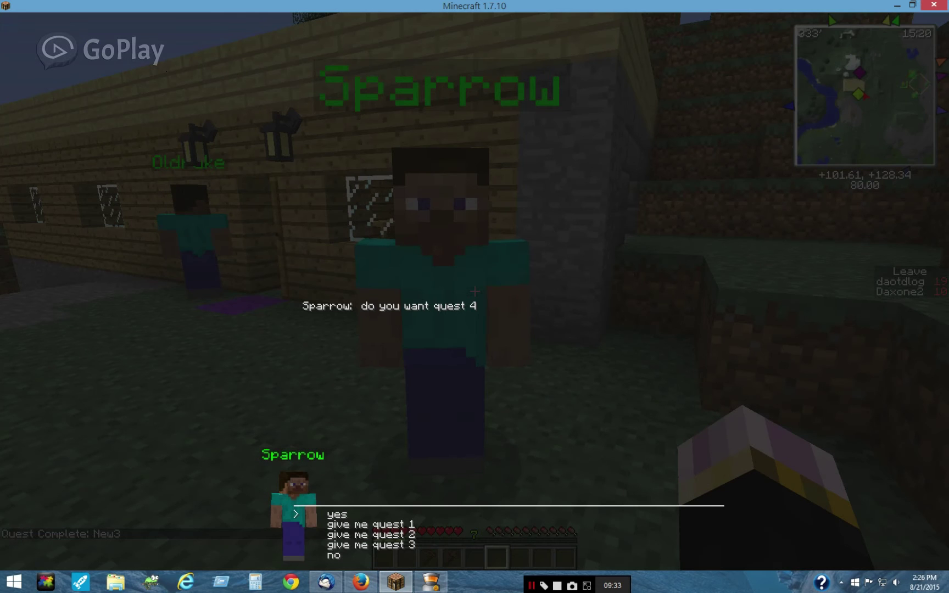
key(Return)
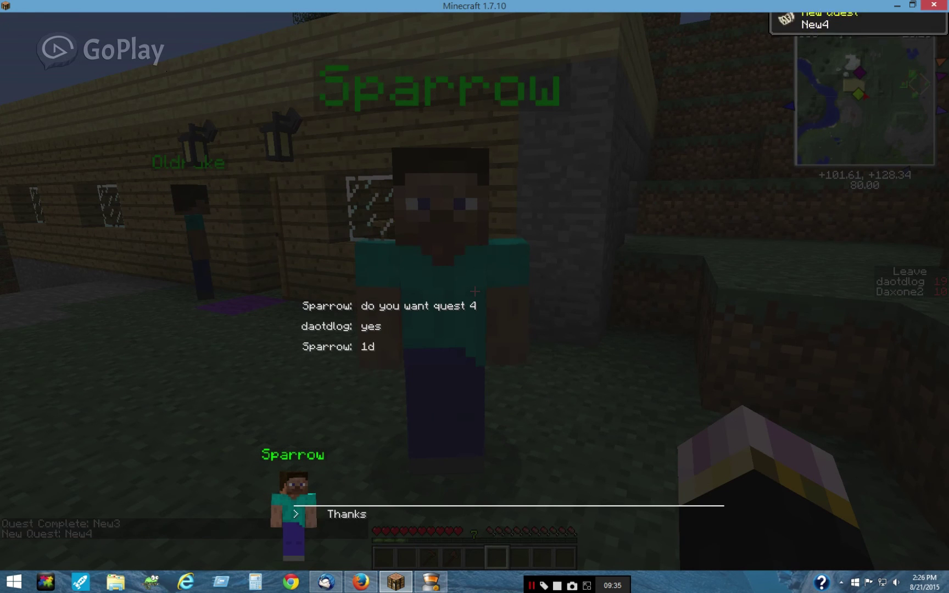
key(Return)
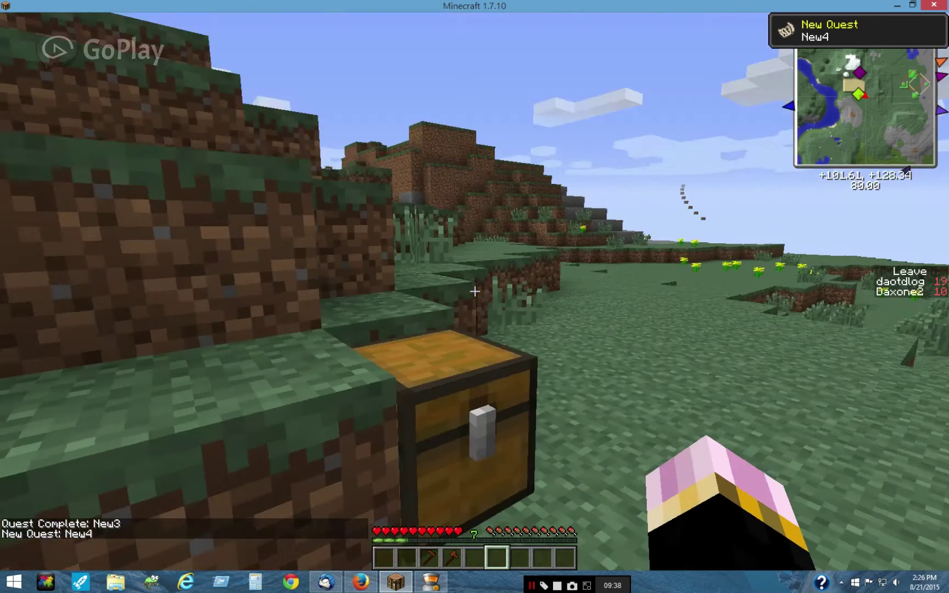
right_click(474, 291)
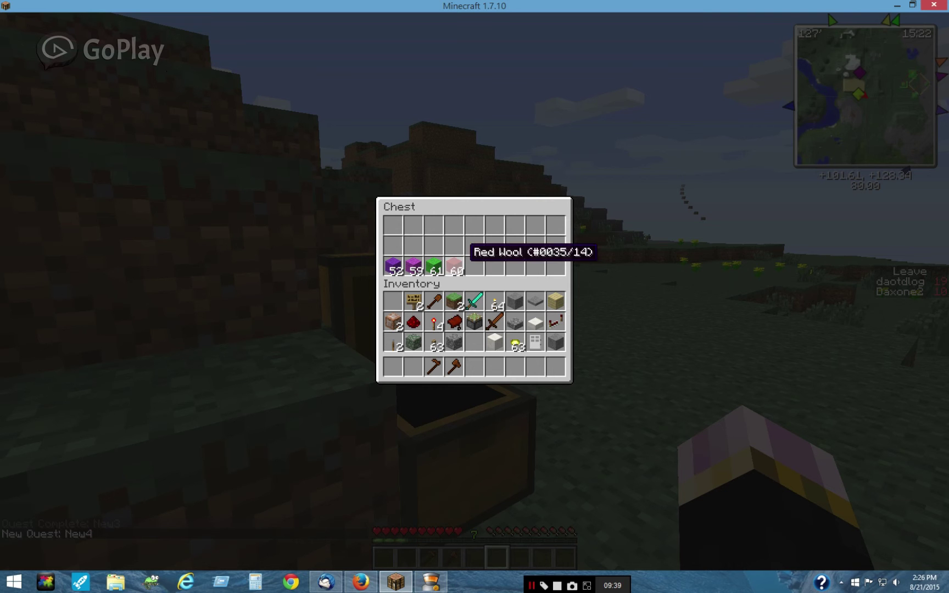
click(454, 266)
right_click(413, 367)
click(454, 266)
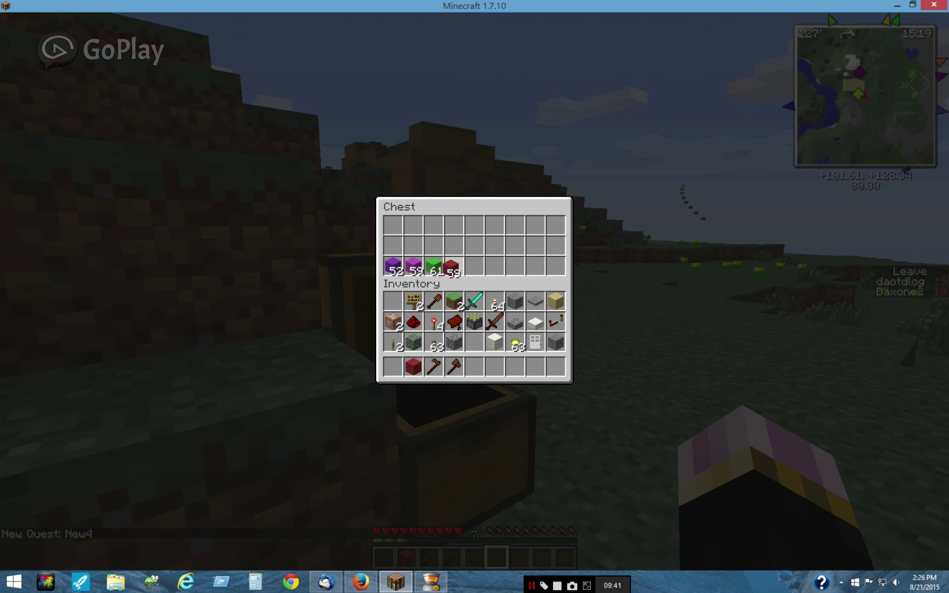
key(Escape)
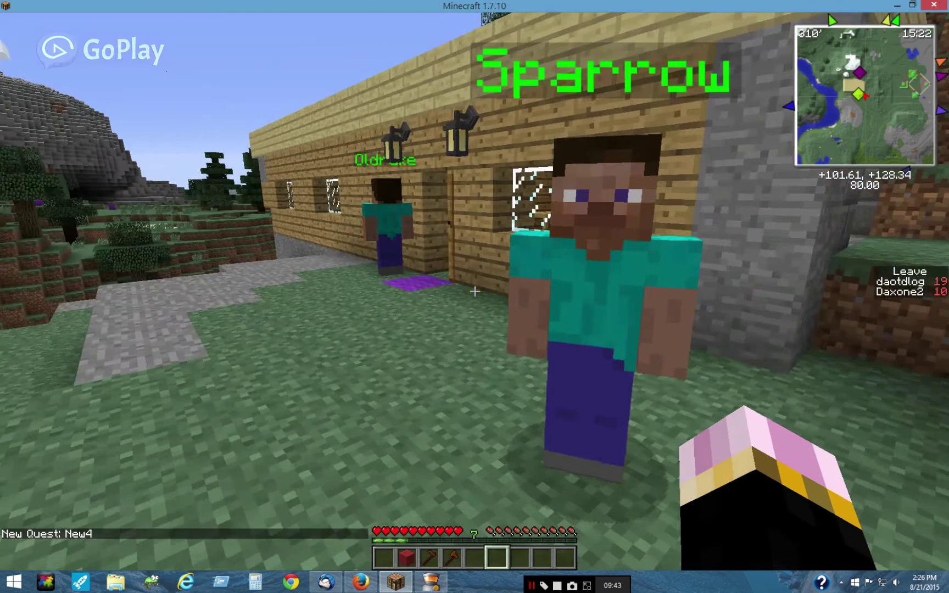
right_click(475, 291)
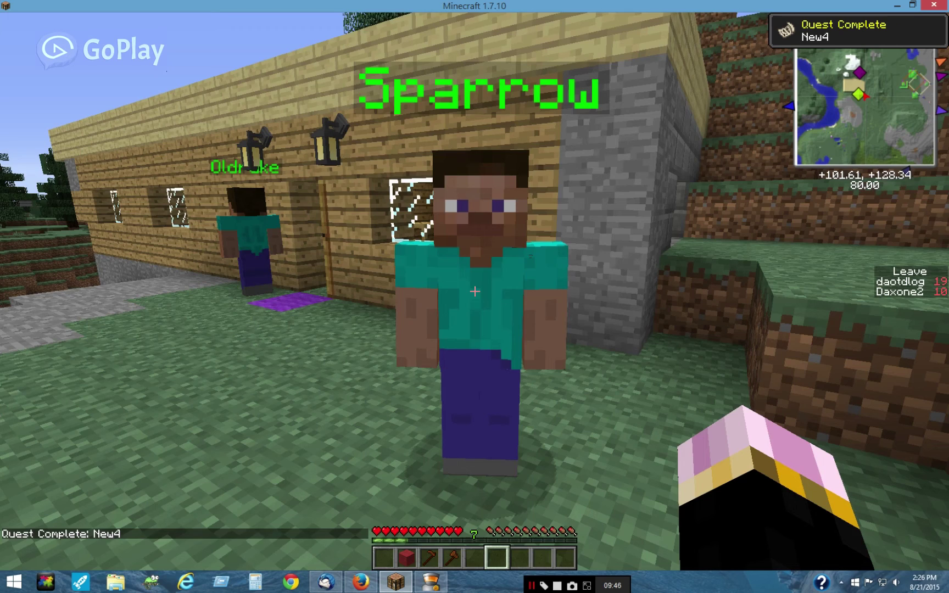
click(475, 401)
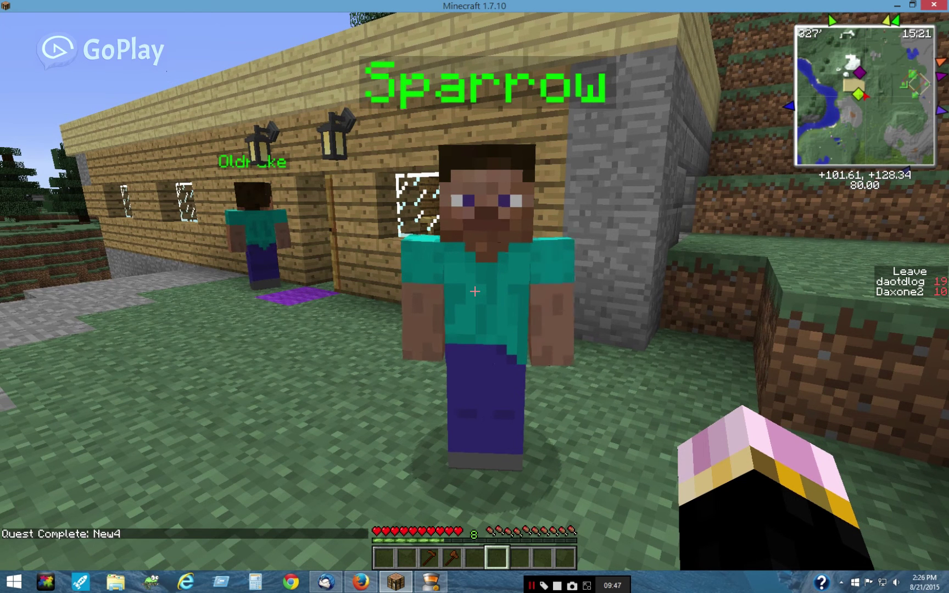
Ask Sparrow for quest New2 and accept it
right_click(474, 291)
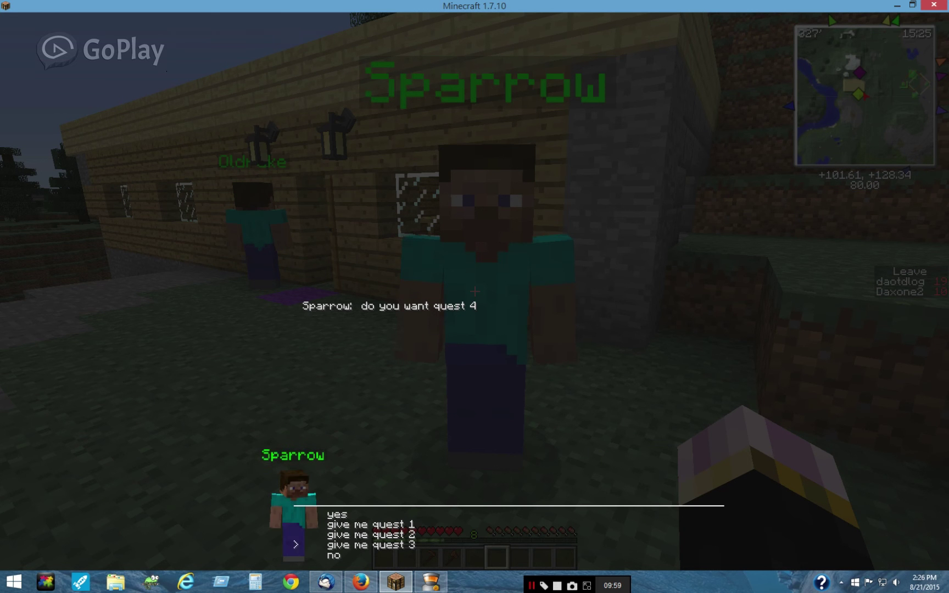
key(Down)
click(370, 535)
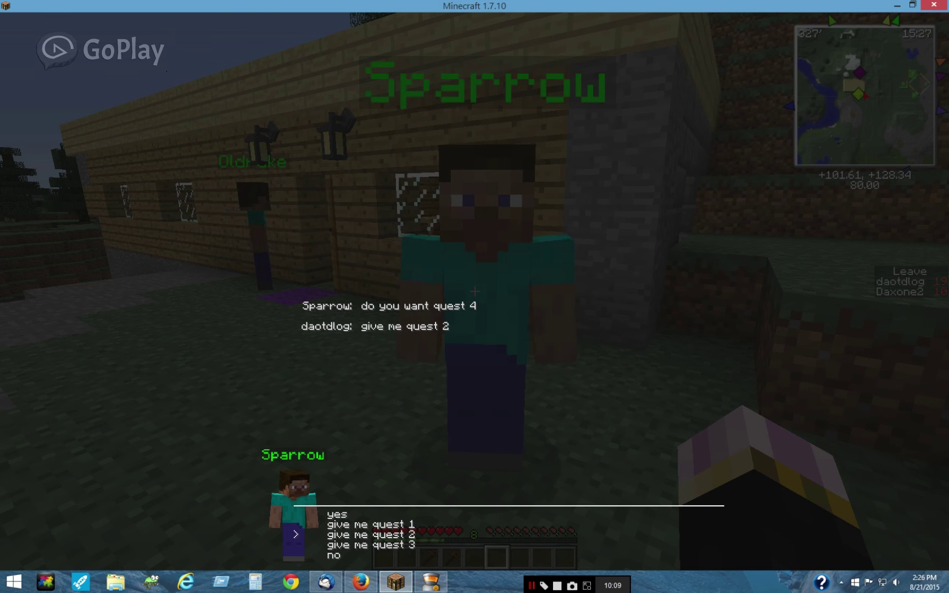
key(Escape)
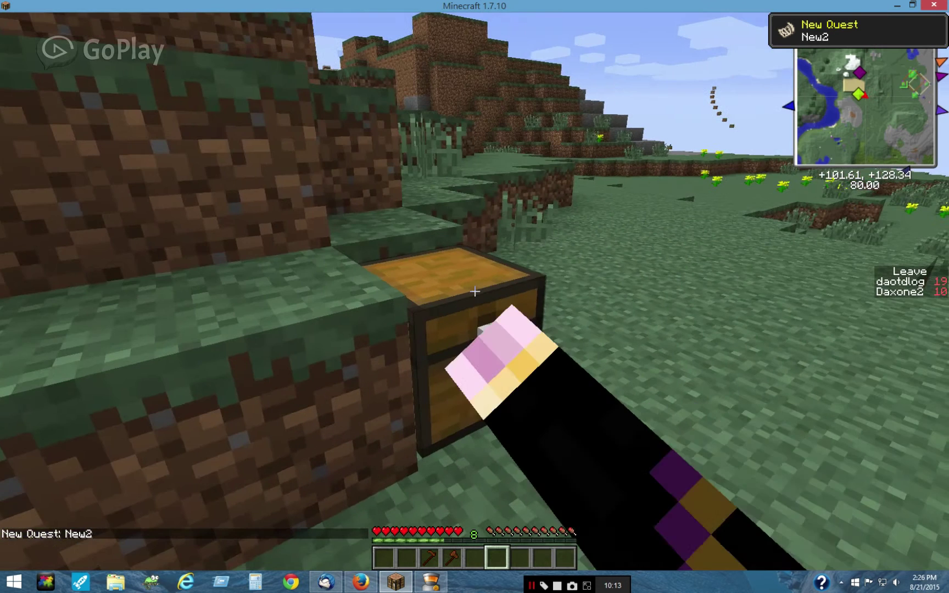
Take a magenta wool from the chest and hand it to Sparrow to complete New2
right_click(475, 291)
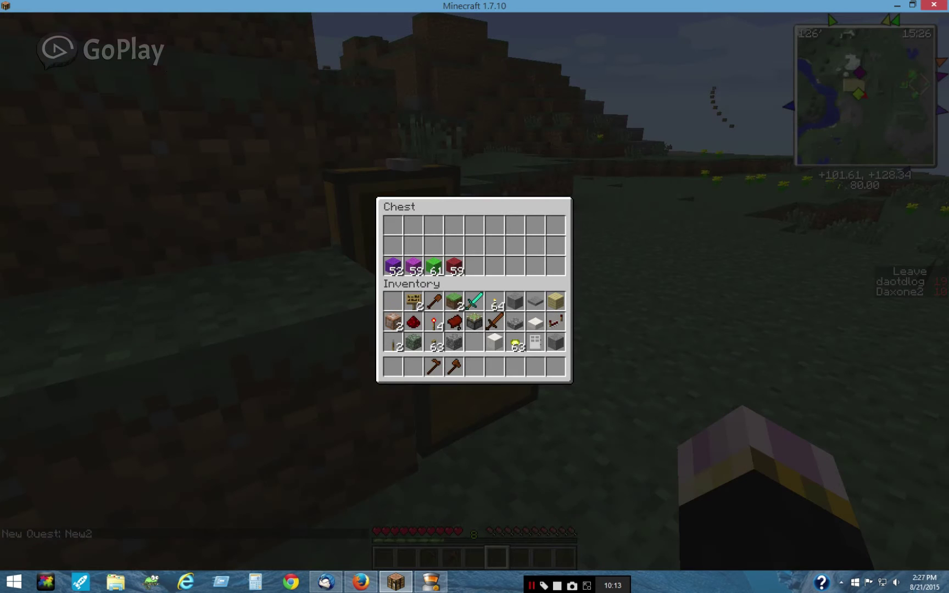
click(413, 266)
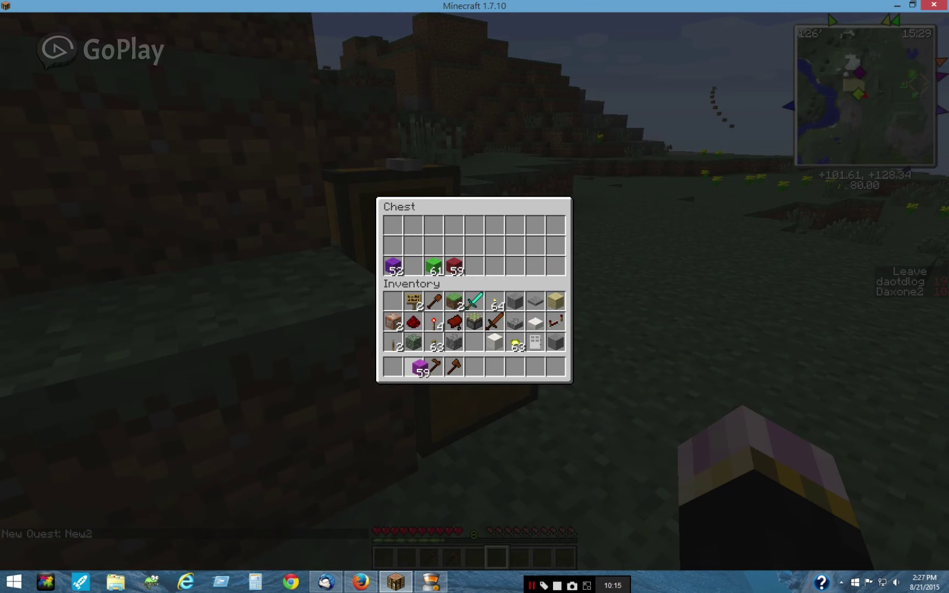
right_click(413, 366)
click(413, 266)
key(Escape)
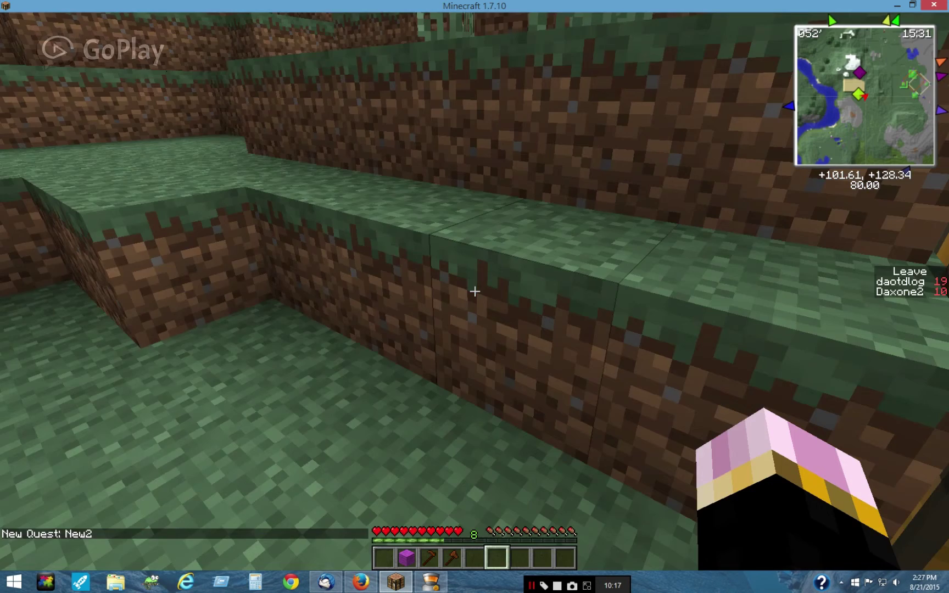
key(s)
right_click(474, 292)
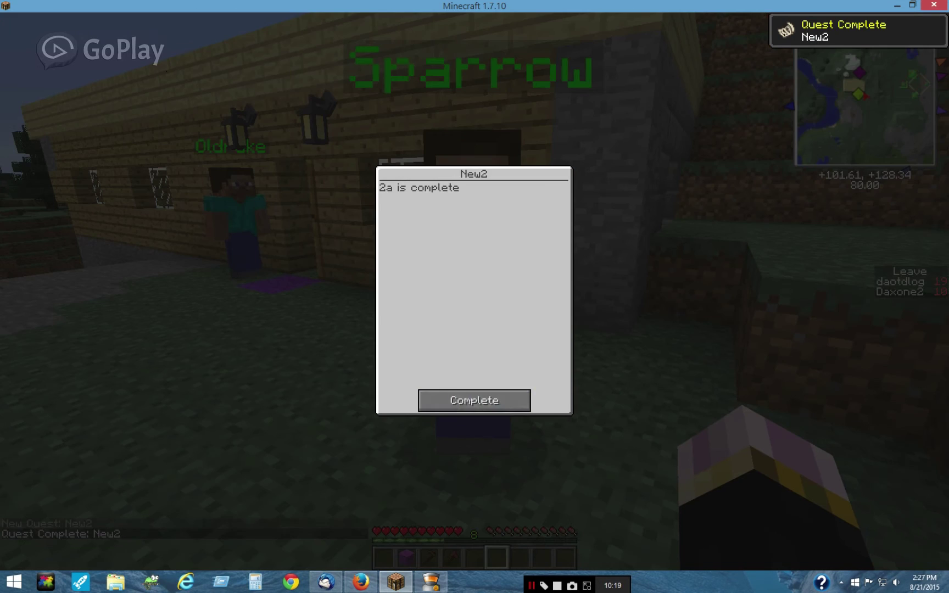
click(474, 400)
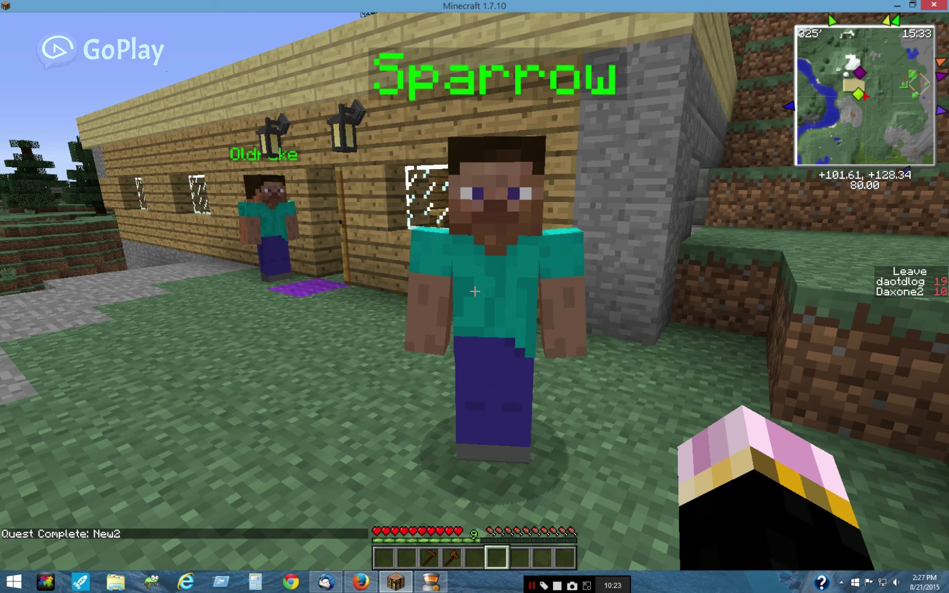
scroll(475, 291, up, 3)
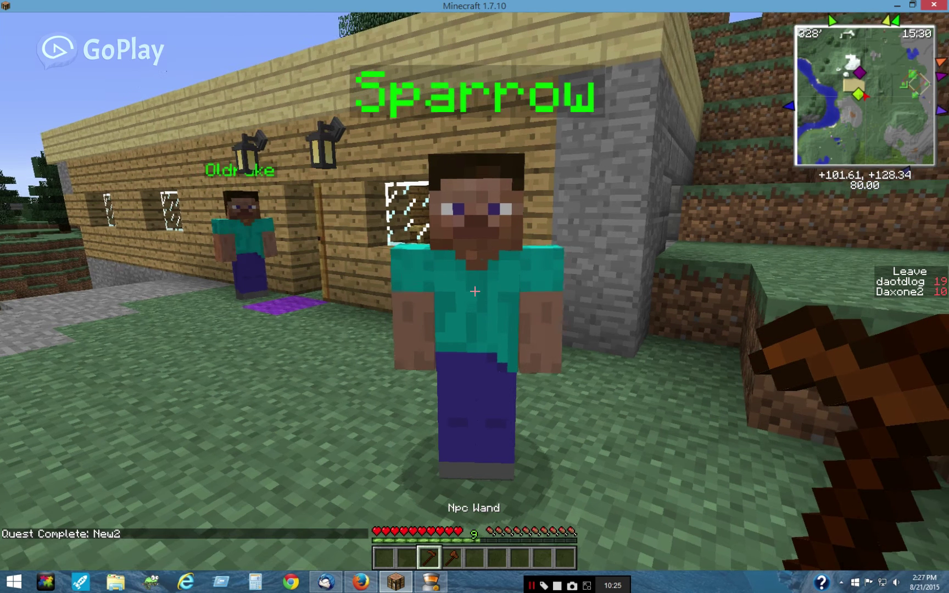
In Sparrow's Advanced dialog slots, assign test 2a to slot 11 and test 2b to slot 10
right_click(475, 291)
click(568, 183)
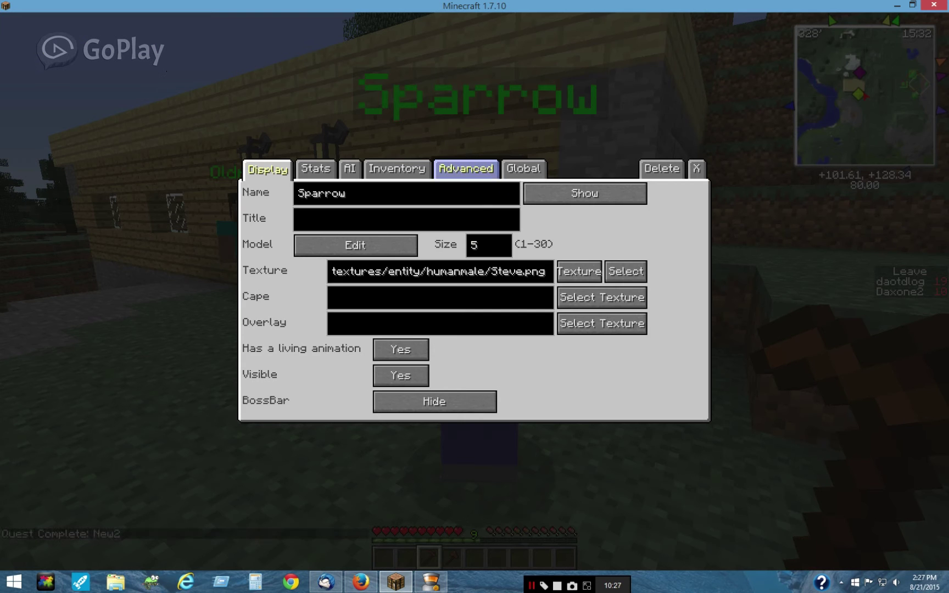
click(466, 169)
click(453, 316)
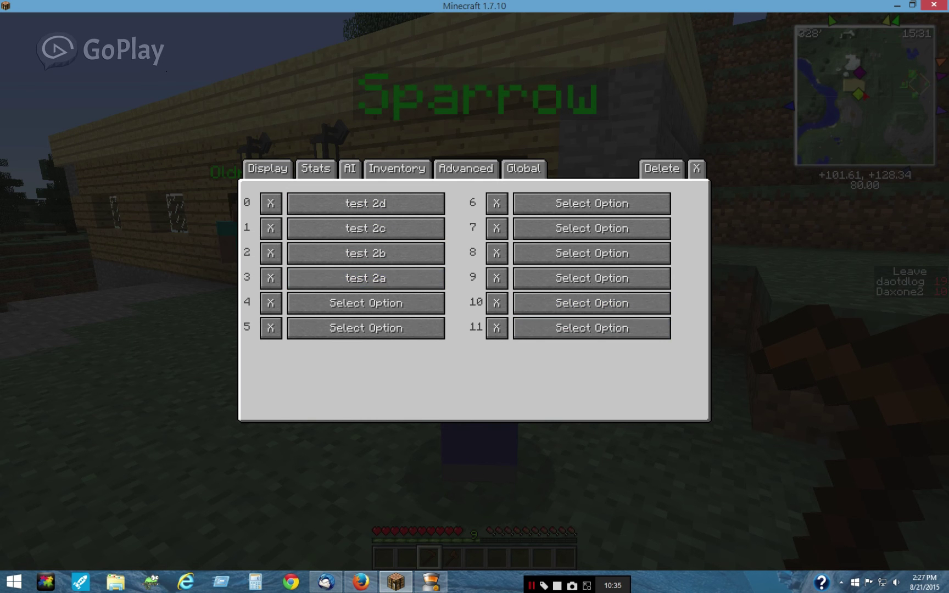
click(591, 328)
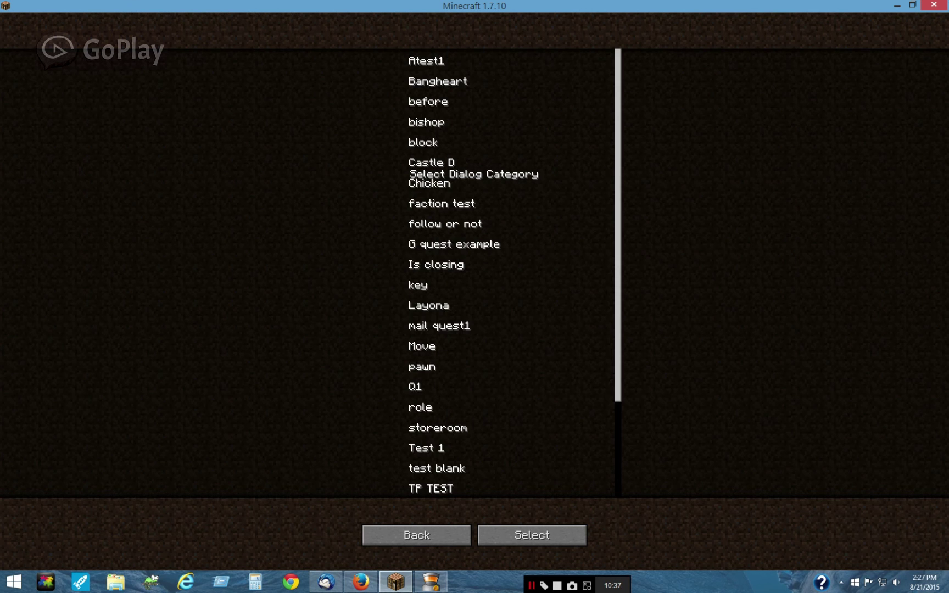
double_click(439, 449)
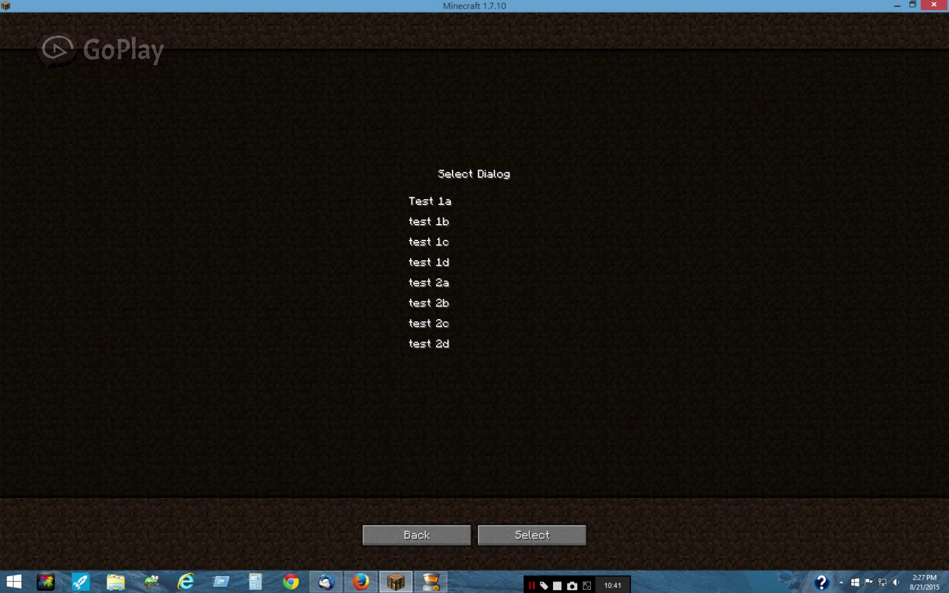
double_click(429, 282)
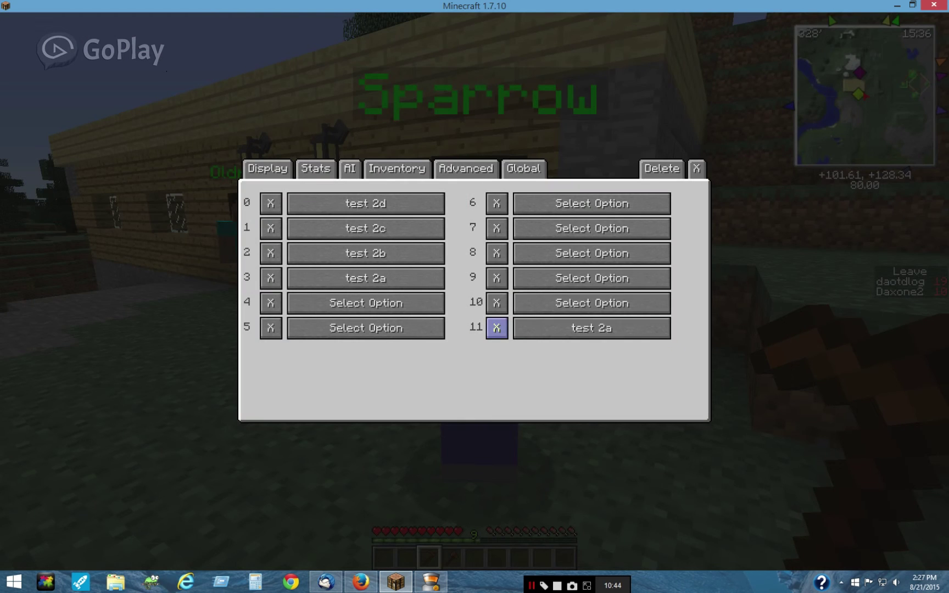
click(591, 303)
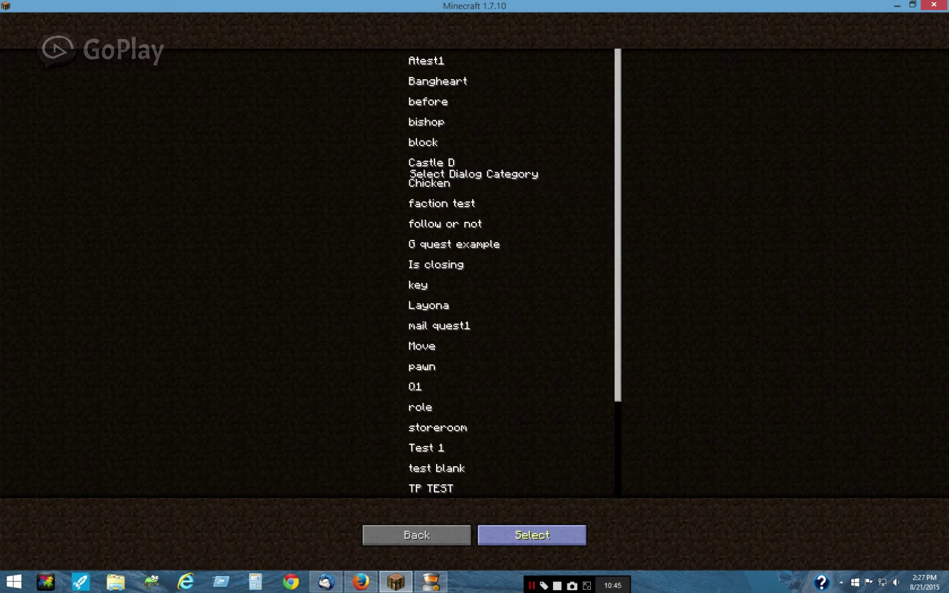
double_click(426, 448)
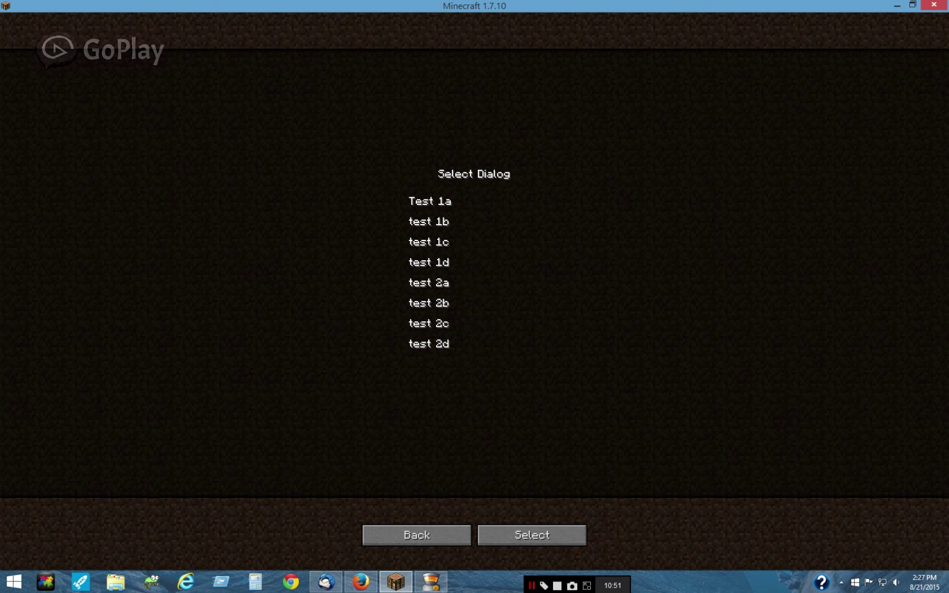
double_click(429, 302)
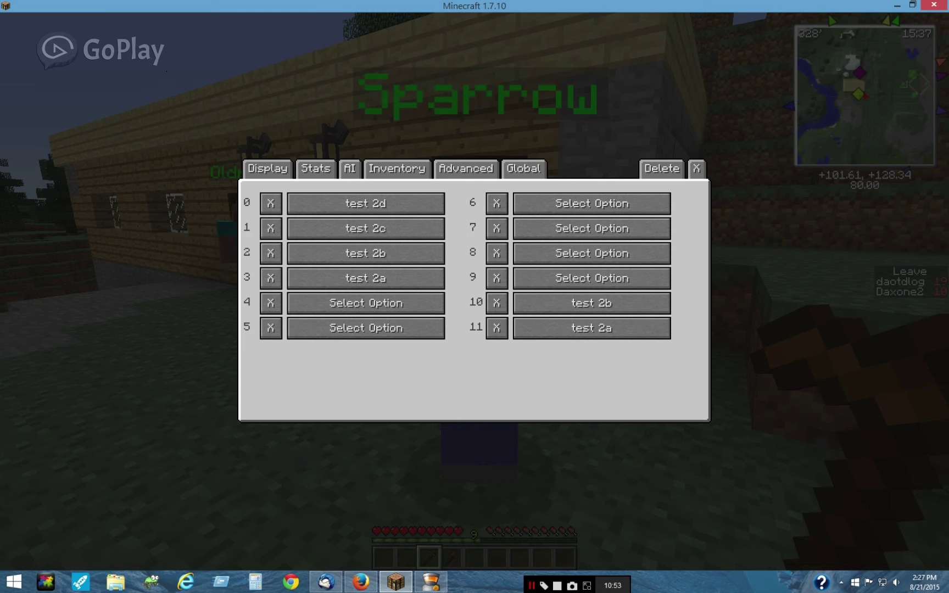
Assign test 2c to slot 9 and test 2d to slot 8
click(592, 278)
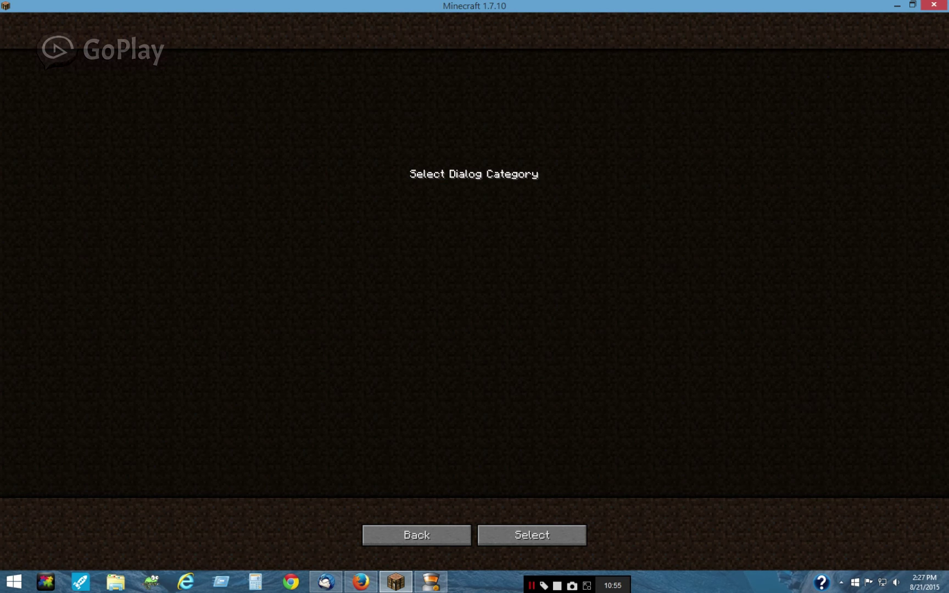
double_click(428, 448)
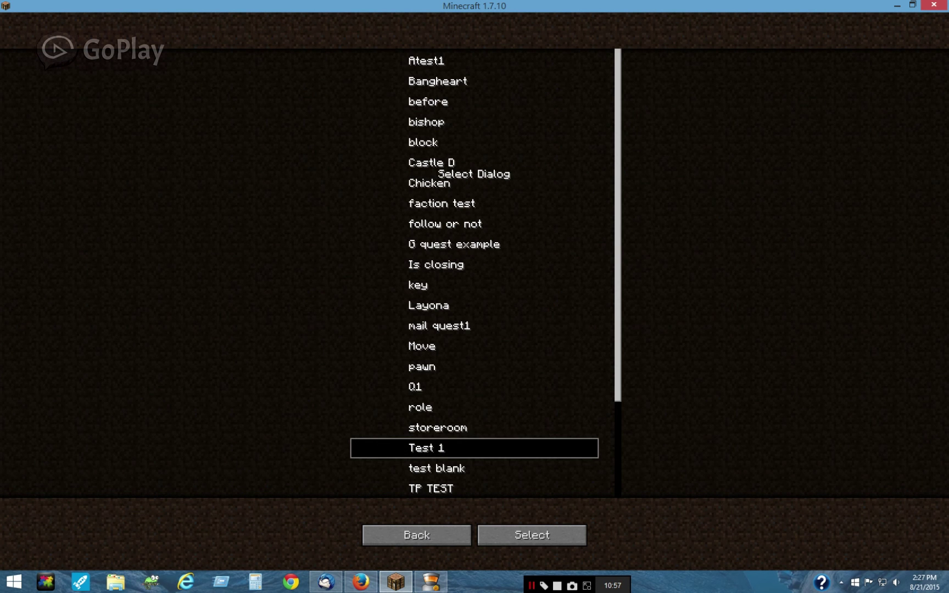
click(427, 448)
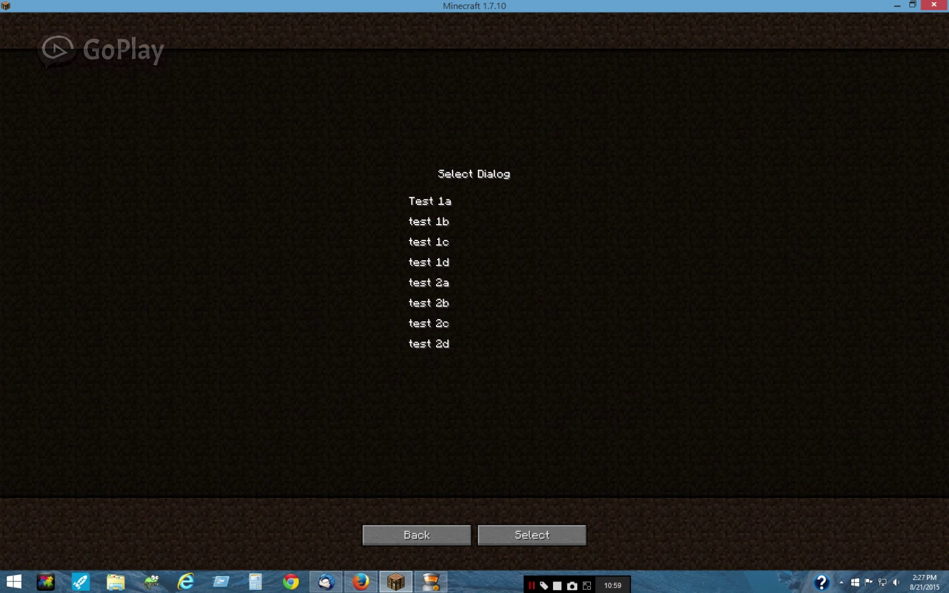
double_click(428, 324)
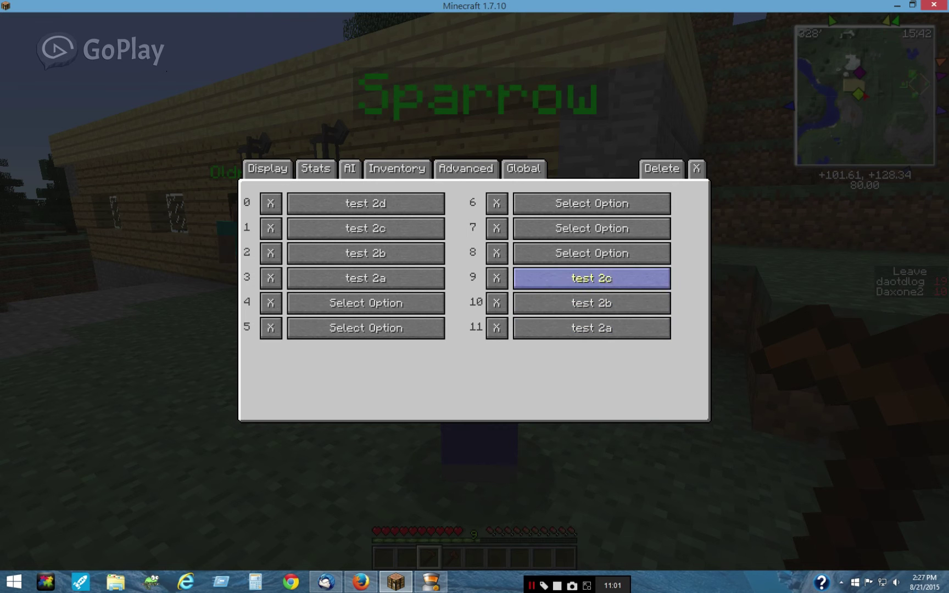
click(591, 254)
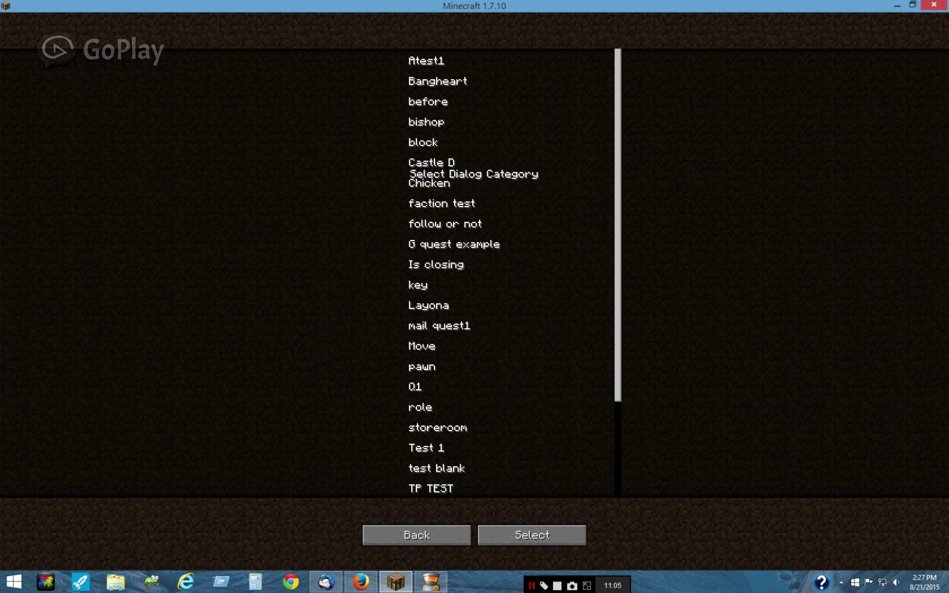
double_click(427, 448)
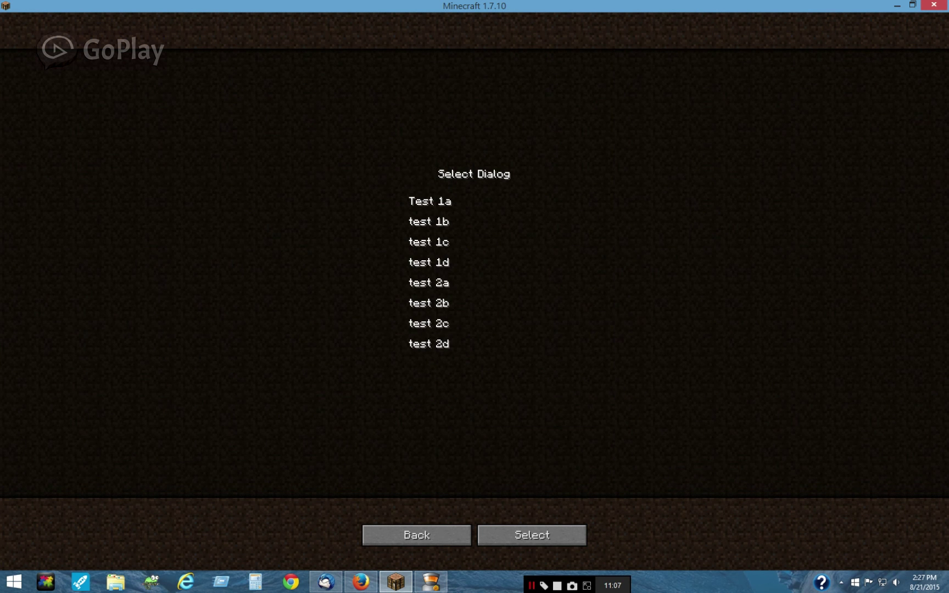
double_click(429, 344)
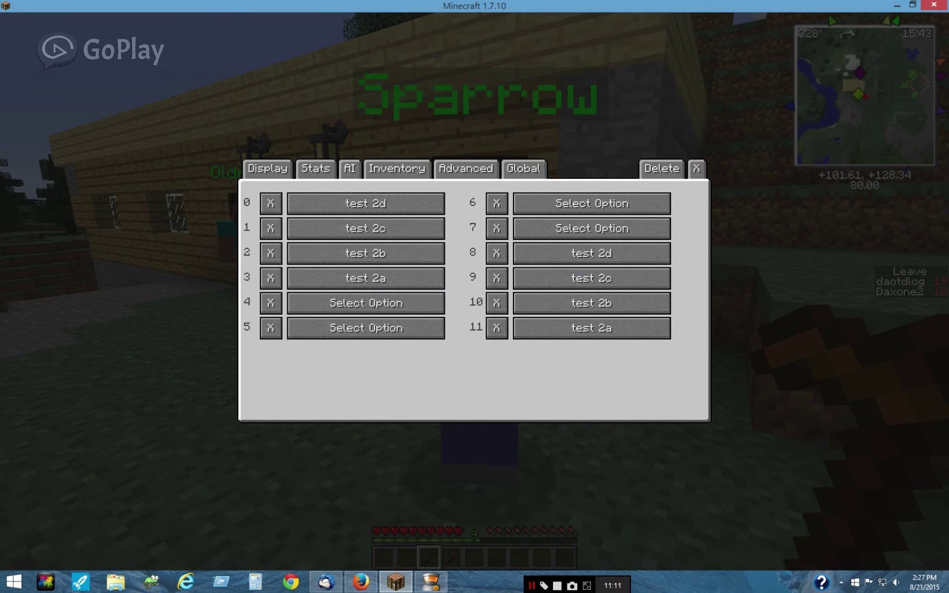
Clear the old test 2a–2d entries from slots 3, 2, 1 and 0
click(271, 278)
click(270, 253)
click(270, 228)
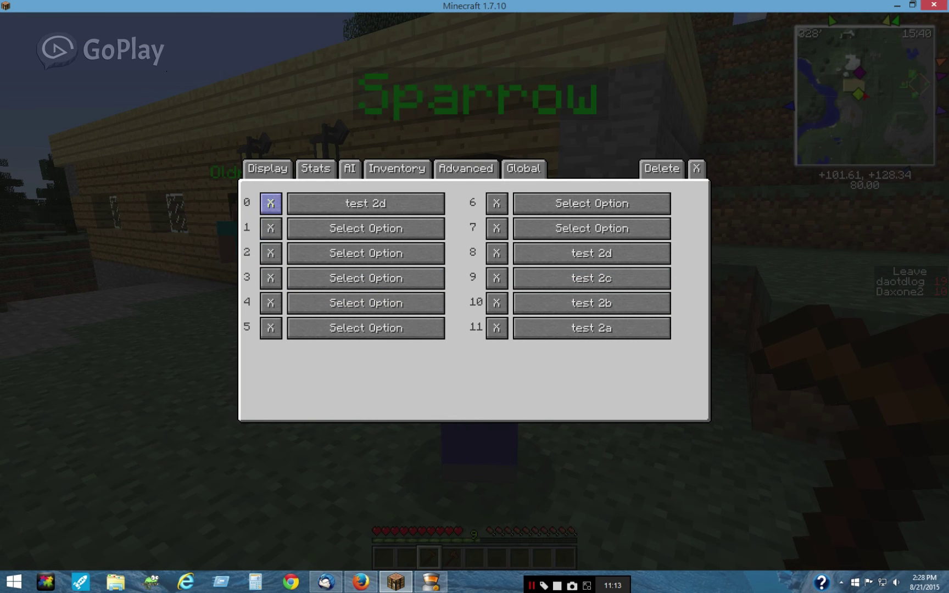
click(271, 203)
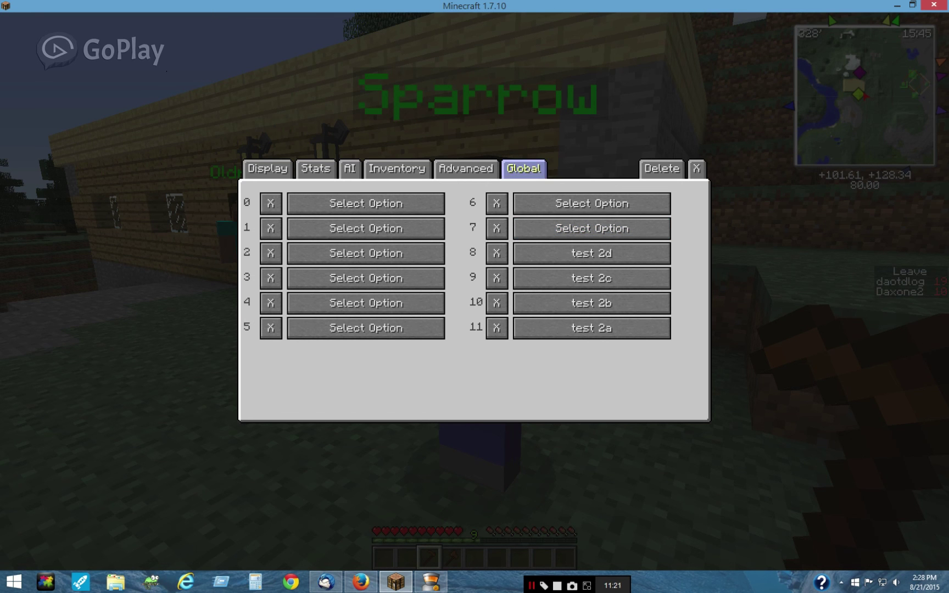
Add dialogs New and New_ to the global Test 1 category and open New (ID 137) for editing
click(523, 168)
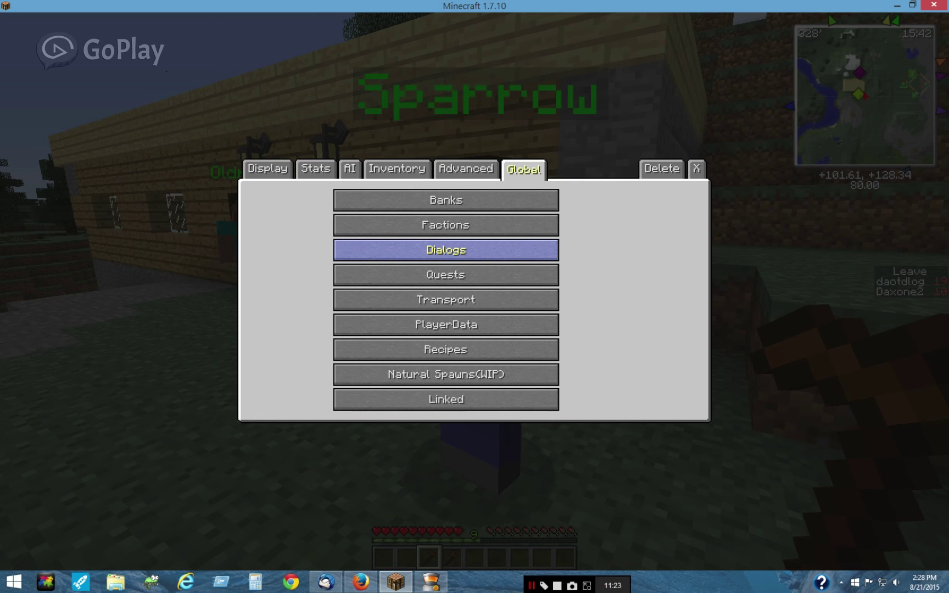
click(446, 250)
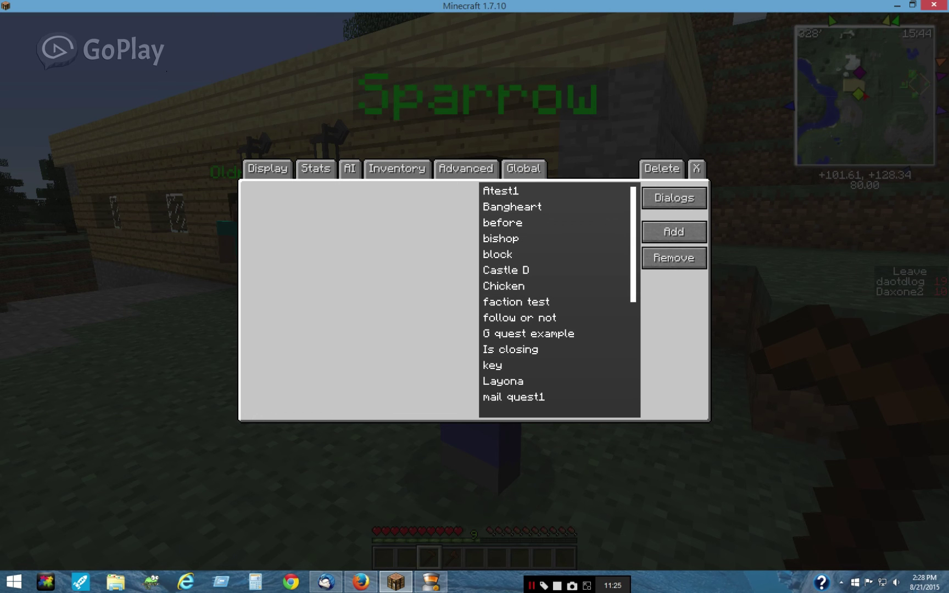
scroll(506, 335, down, 5)
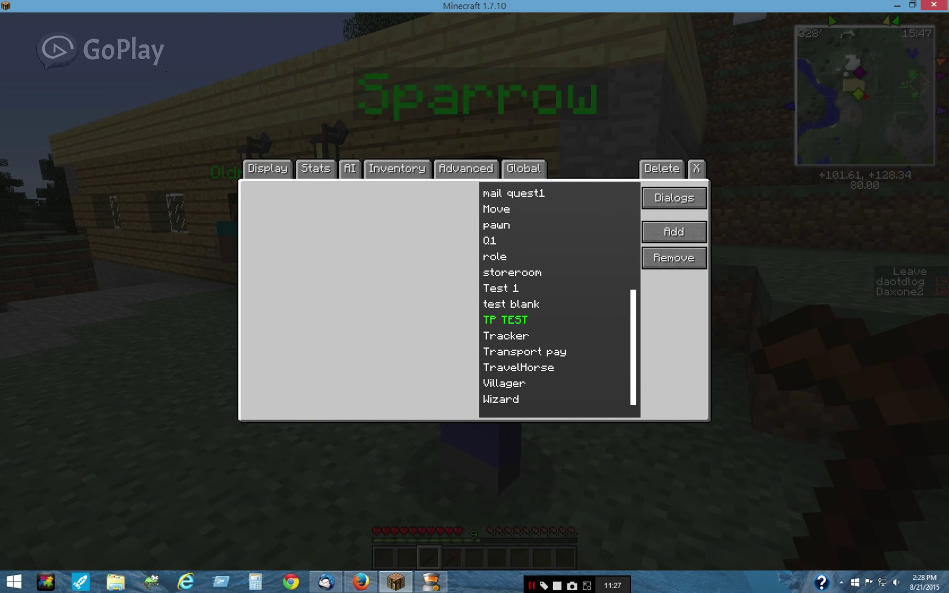
click(500, 288)
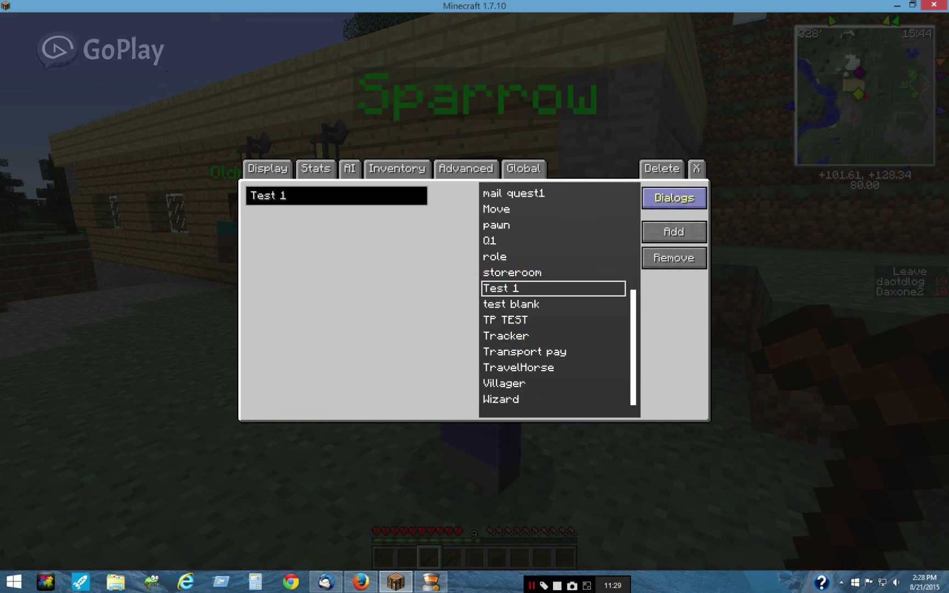
click(674, 198)
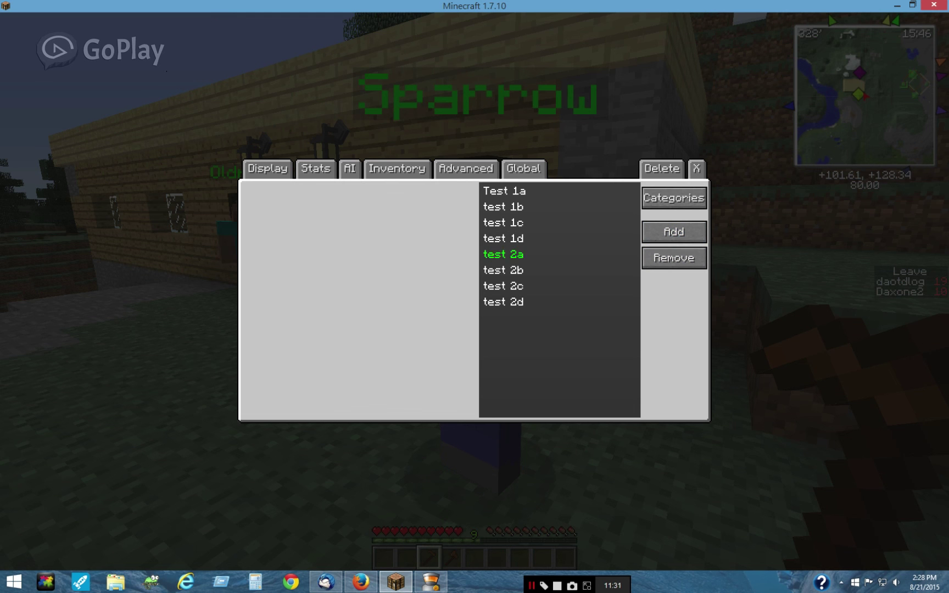
click(674, 231)
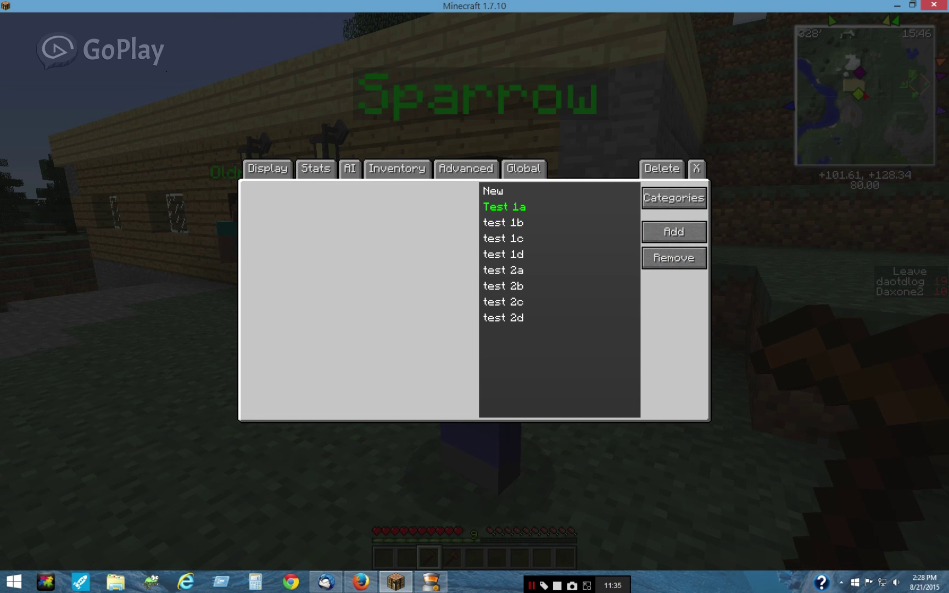
click(674, 231)
click(549, 192)
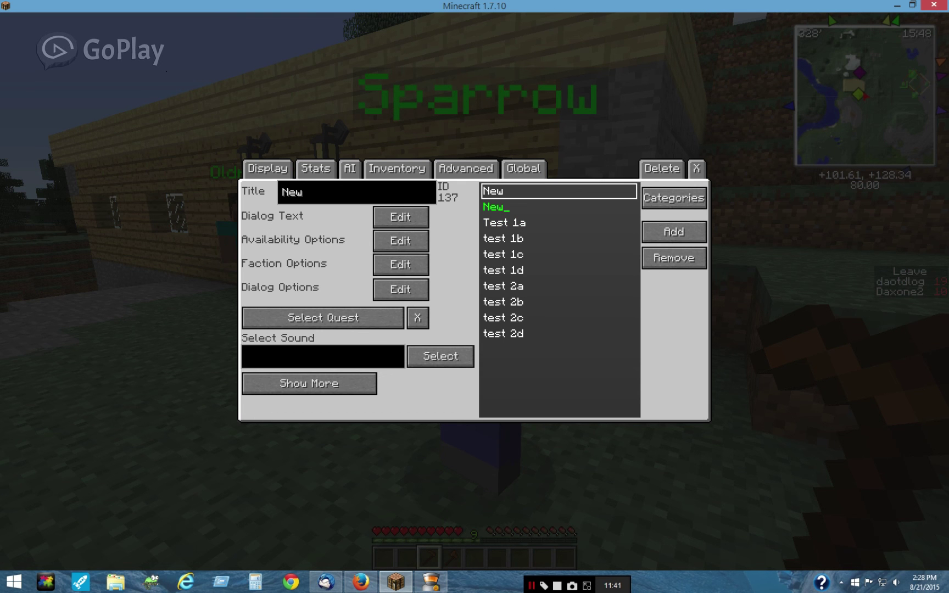
Rename the New dialog's title to test 1e
click(341, 193)
key(BackSpace)
key(BackSpace)
key(BackSpace)
text(test 1e)
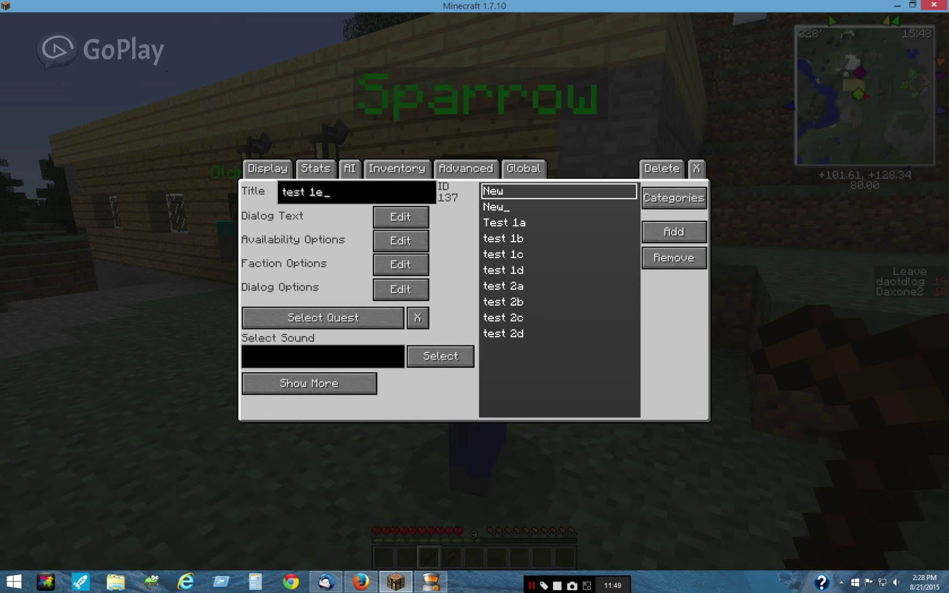
Select the New_ dialog and retitle it test 2e
click(497, 207)
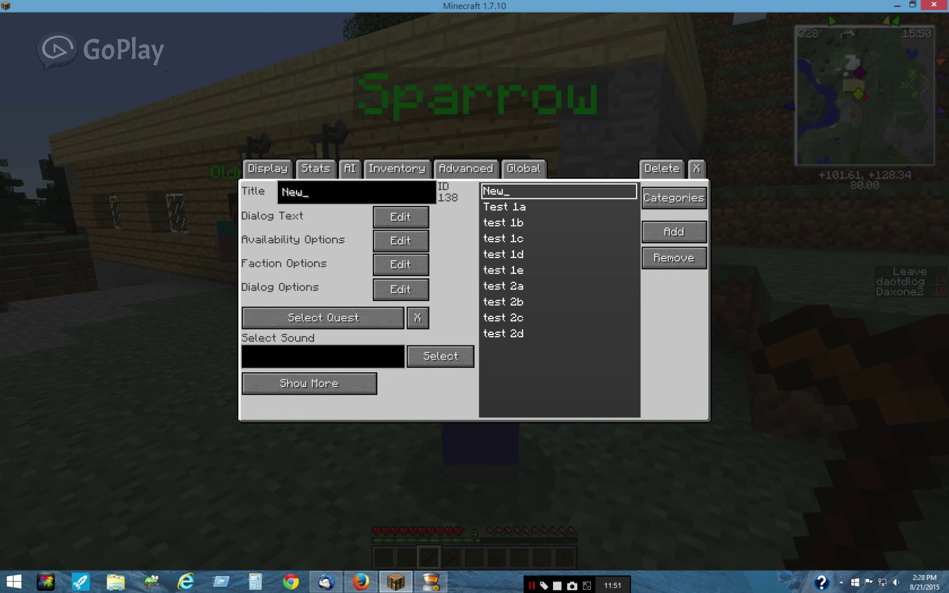
key(BackSpace)
key(BackSpace)
key(BackSpace)
text(test)
text( 1)
key(BackSpace)
text(2e)
Give dialog test 2e the text 'would you like quest 5'
click(400, 217)
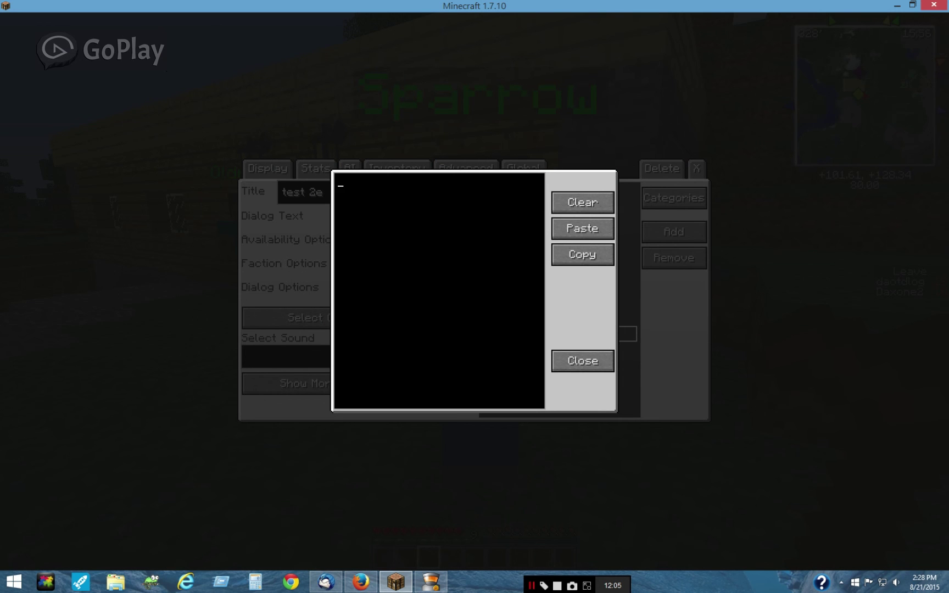
text(would you like quest)
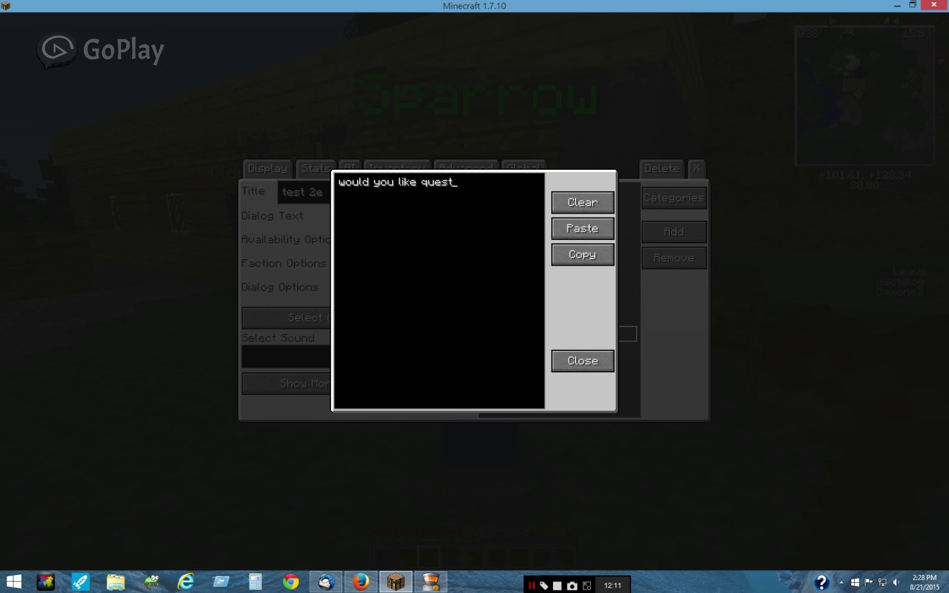
text( 5)
key(Escape)
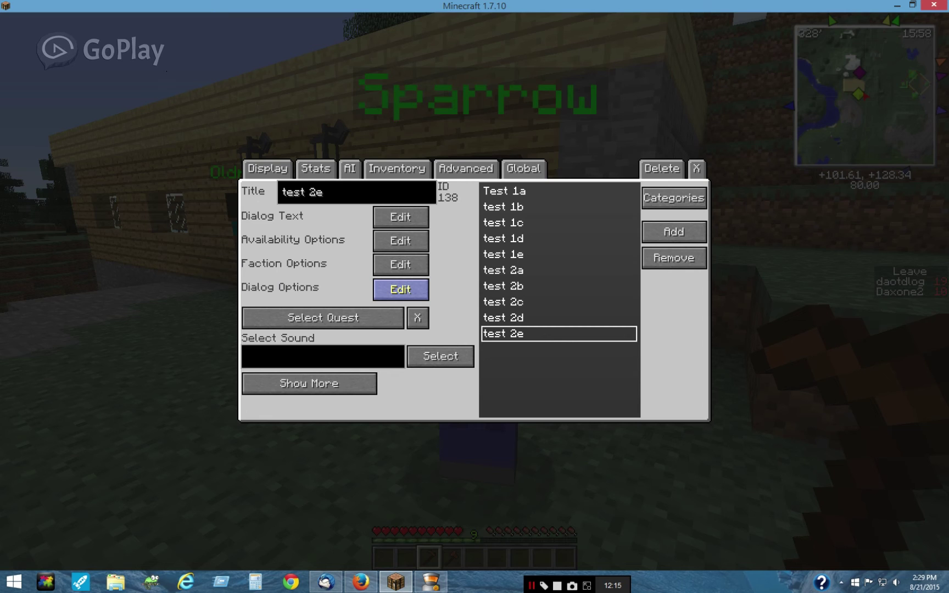
Rename test 2e's first option from Talk to yes and set its type to Dialog
click(400, 289)
click(377, 203)
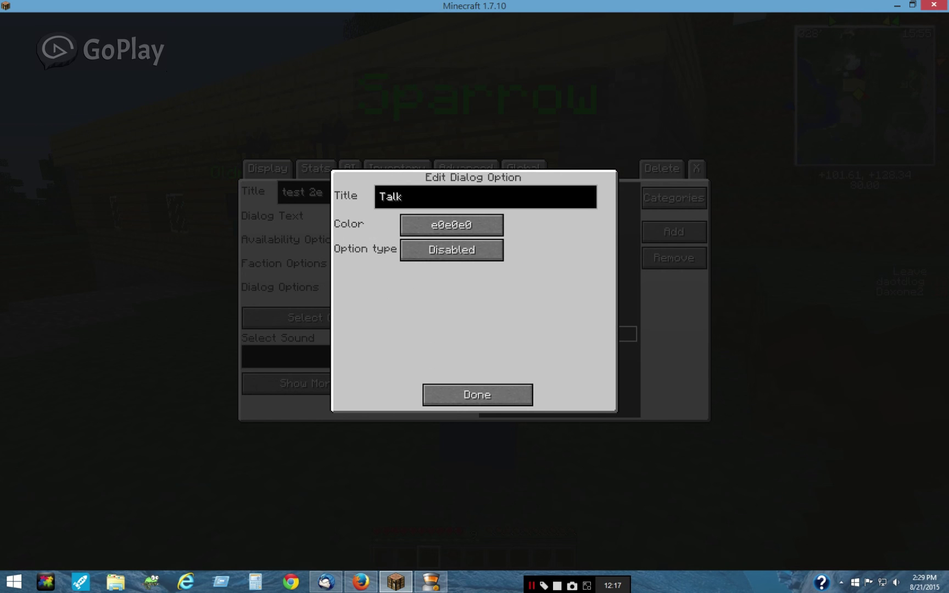
key(BackSpace)
key(BackSpace)
key(BackSpace)
key(BackSpace)
text(yes)
click(452, 250)
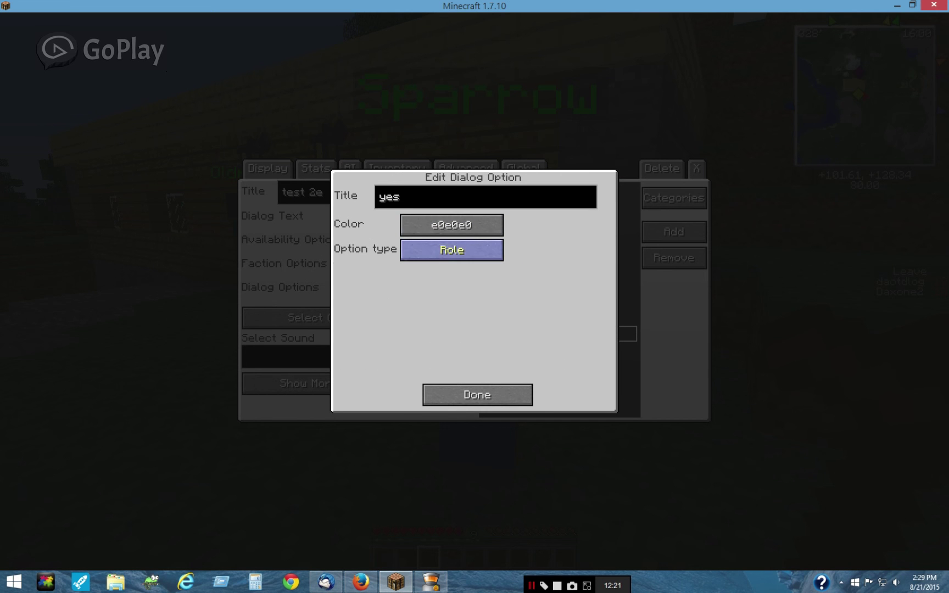
click(451, 250)
click(452, 250)
click(452, 250)
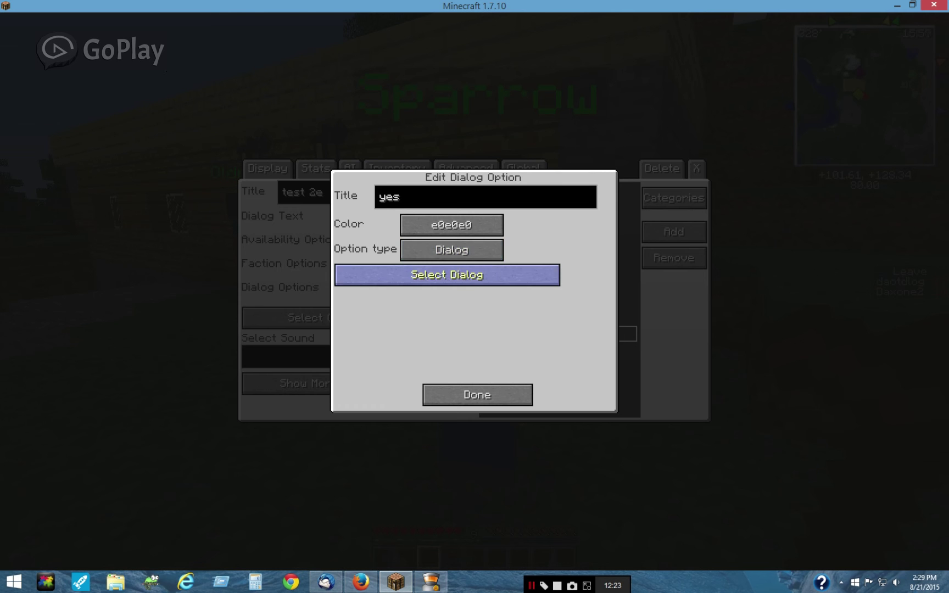
Point the yes option to dialog test 1e in the Test 1 category
click(452, 275)
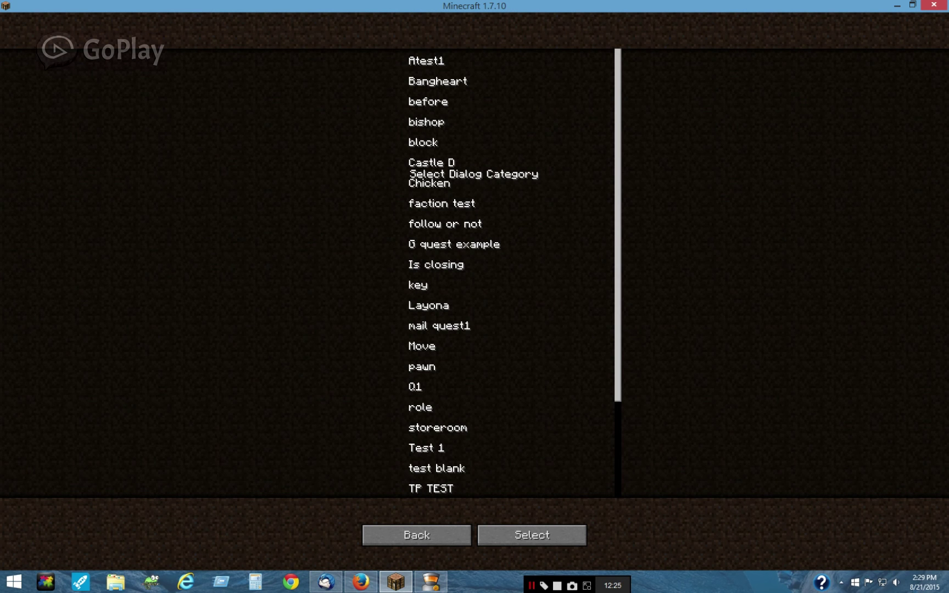
double_click(452, 449)
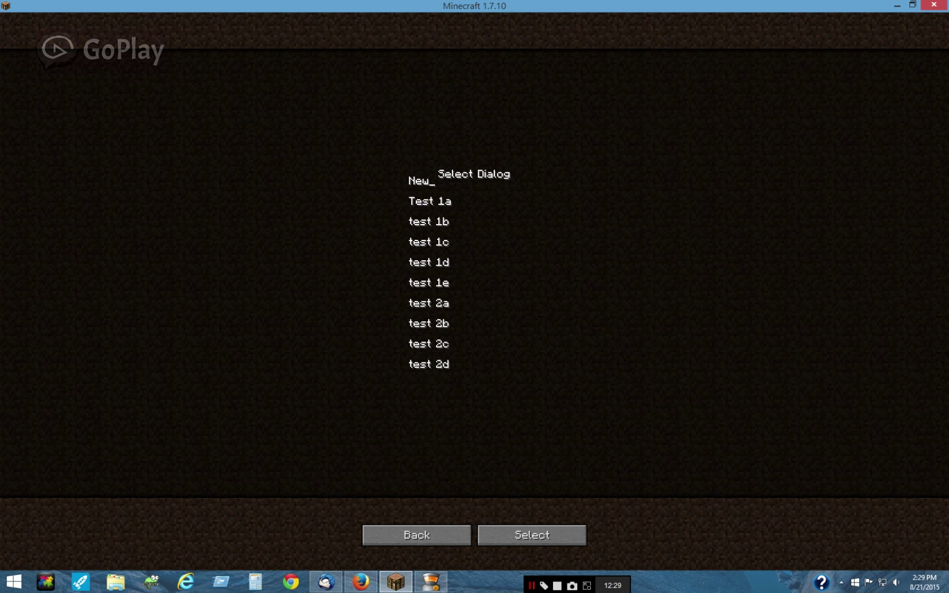
click(429, 283)
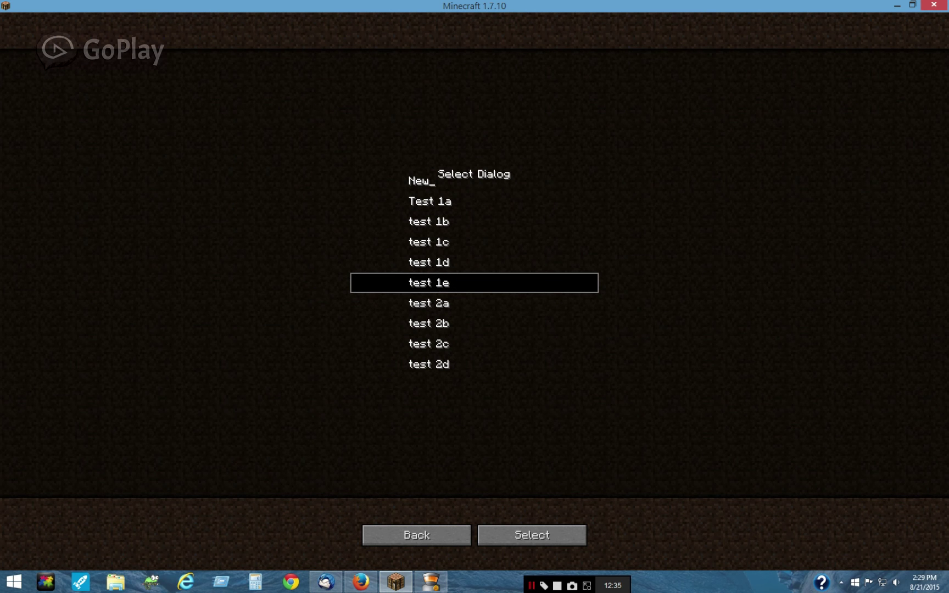
click(532, 535)
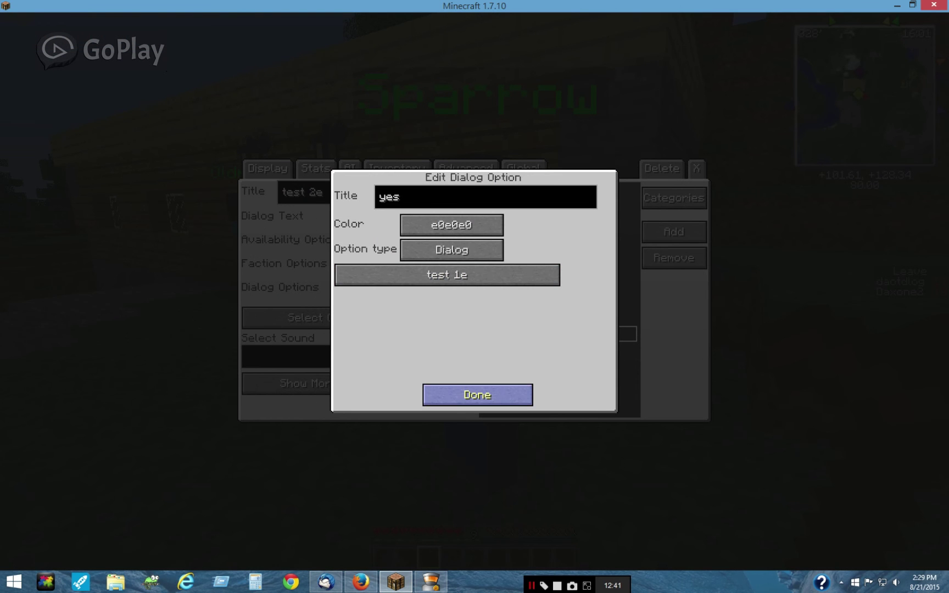
click(478, 395)
click(476, 398)
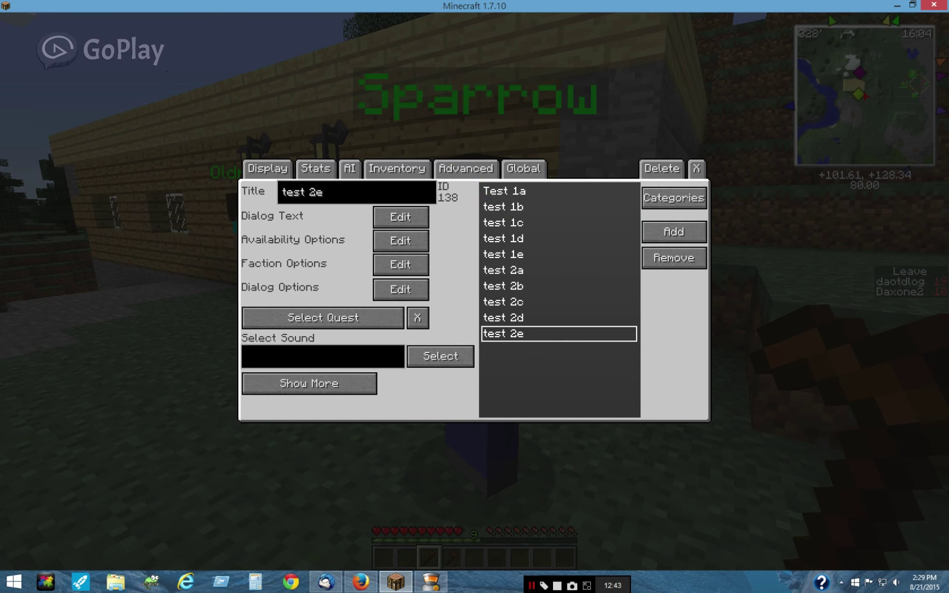
Select dialog test 1e and write 'find stone' as its dialog text
click(503, 255)
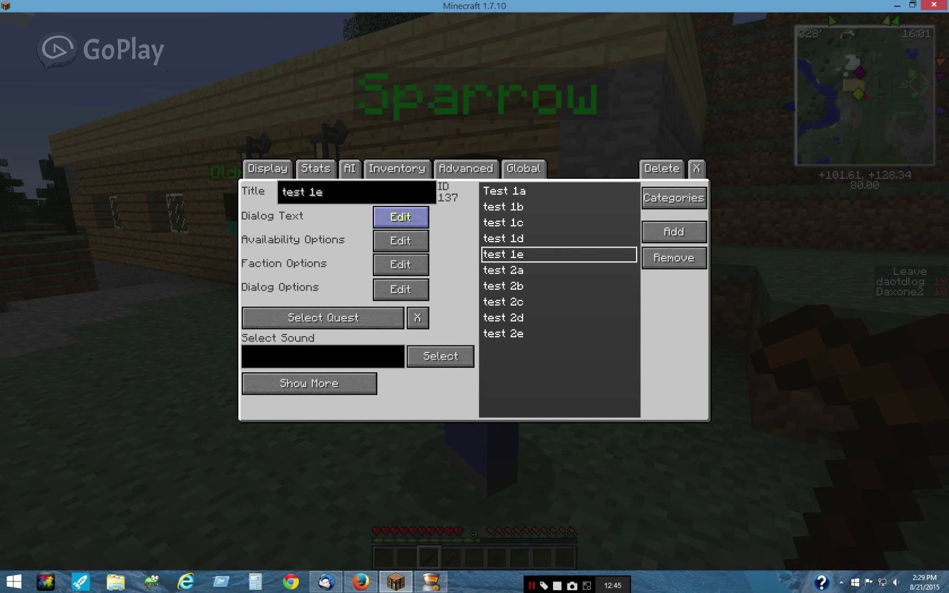
click(400, 216)
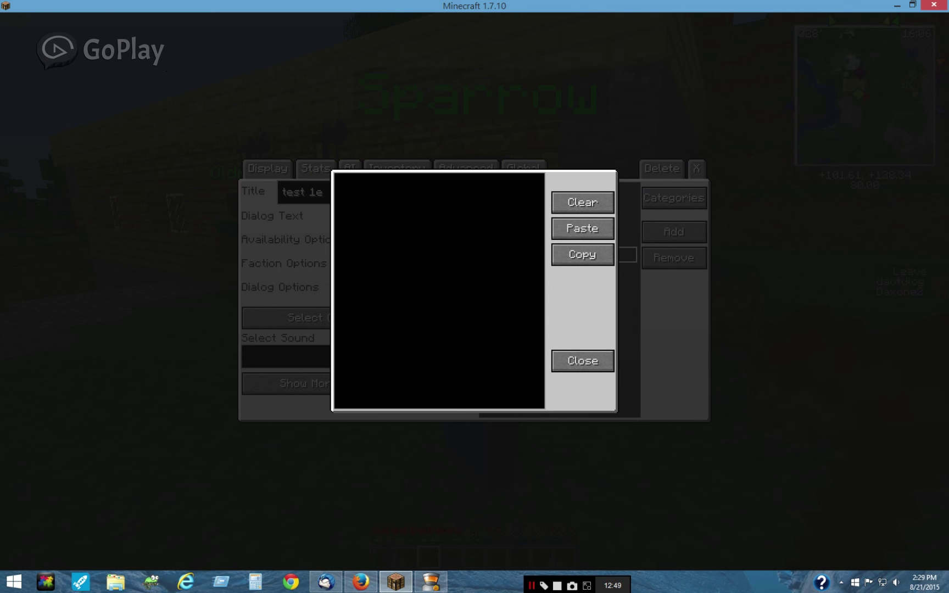
text(stone)
click(339, 183)
text(fine)
key(BackSpace)
text(d)
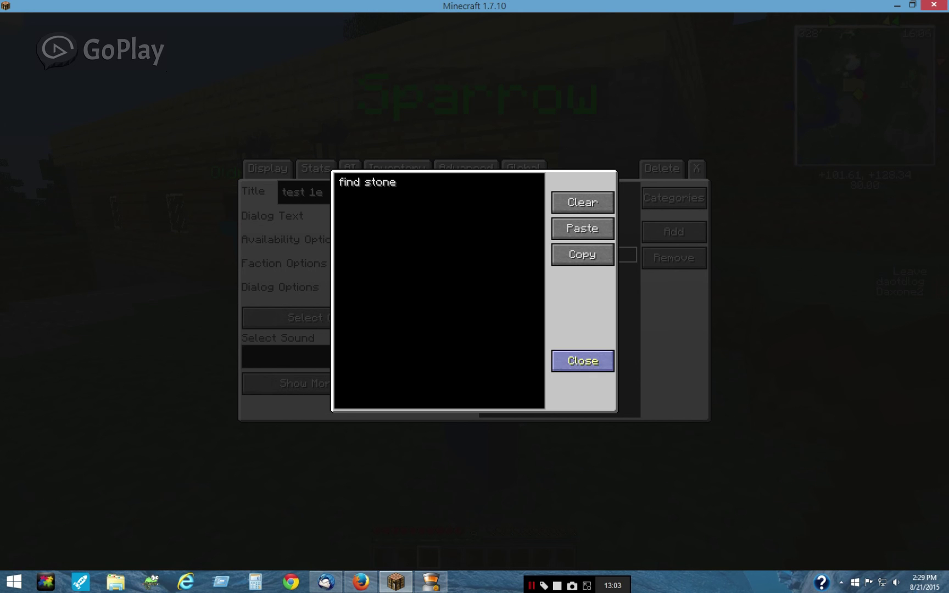
click(582, 361)
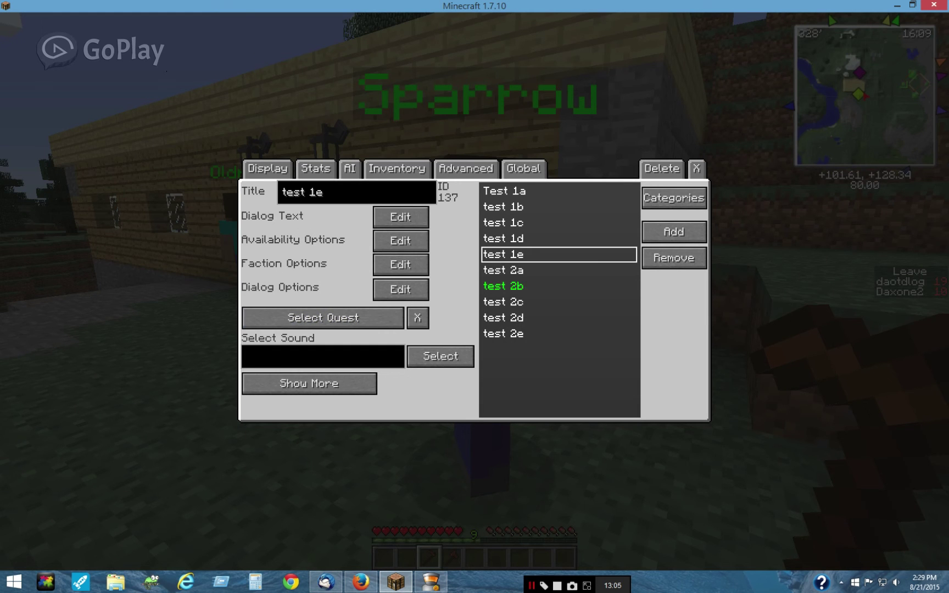
click(524, 169)
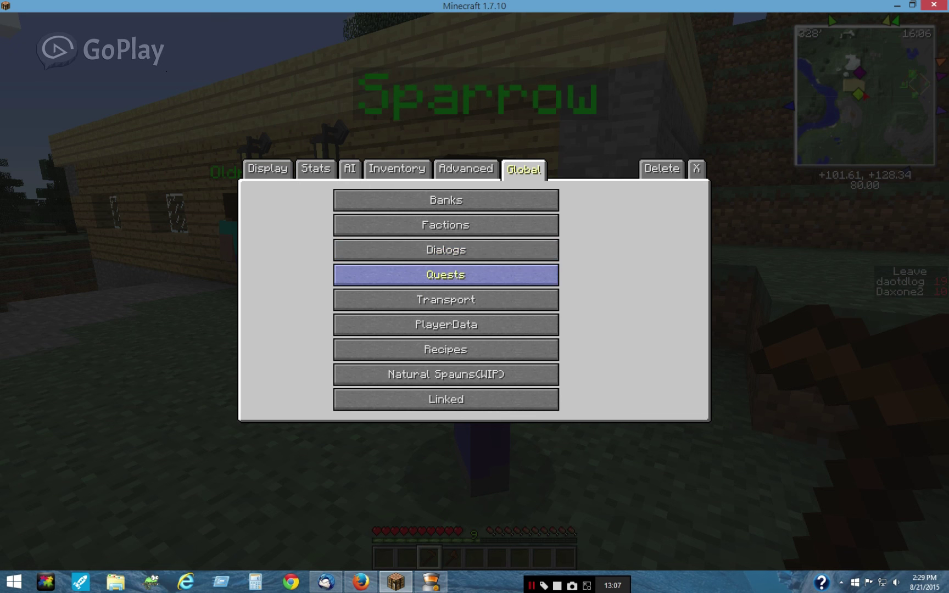
Select quest New in the test category and retitle it New 5
click(445, 275)
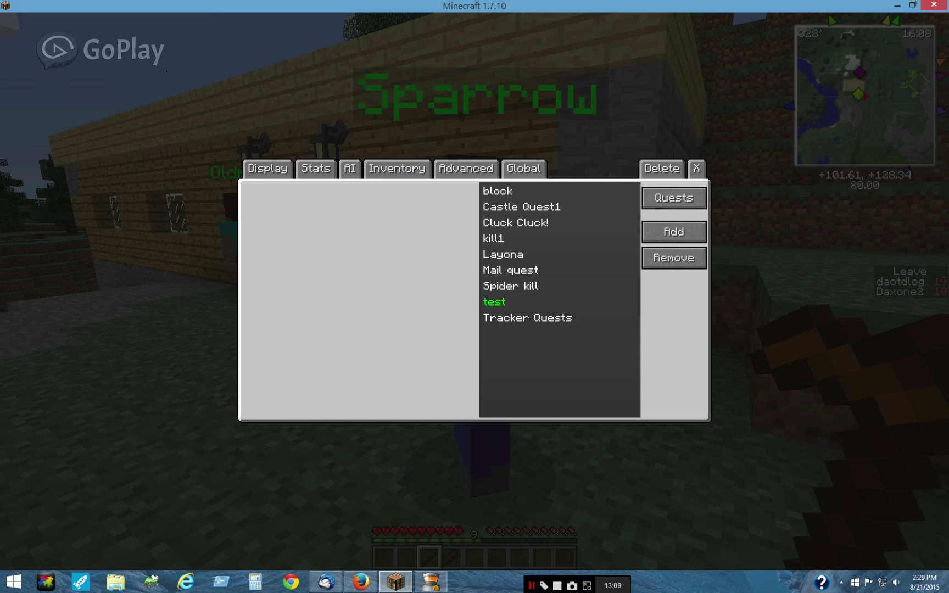
click(494, 301)
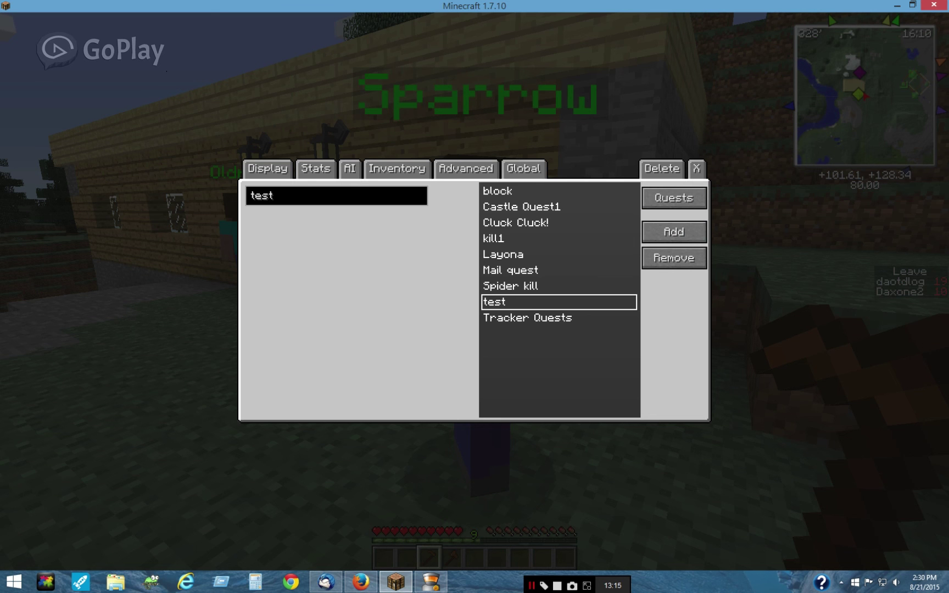
click(674, 198)
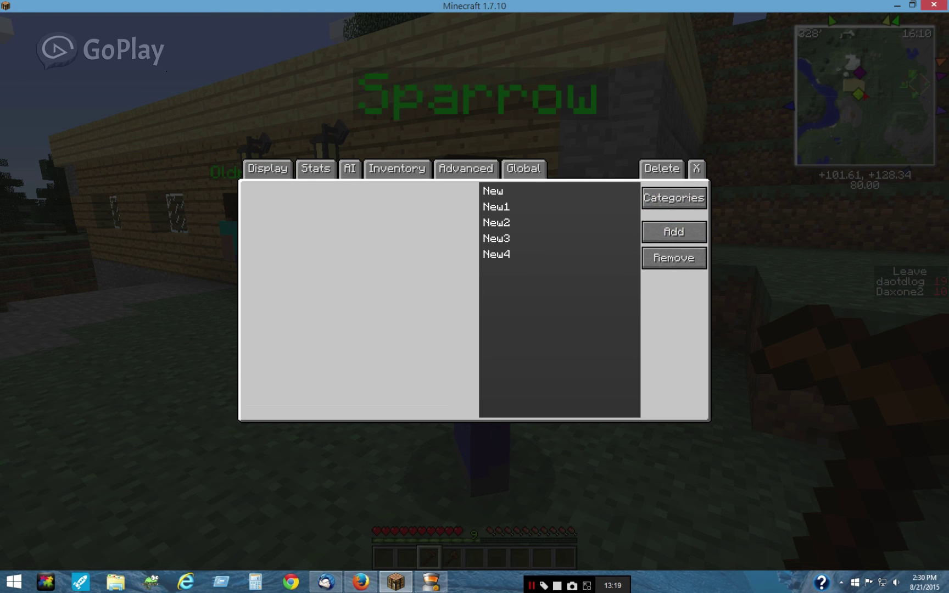
click(492, 191)
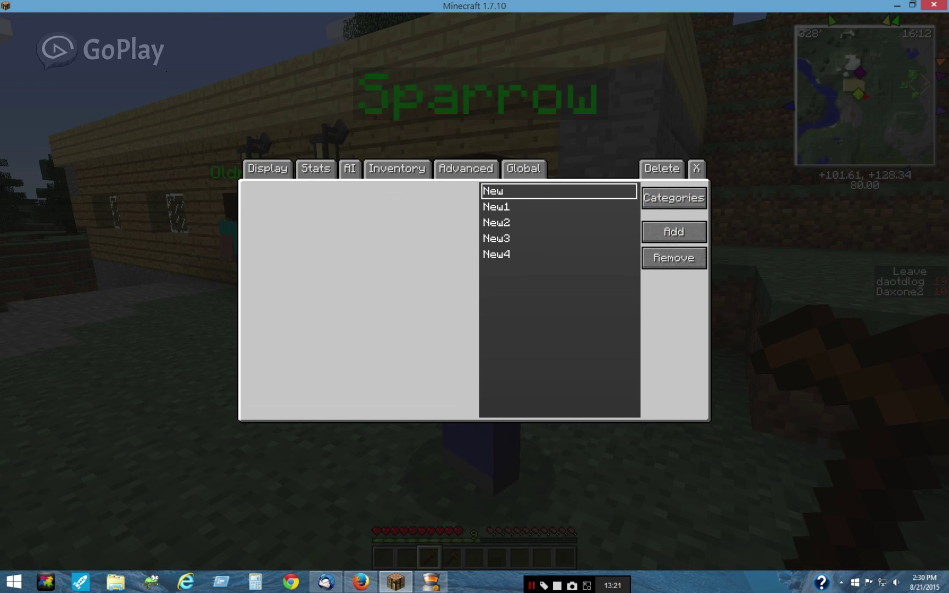
click(379, 192)
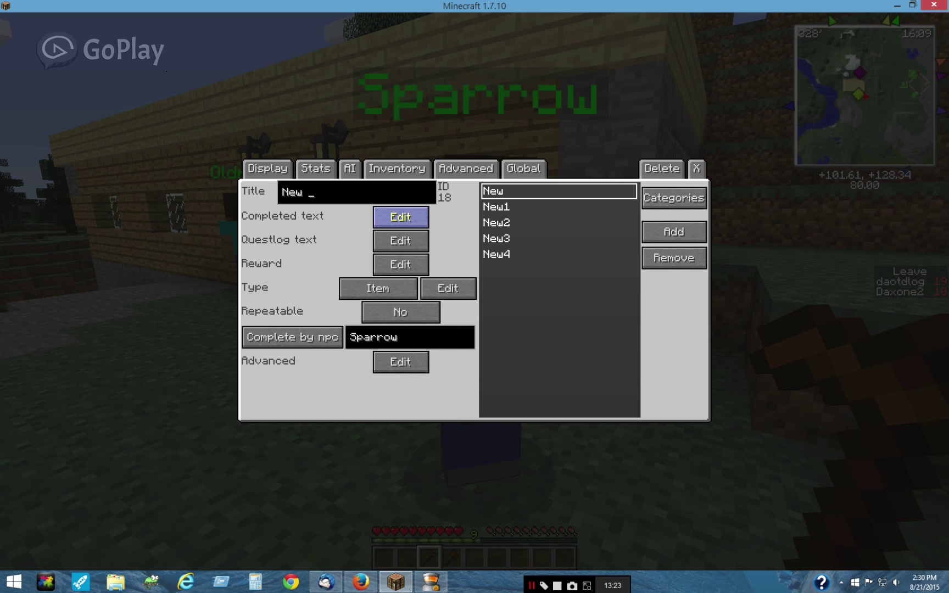
text(5)
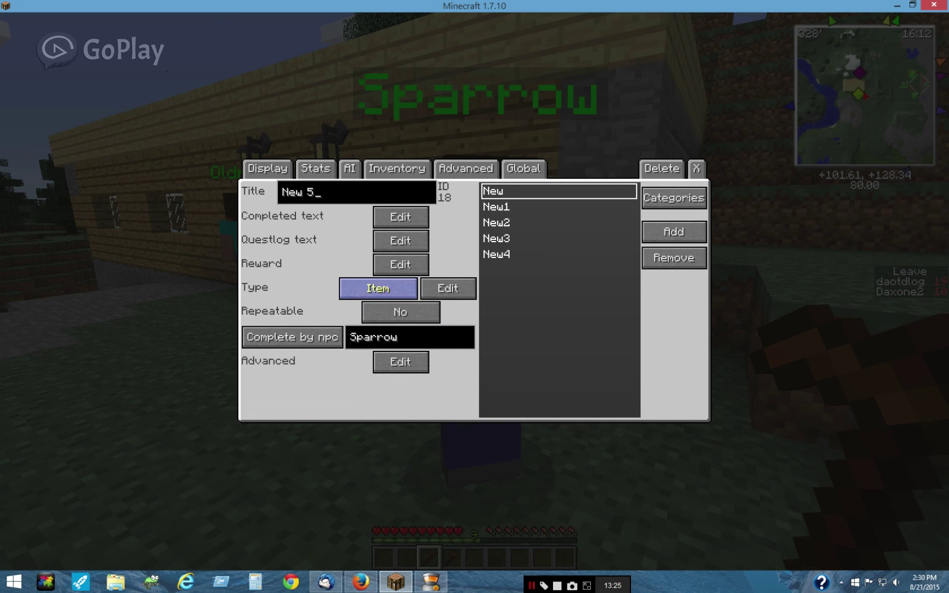
Make New 5 an Item quest that requires Stone
click(378, 288)
click(378, 289)
click(378, 288)
click(378, 288)
click(377, 288)
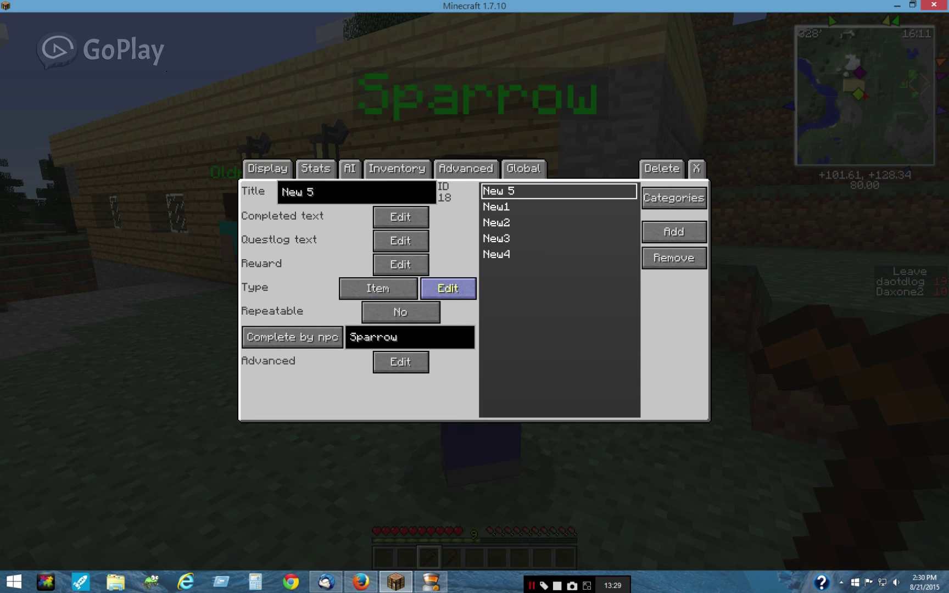
click(448, 289)
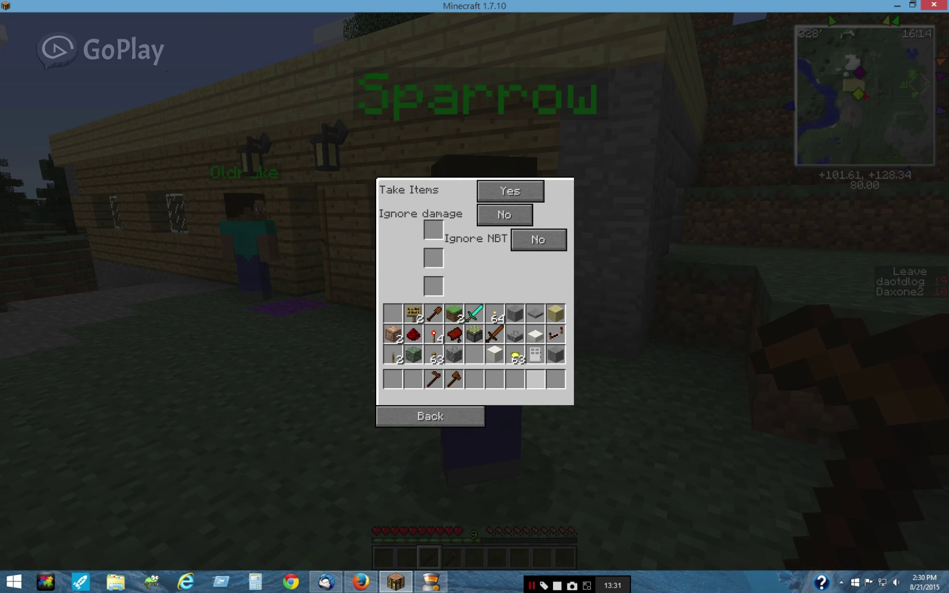
click(557, 353)
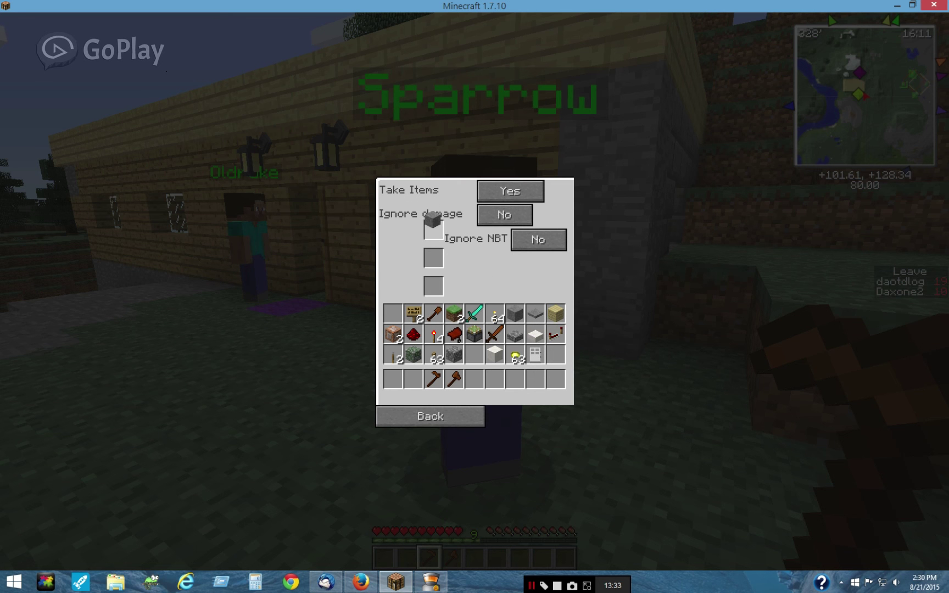
click(433, 230)
click(430, 417)
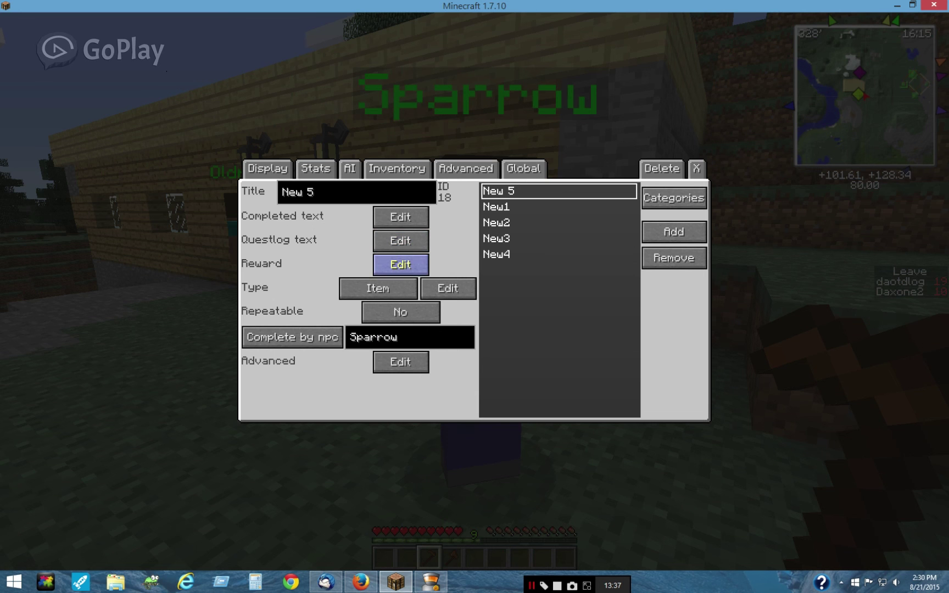
Set the quest's experience reward to 20
click(448, 288)
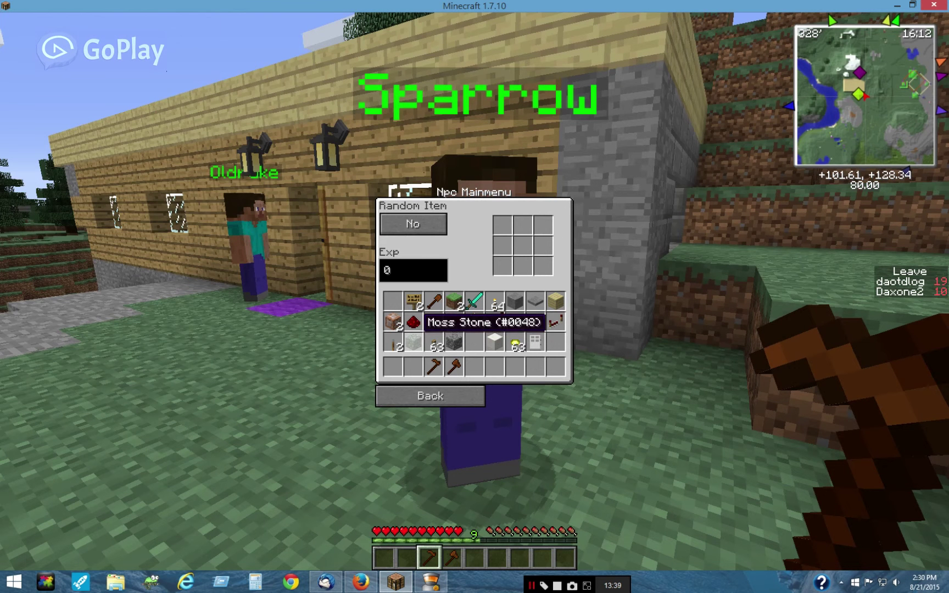
key(BackSpace)
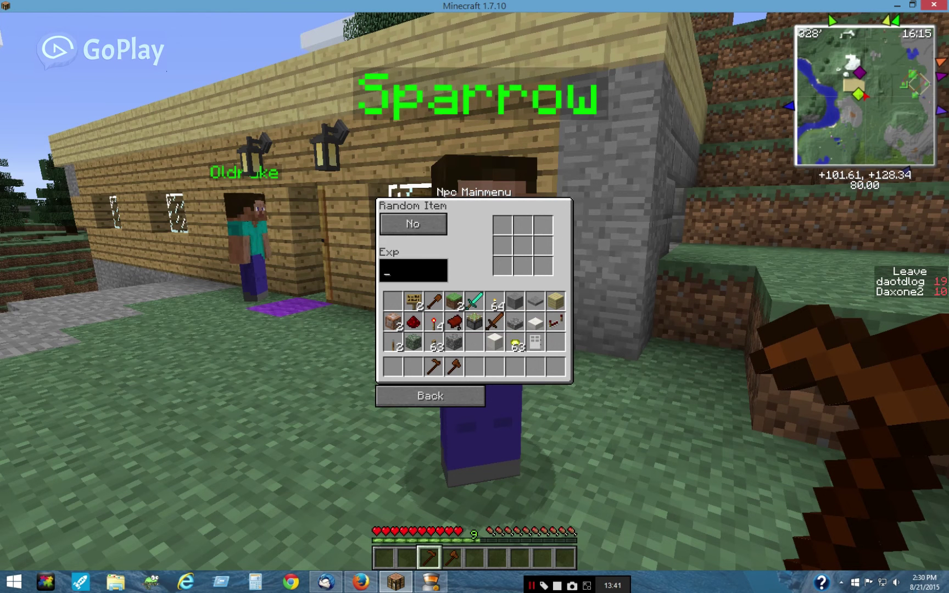
text(20)
click(430, 395)
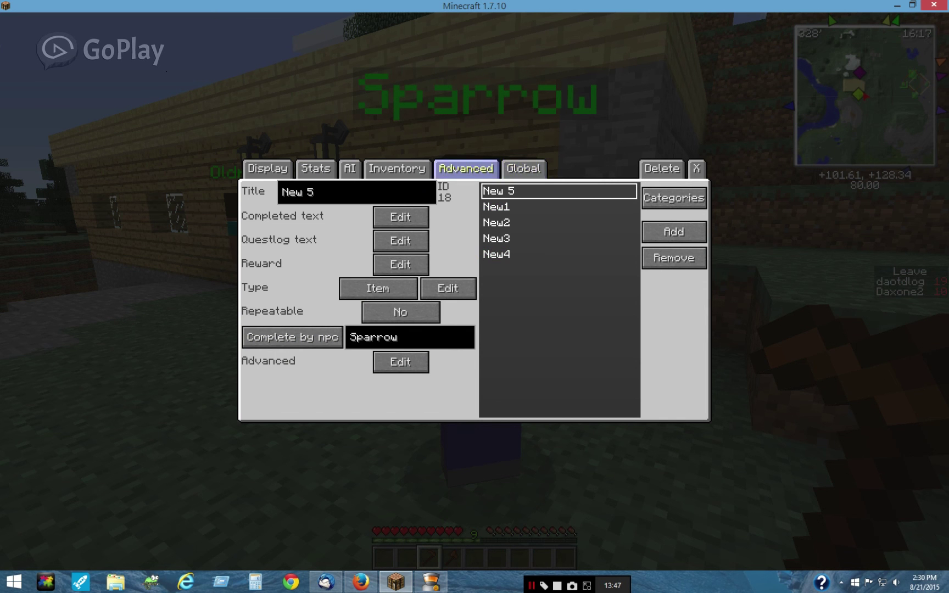
click(524, 168)
Open dialog test 1e from the Test 1 dialog category
click(446, 250)
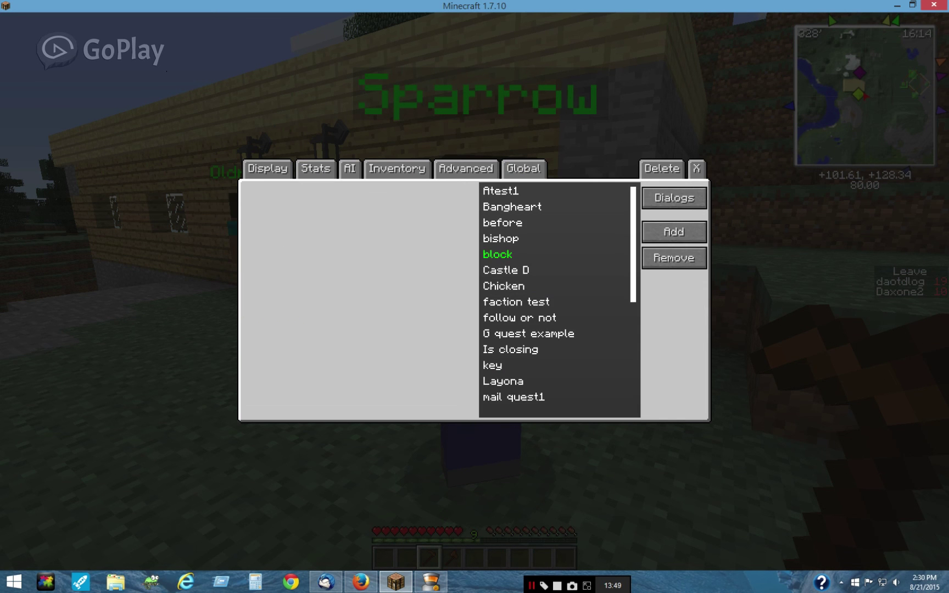
click(504, 285)
scroll(503, 300, down, 5)
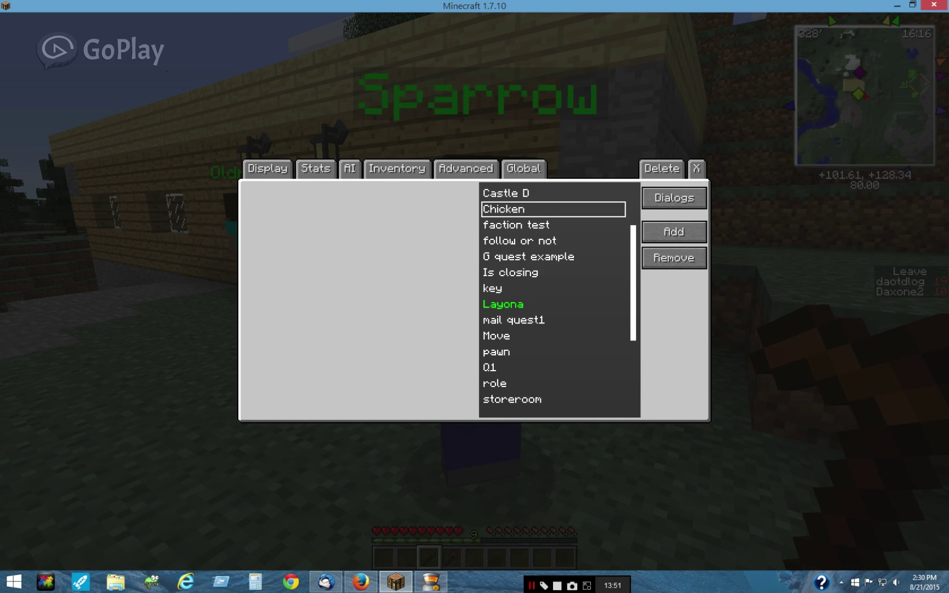
click(501, 302)
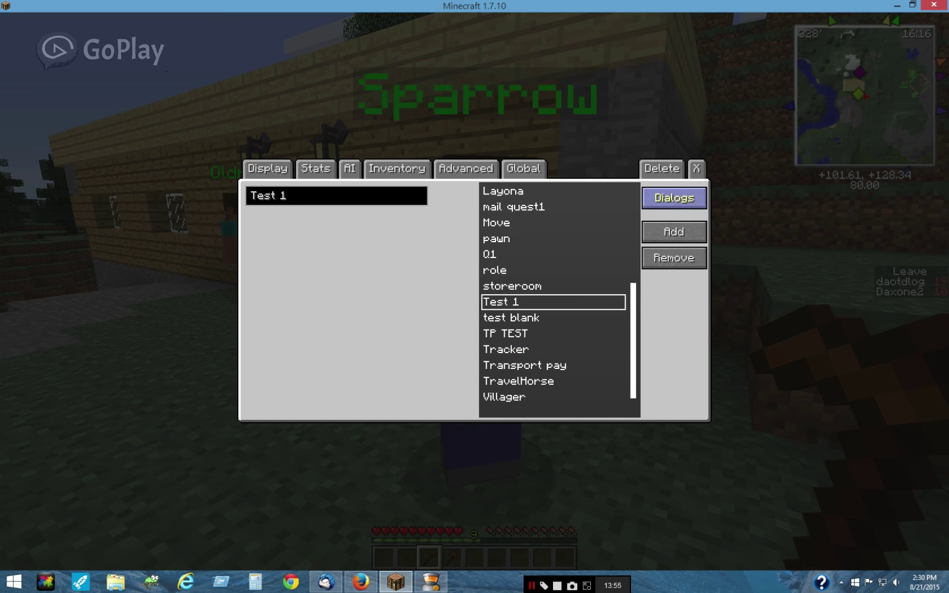
click(674, 198)
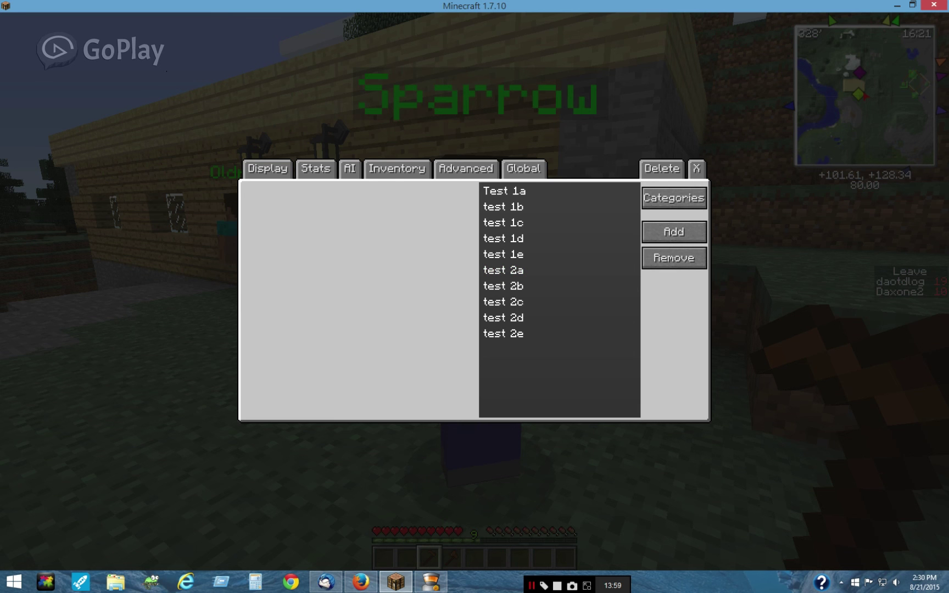
click(504, 254)
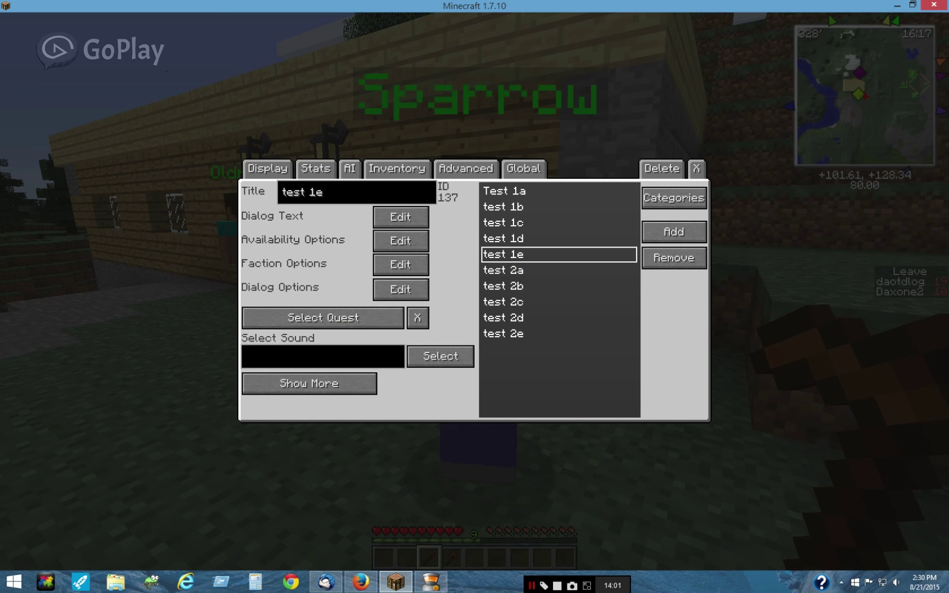
Attach quest New 5 from the test category to dialog test 1e
click(323, 318)
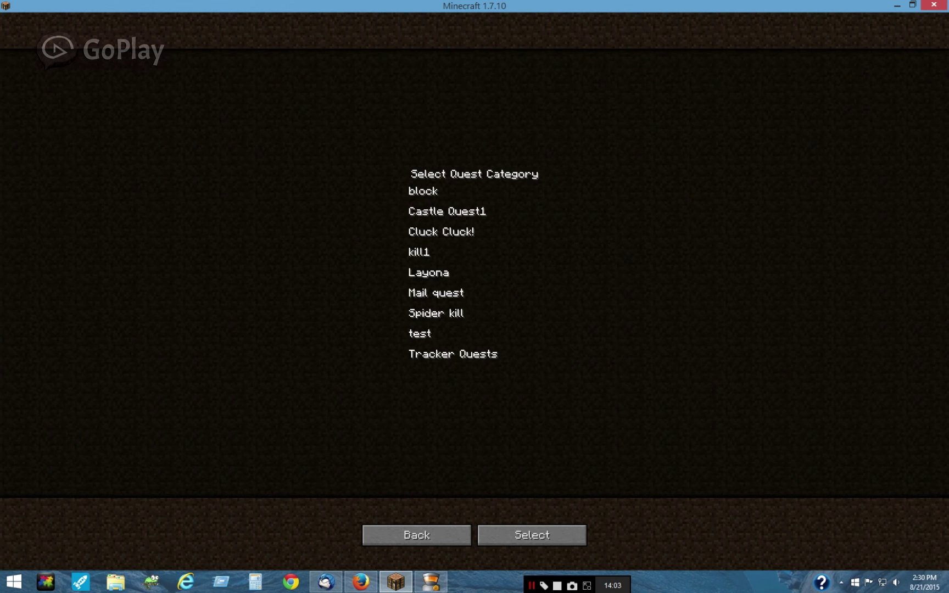
double_click(434, 334)
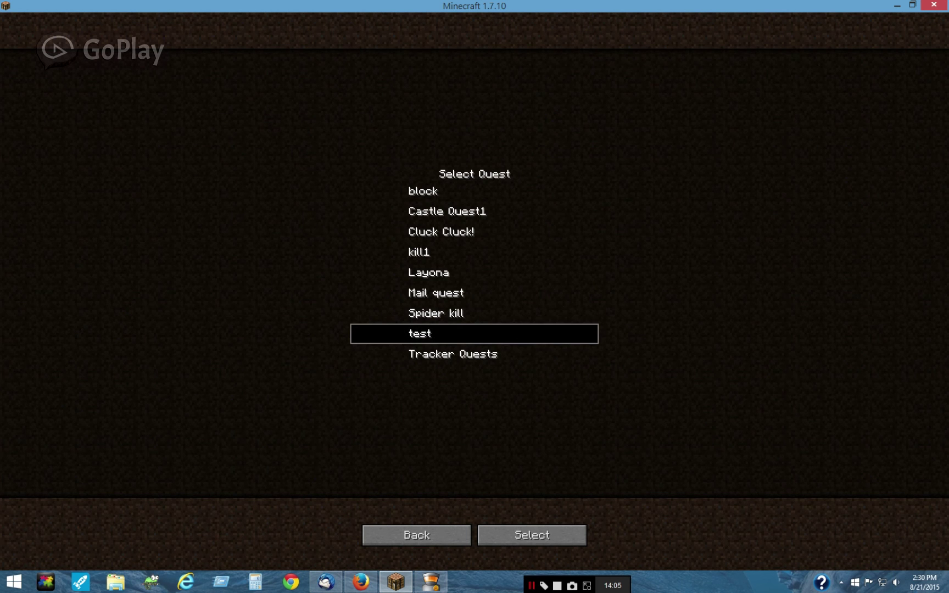
click(425, 232)
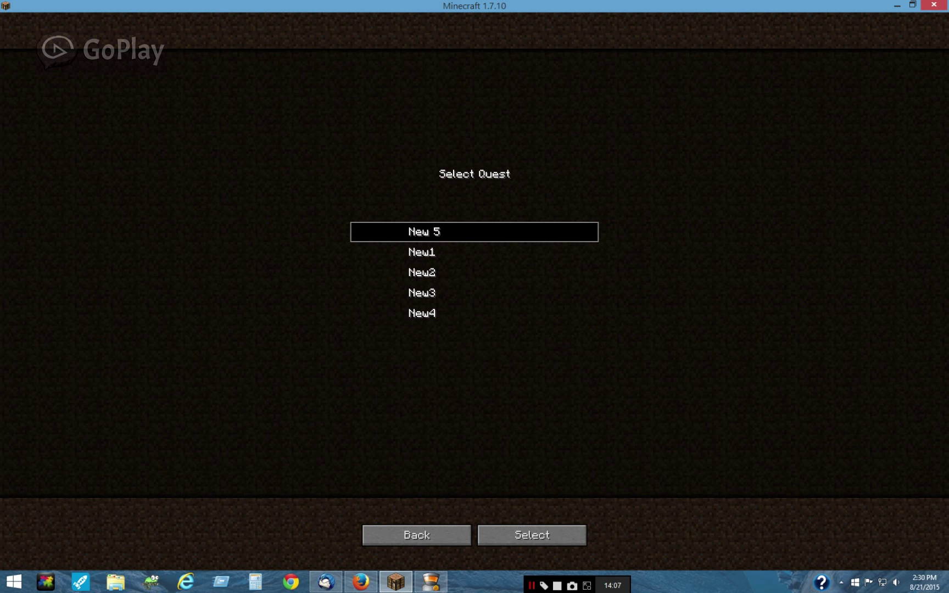
click(532, 535)
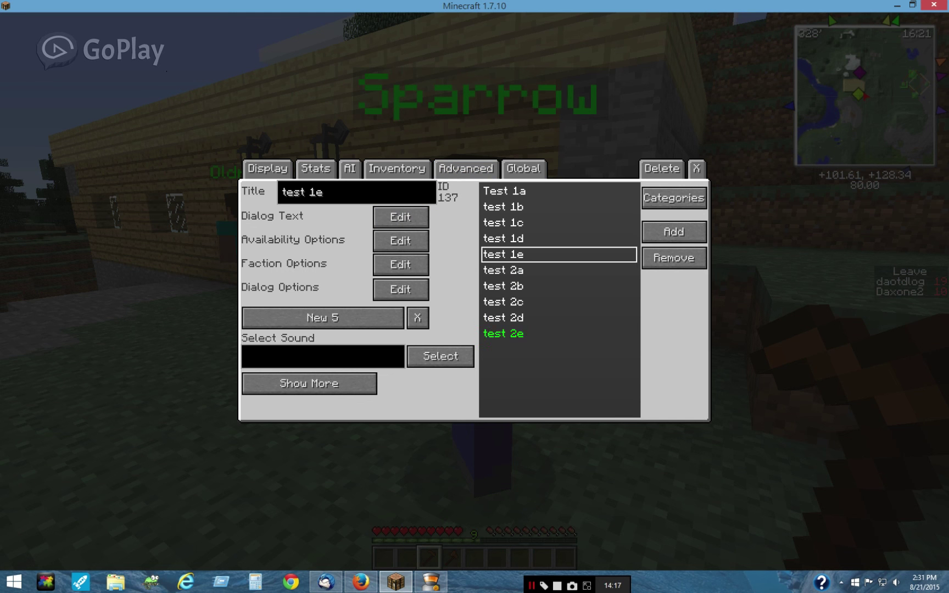
click(503, 334)
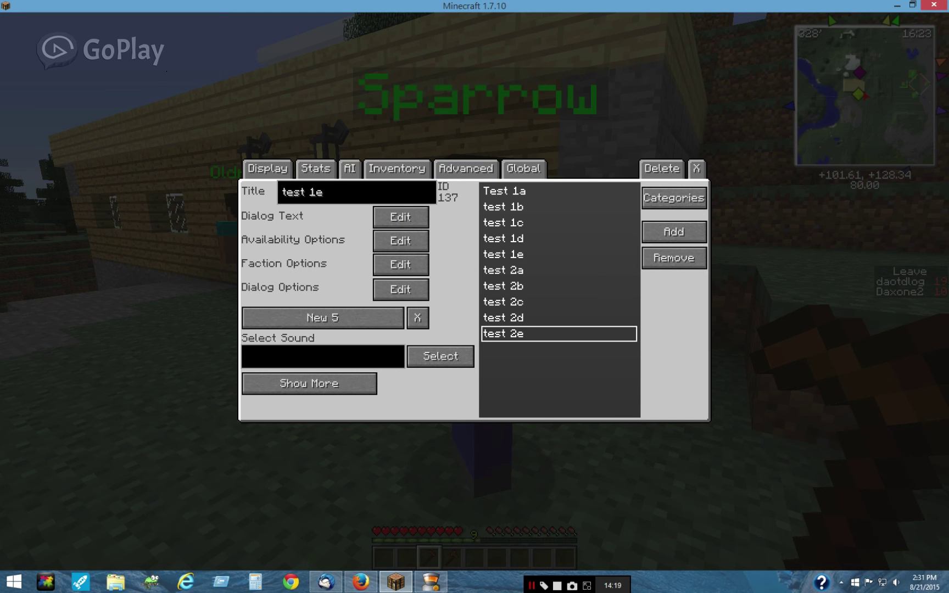
Try dialog-based availability conditions on test 2e (test 2d), then back out of them
click(400, 240)
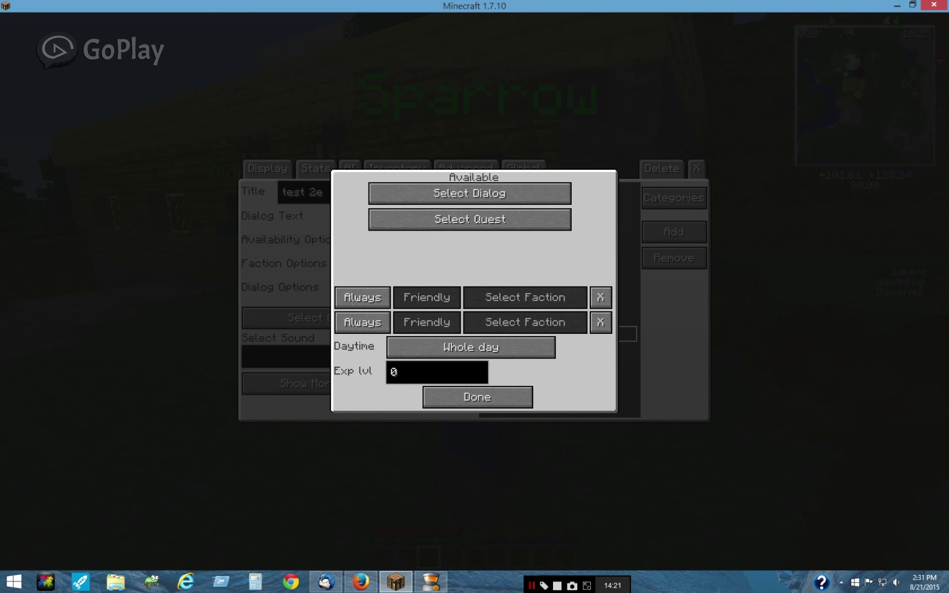
click(469, 193)
click(362, 193)
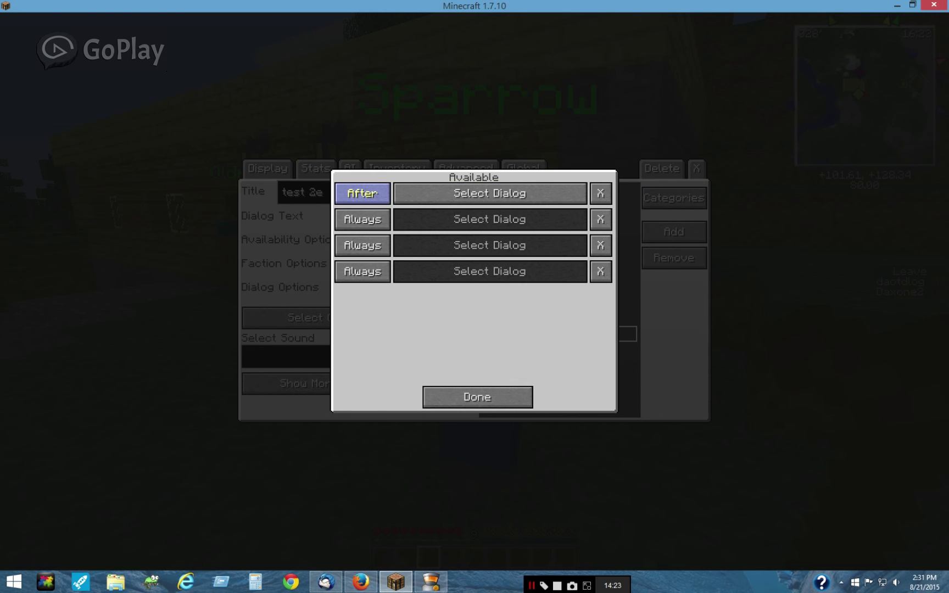
click(489, 193)
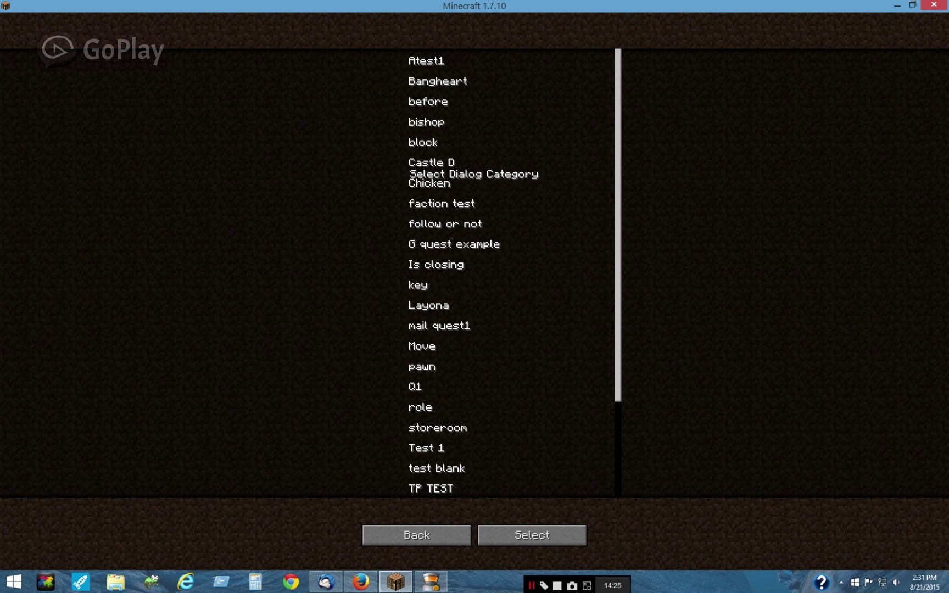
click(427, 448)
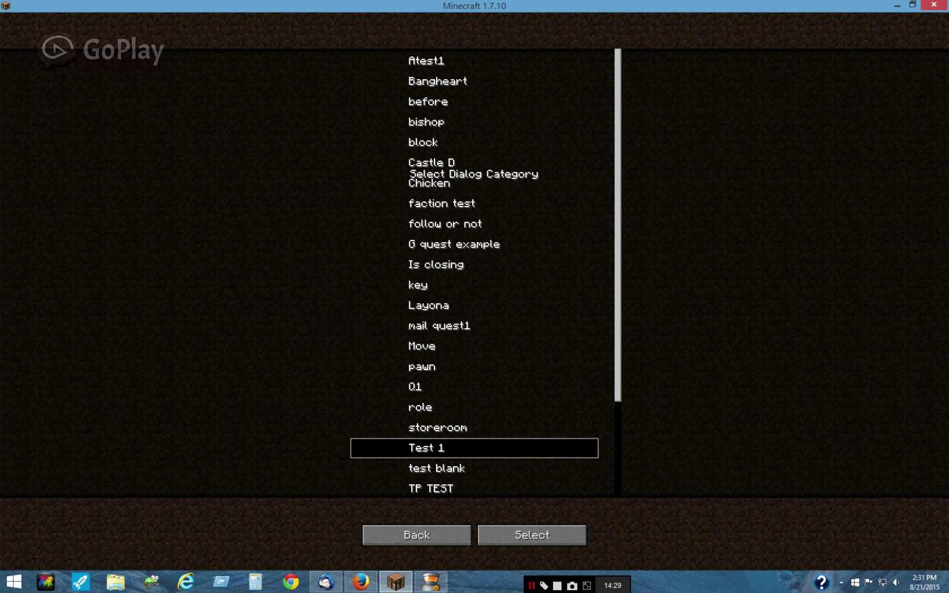
double_click(427, 448)
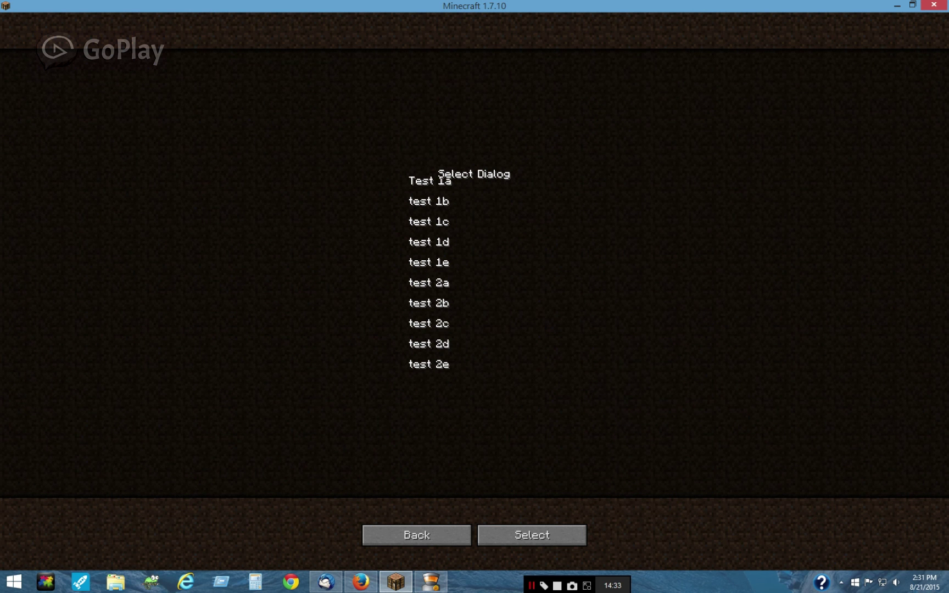
click(429, 344)
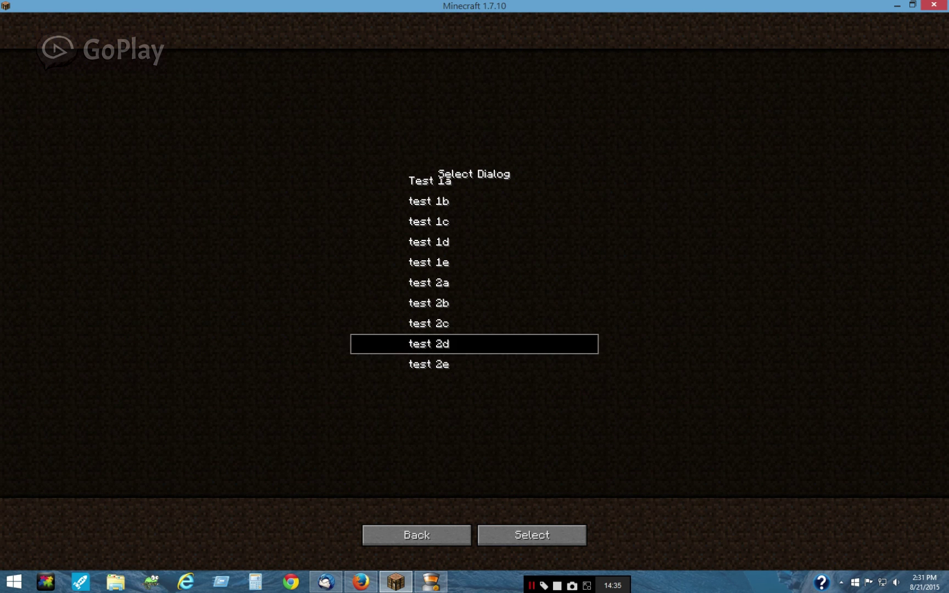
click(532, 535)
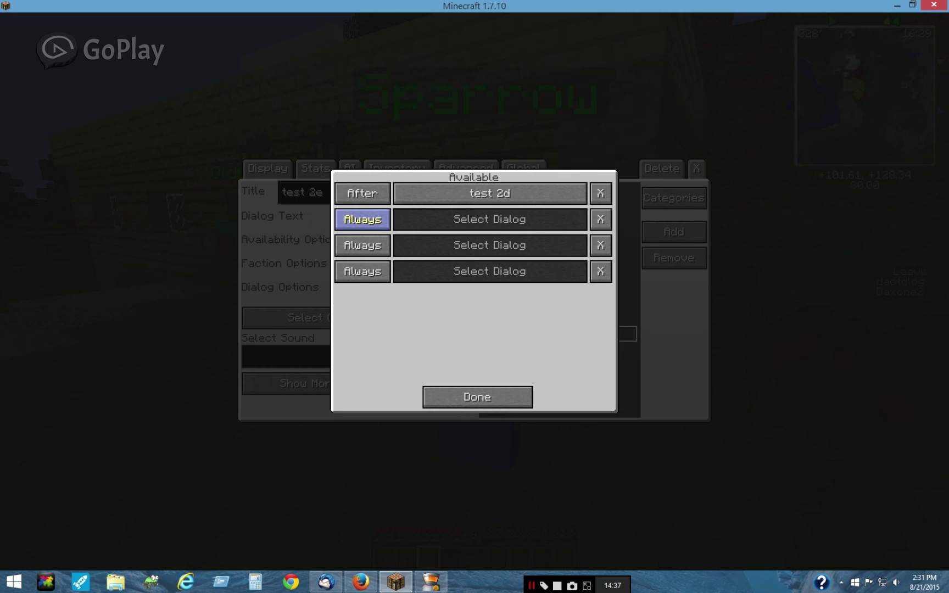
click(363, 219)
click(489, 219)
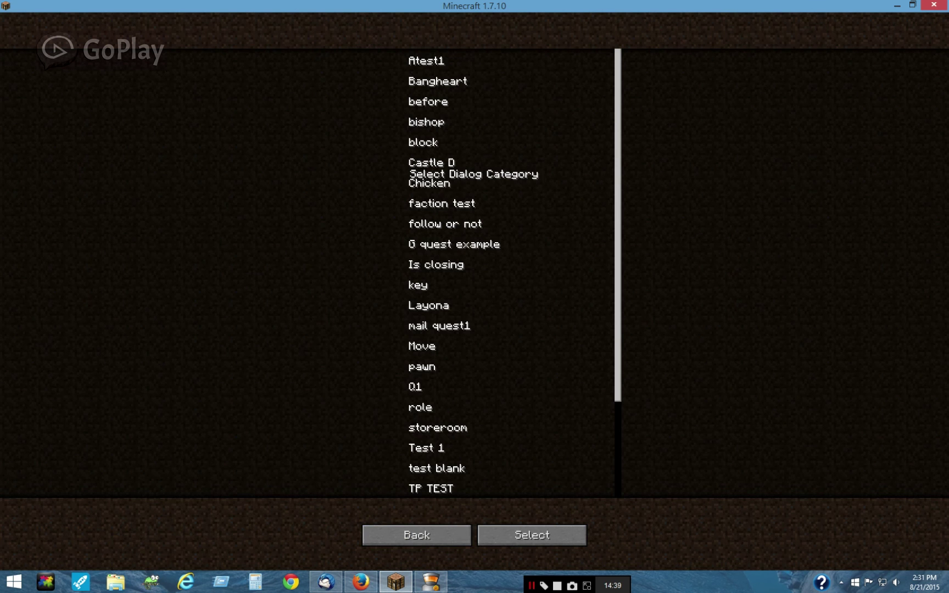
click(416, 535)
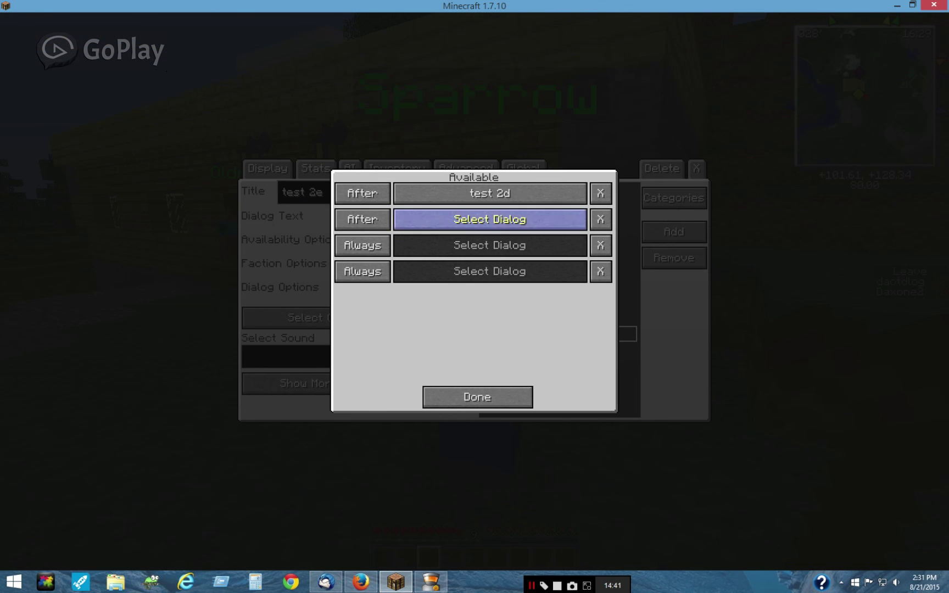
click(362, 219)
click(362, 219)
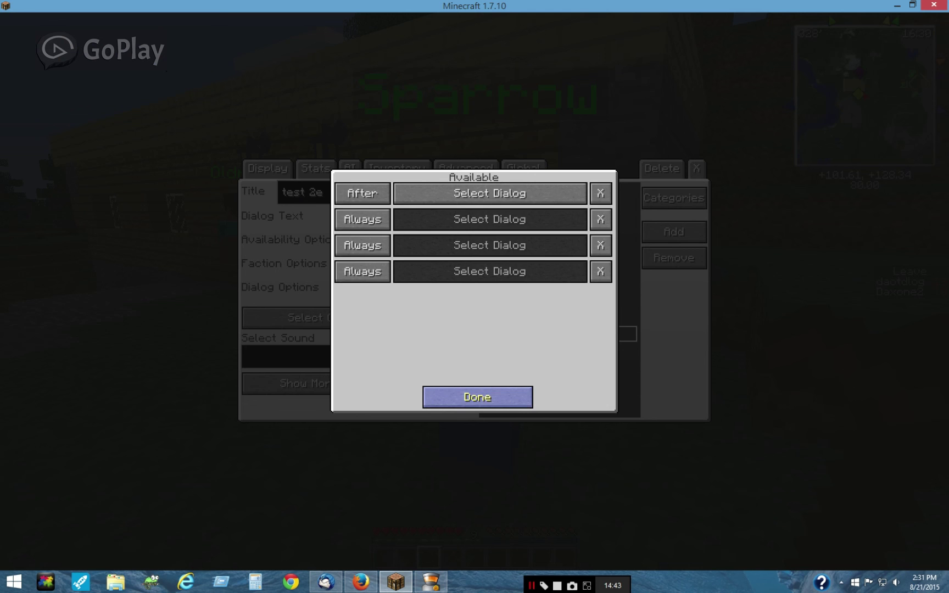
click(477, 397)
Set test 2e's first quest availability condition to After and browse the test quest category
click(468, 219)
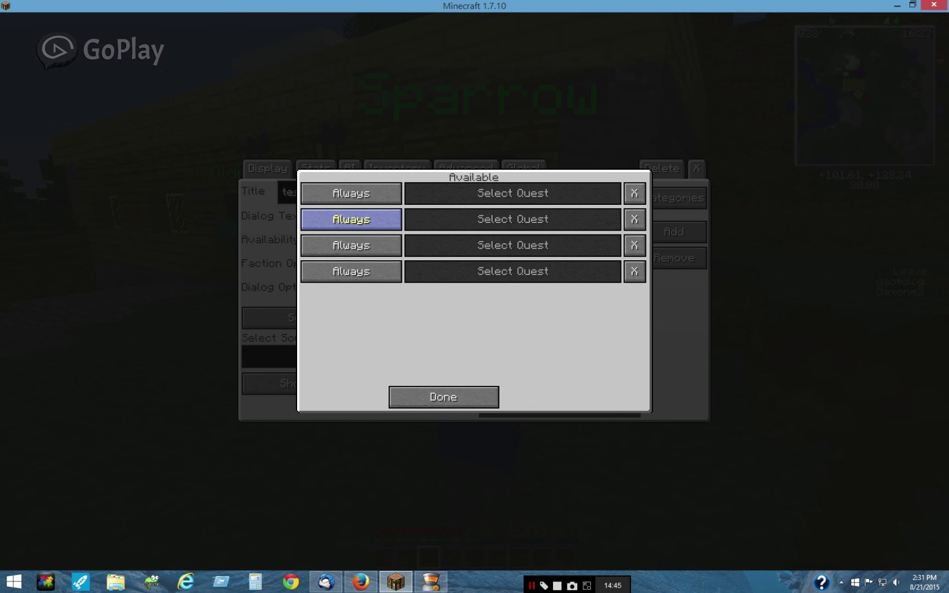
click(351, 193)
click(513, 194)
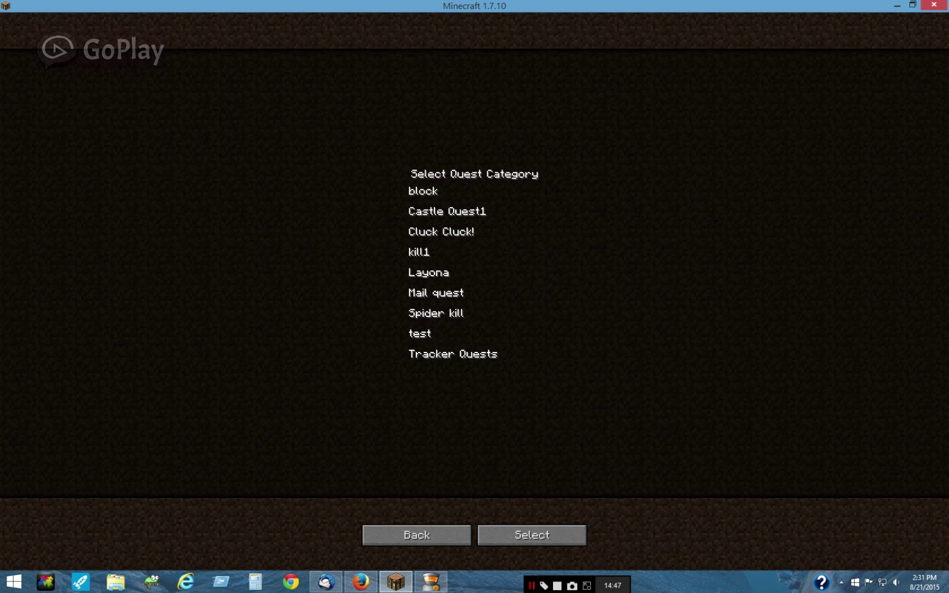
click(440, 334)
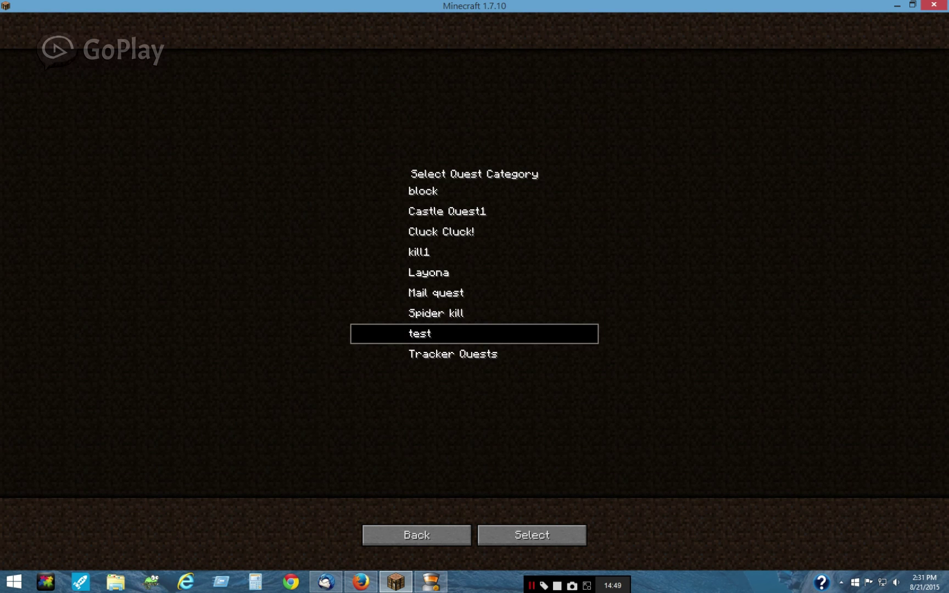
double_click(439, 334)
click(439, 334)
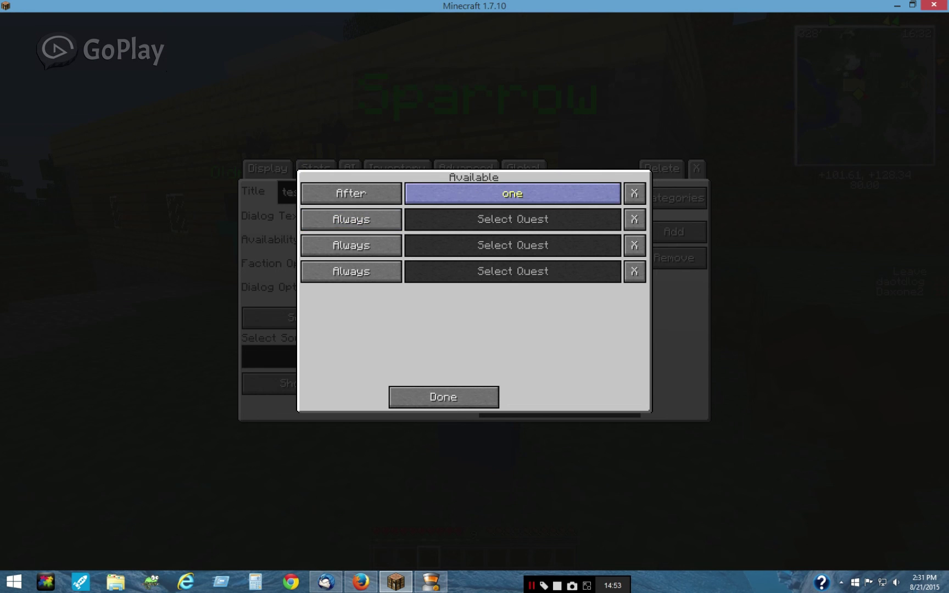
click(513, 194)
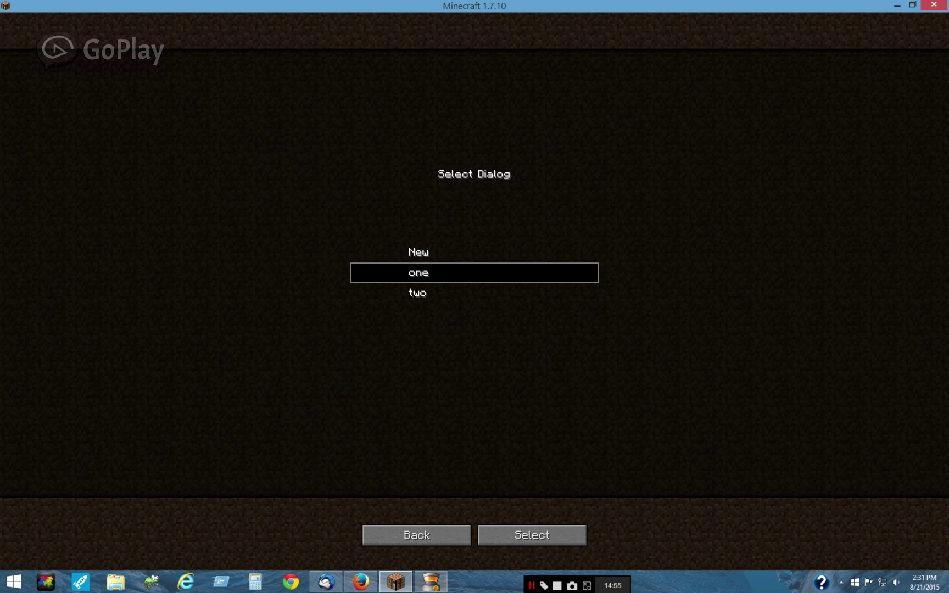
click(416, 535)
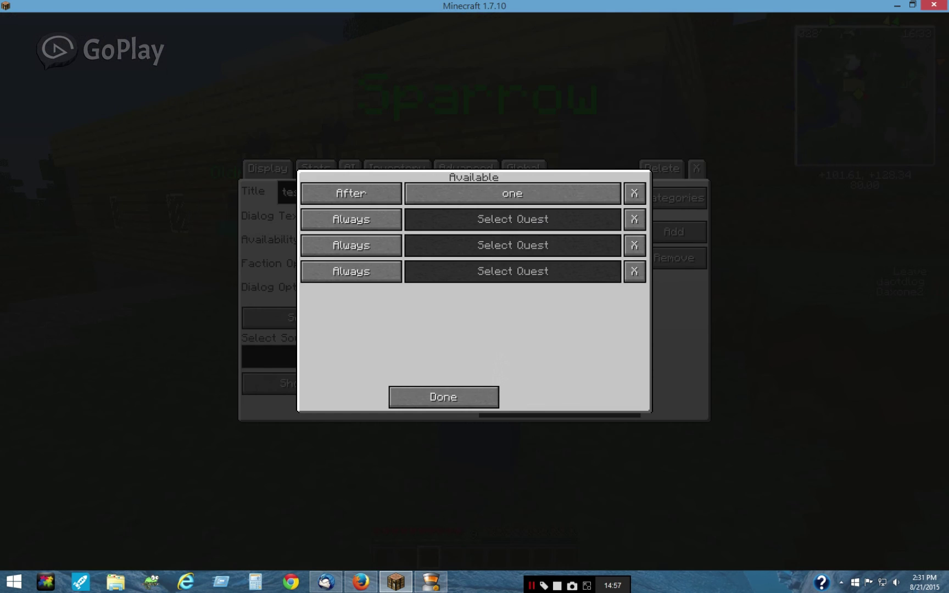
Choose New4 as the quest that must be finished first
click(512, 193)
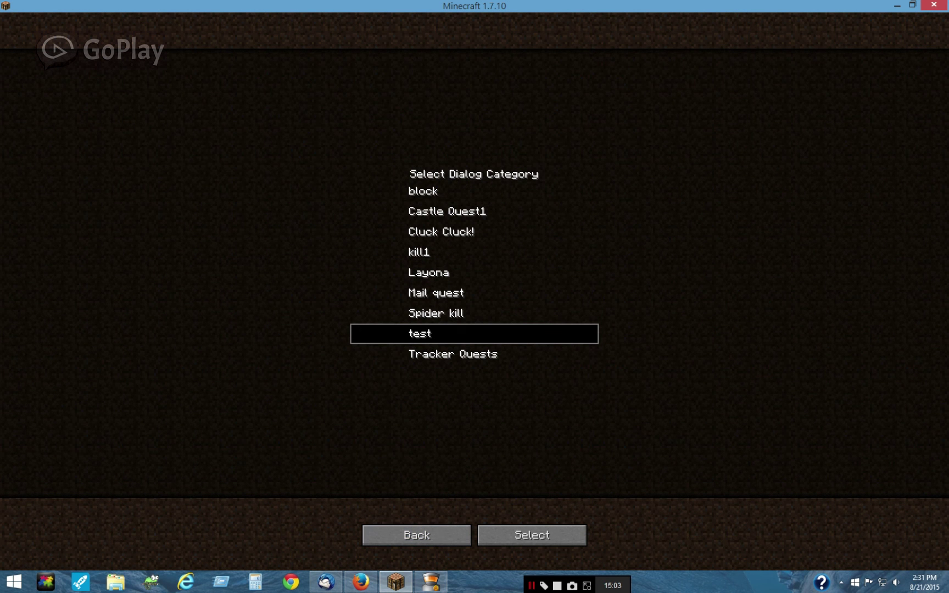
double_click(475, 334)
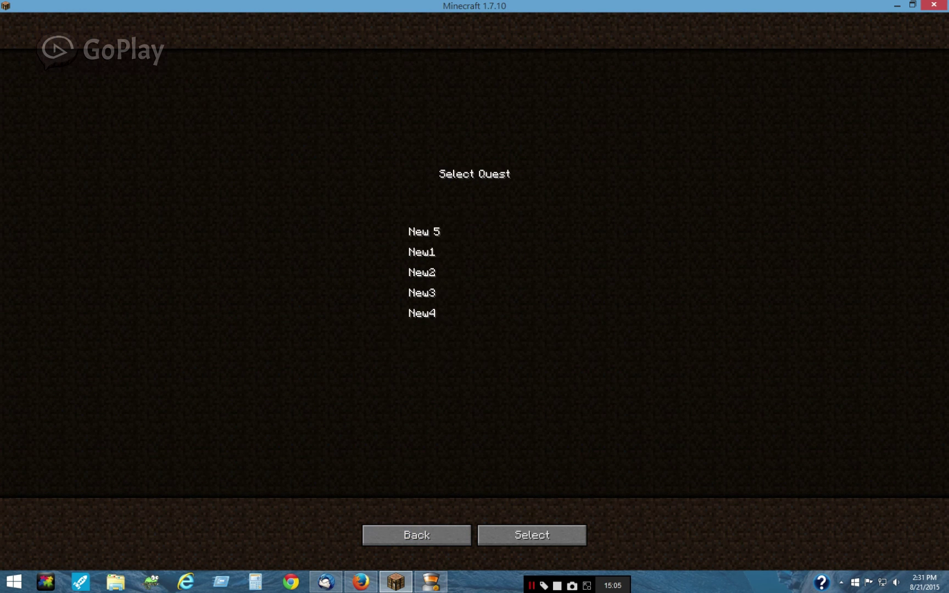
click(421, 314)
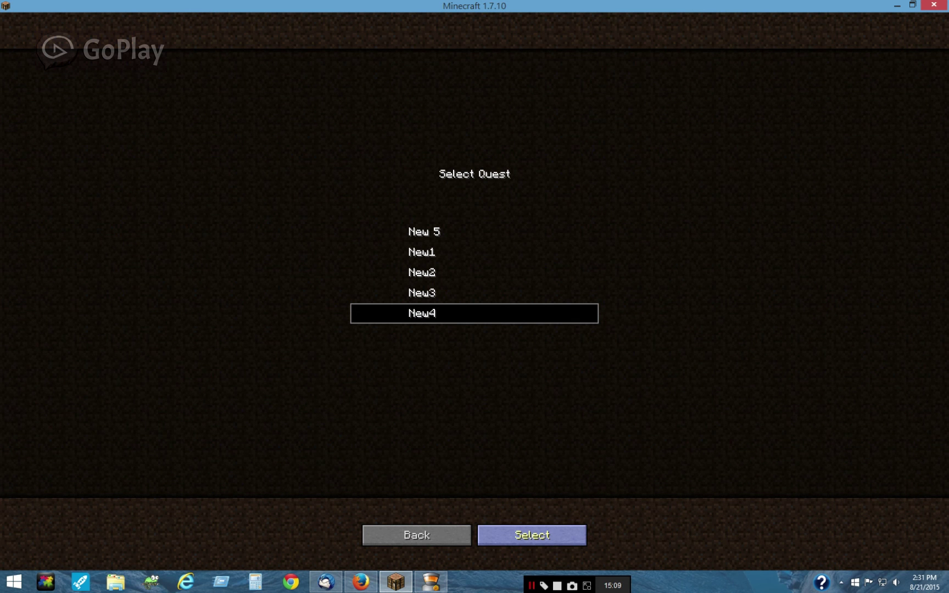
click(531, 535)
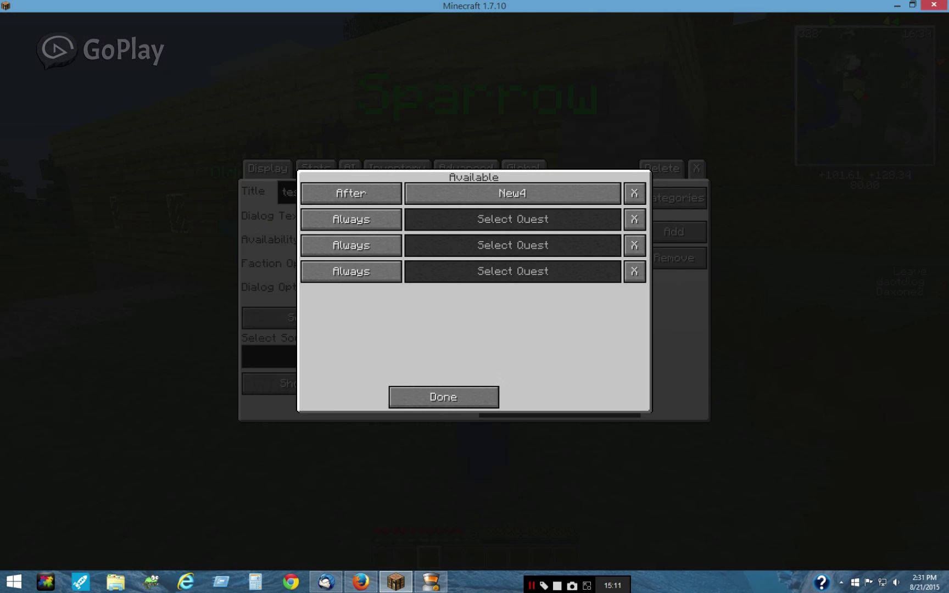
click(444, 397)
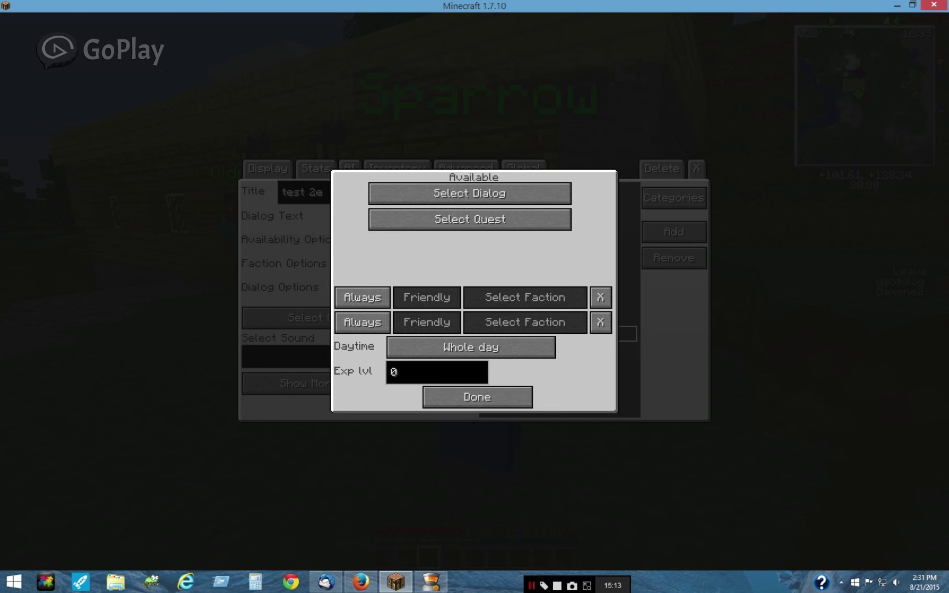
click(477, 397)
Assign dialog test 2e from the Test 1 category to Sparrow's dialog slot 7
click(465, 168)
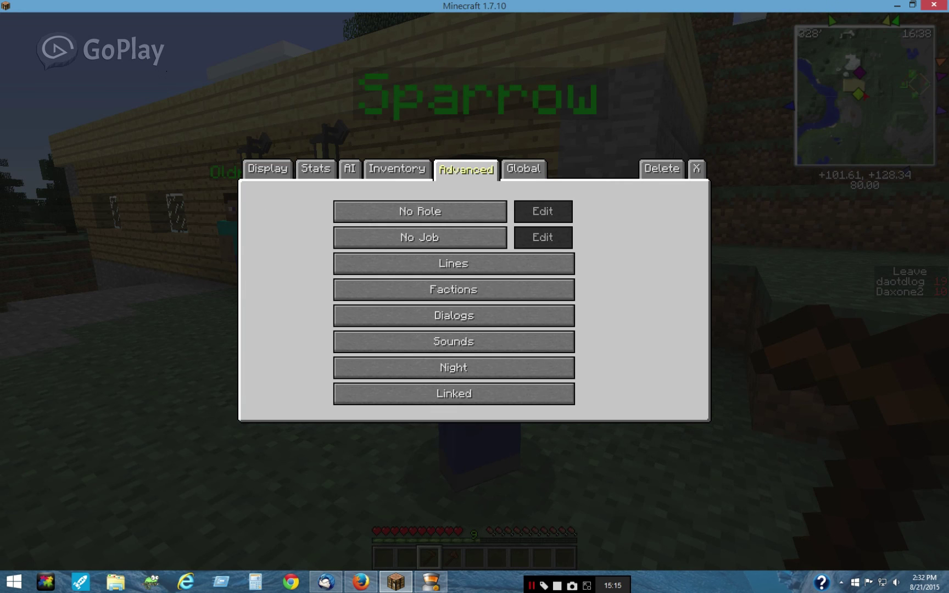
click(454, 316)
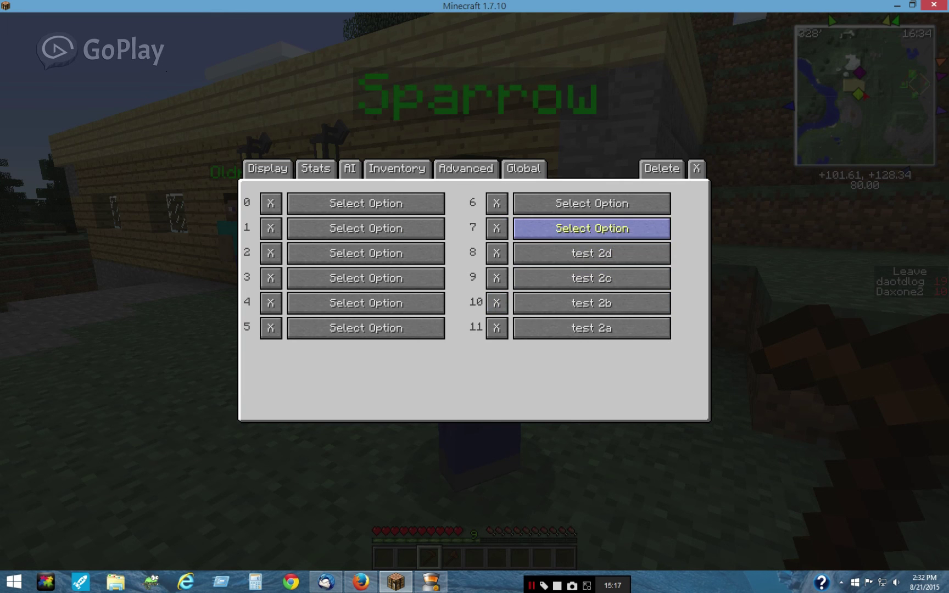
click(591, 228)
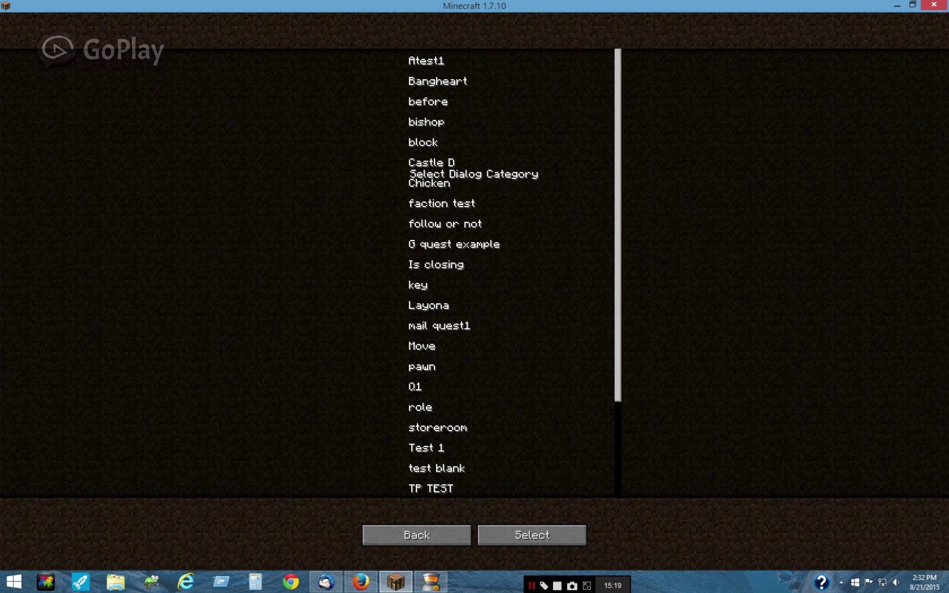
double_click(444, 449)
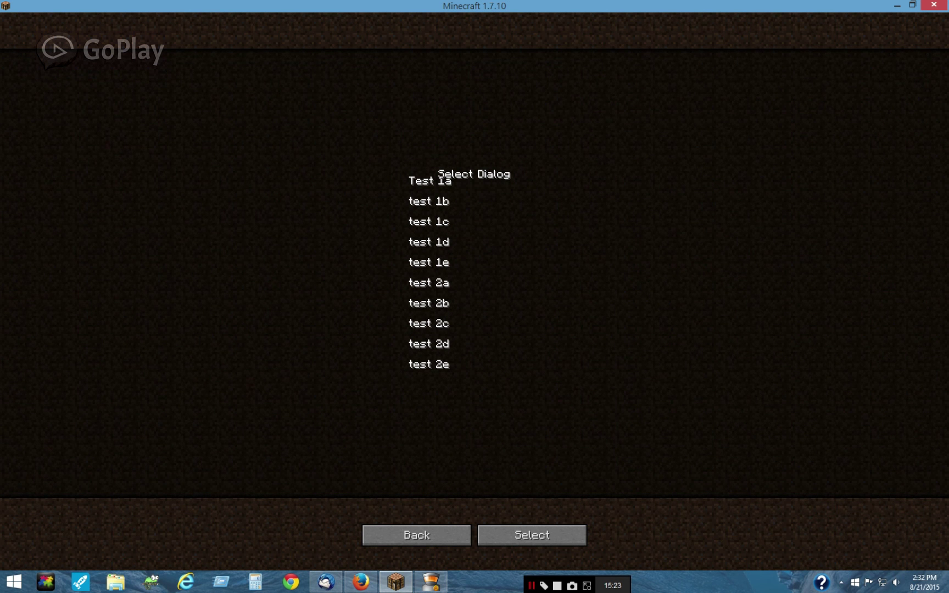
click(444, 365)
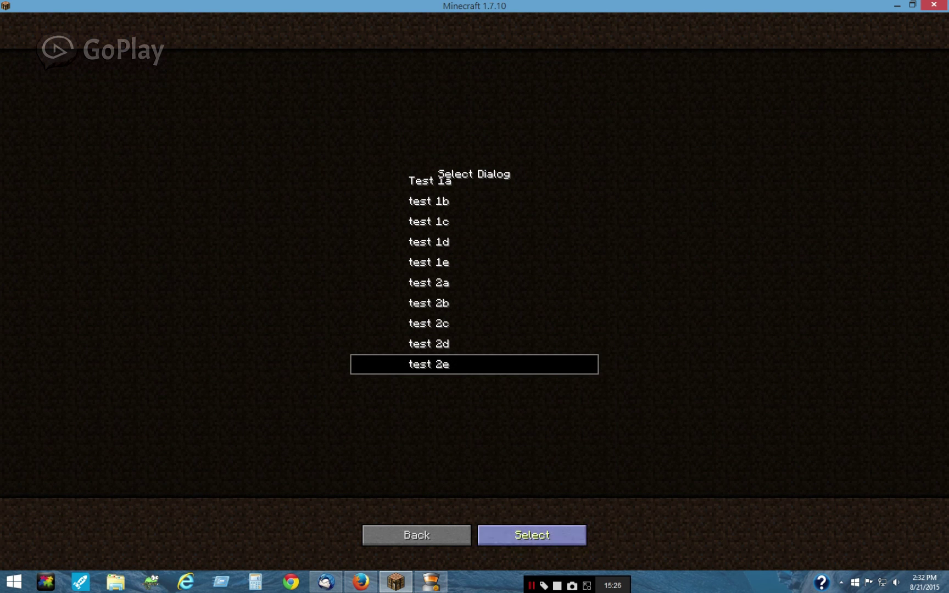
click(532, 535)
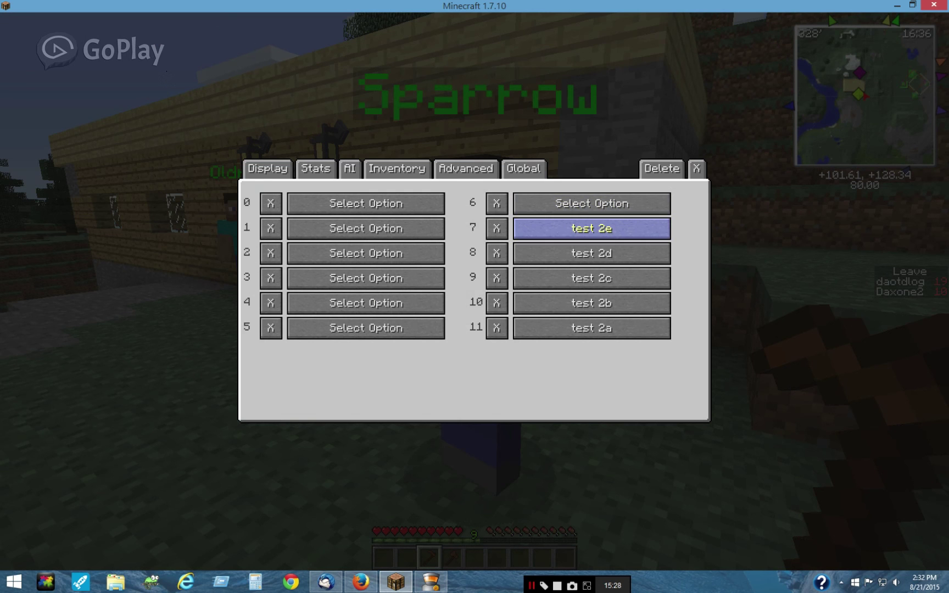
Return to the game and answer yes to Sparrow's quest 5 offer
click(696, 169)
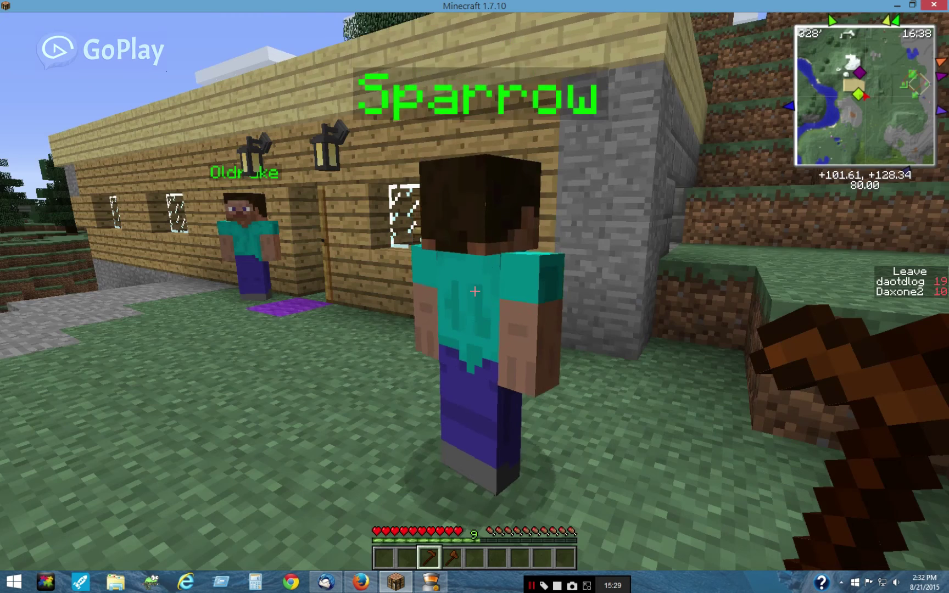
key(s)
scroll(475, 292, down, 2)
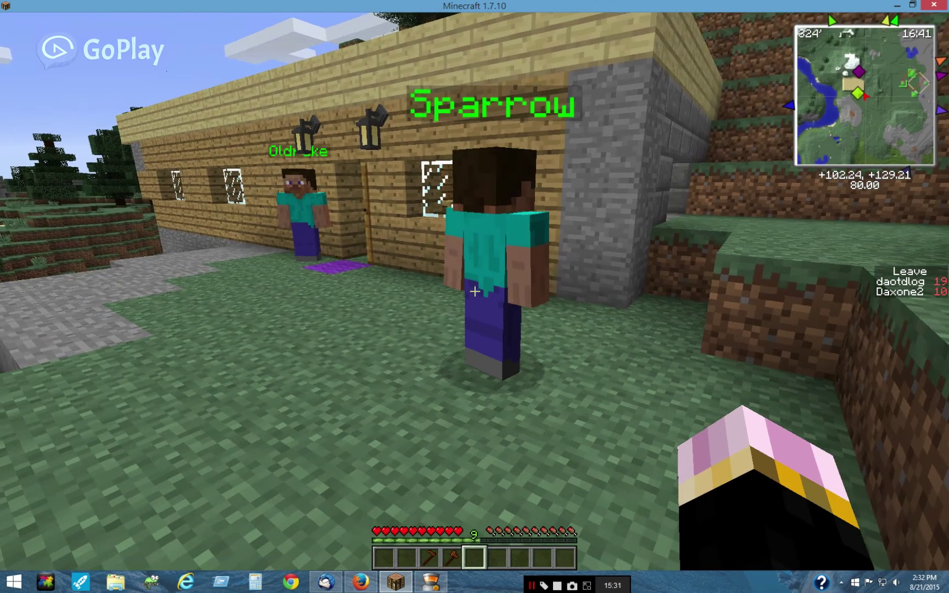
right_click(474, 292)
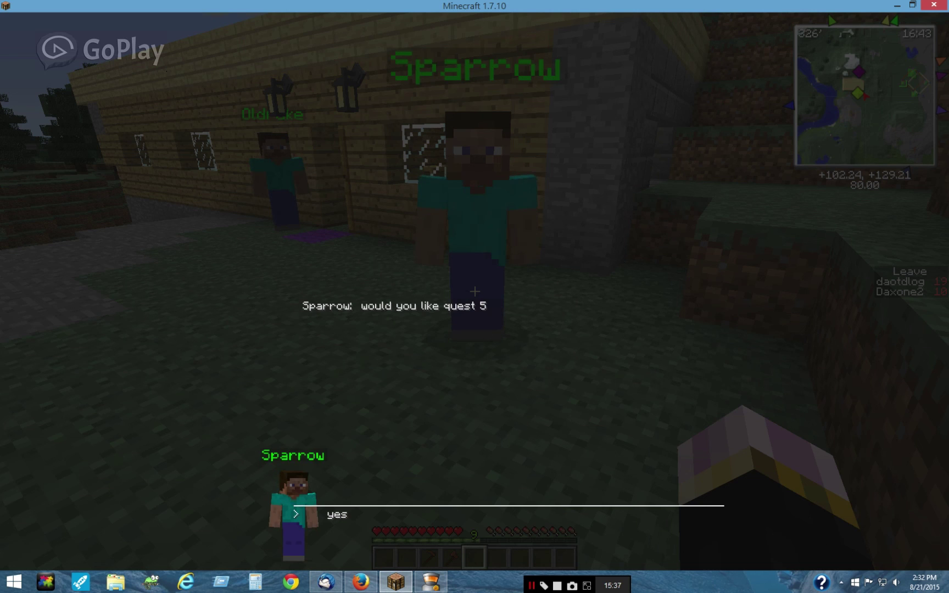
click(336, 514)
key(Escape)
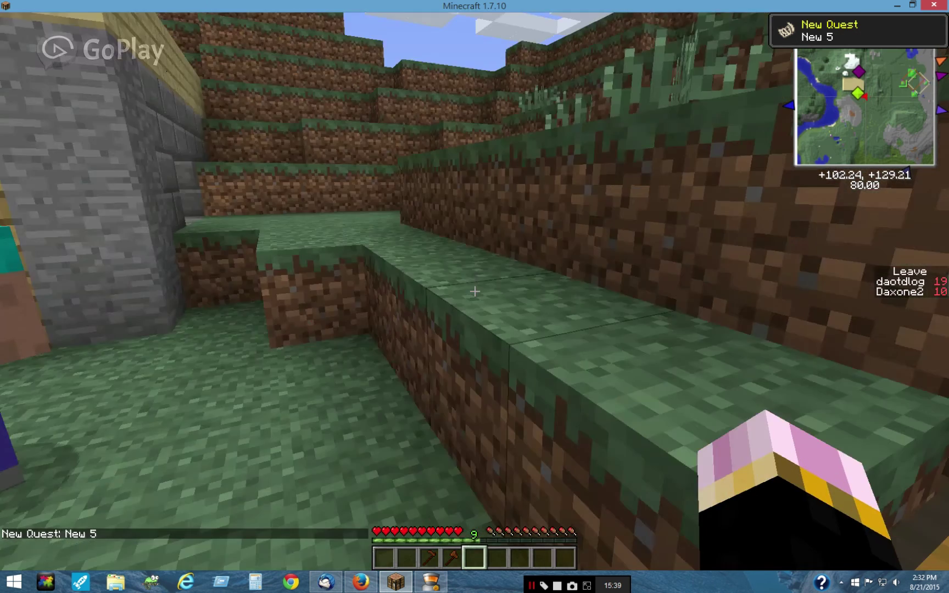
Talk to Sparrow again to complete quest New 5, then reopen its NPC editor
key(w)
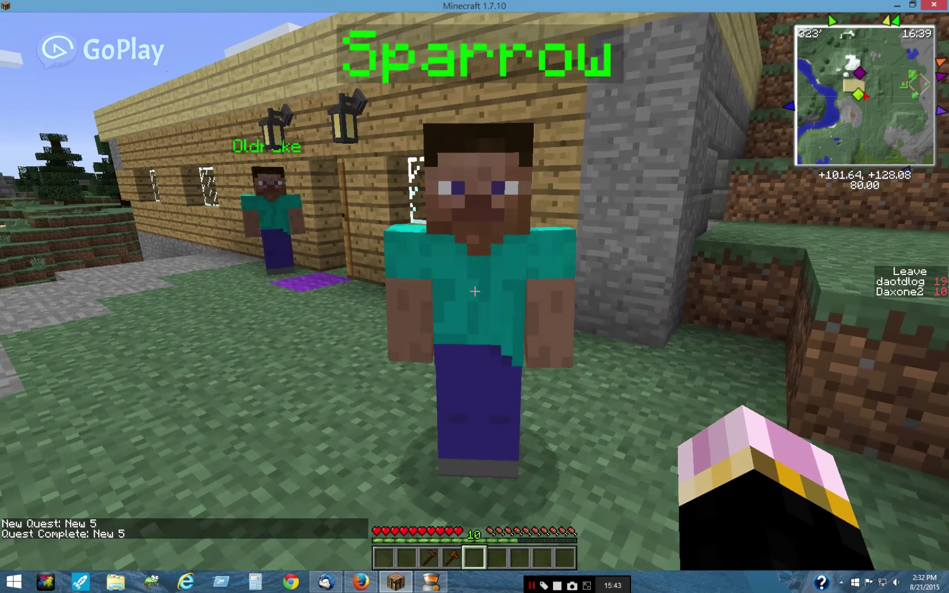
key(s)
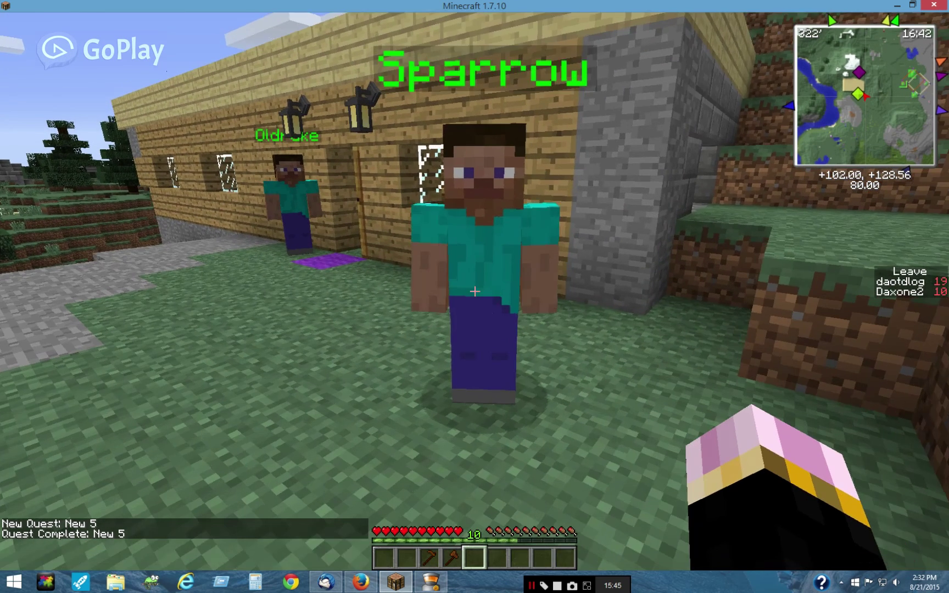
key(w)
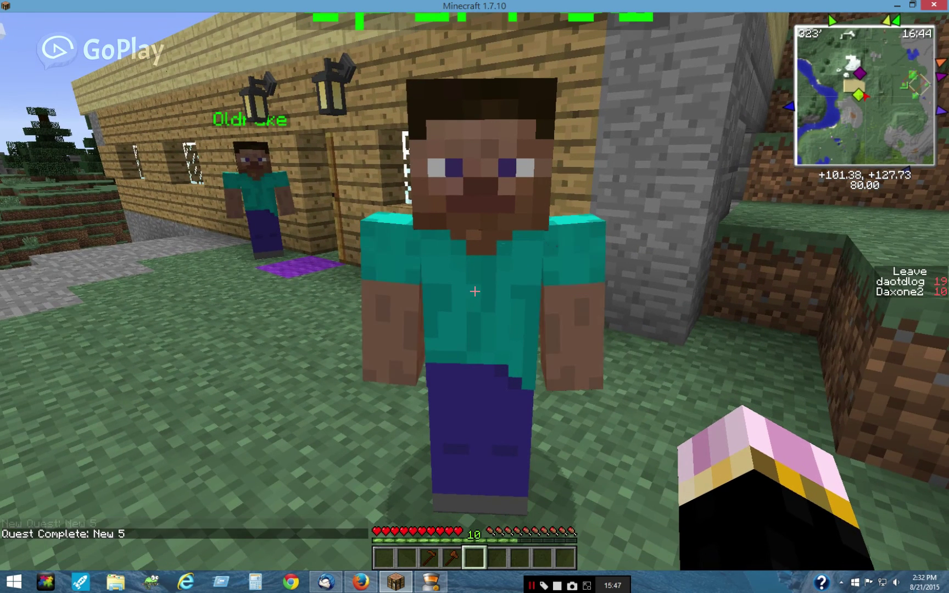
right_click(475, 291)
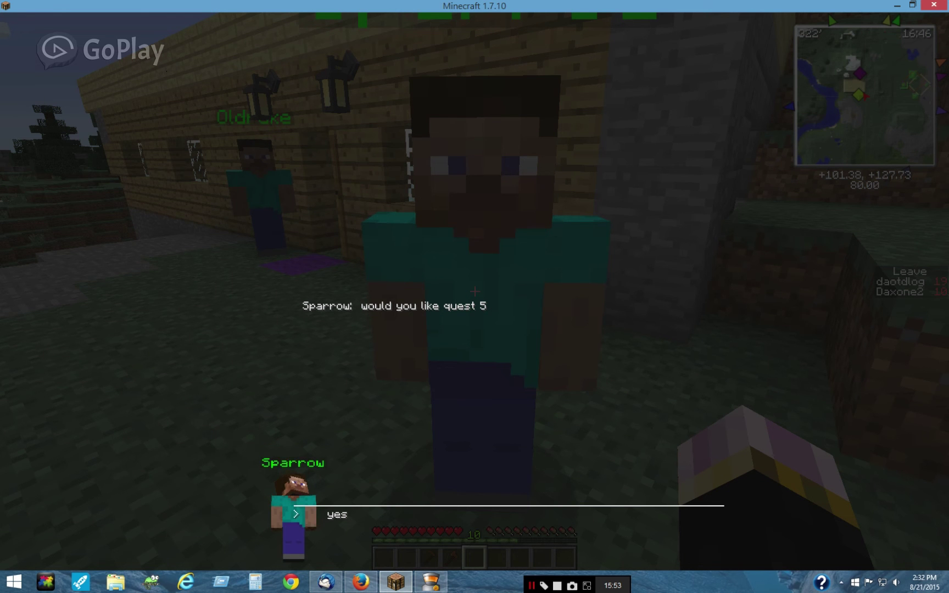
key(Escape)
scroll(475, 291, up, 3)
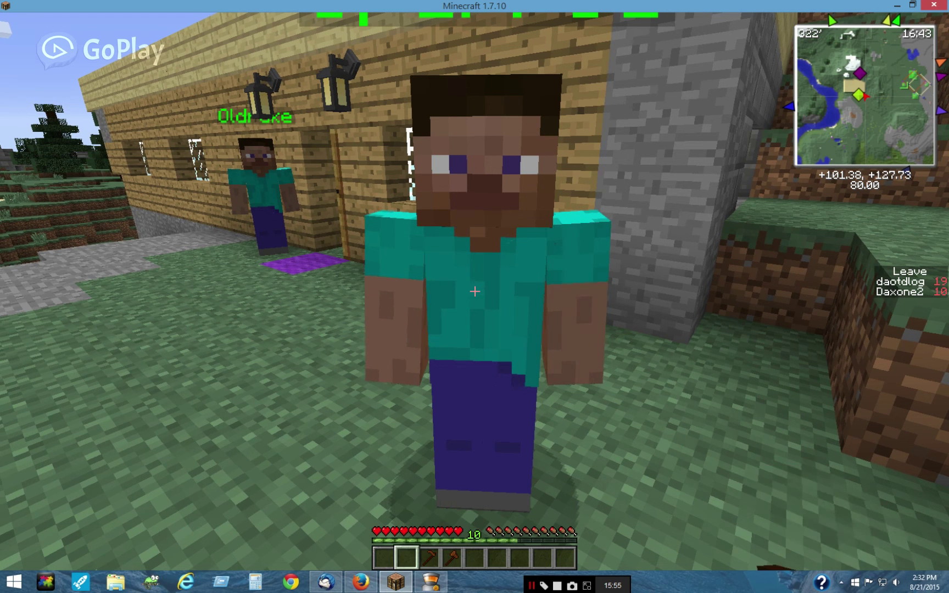
scroll(475, 291, down, 2)
scroll(474, 292, up, 1)
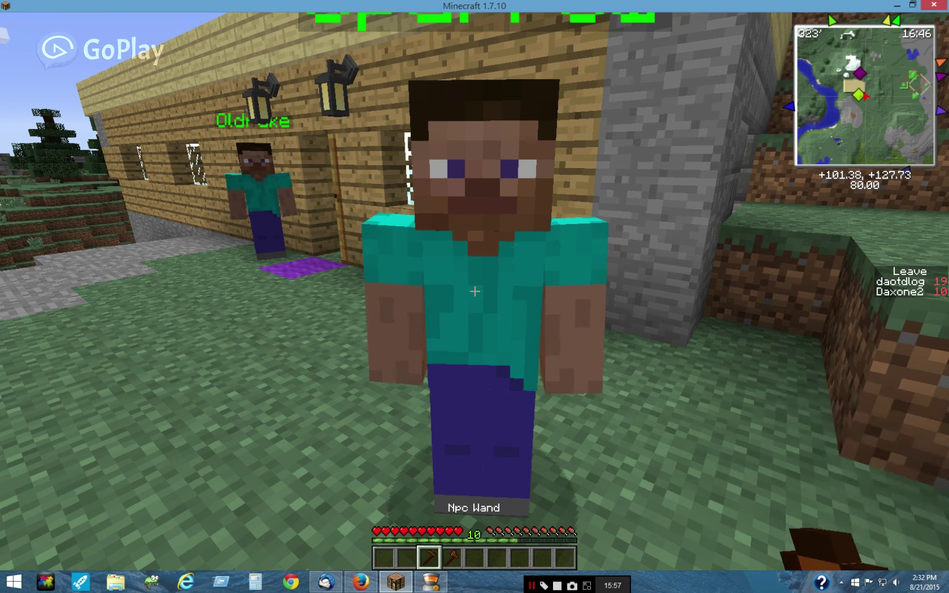
right_click(475, 291)
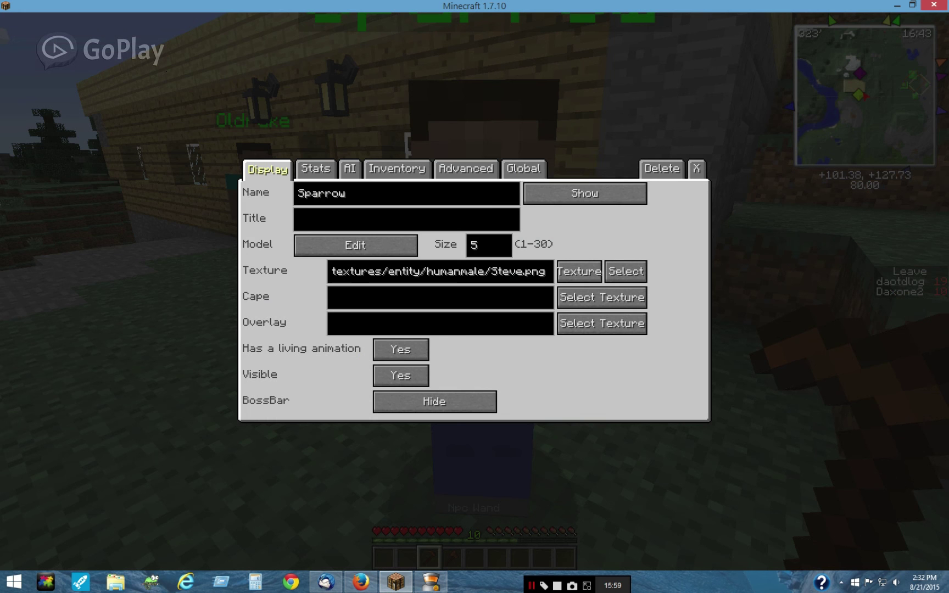
List the dialogs of the Test 1 category in the global settings
click(523, 168)
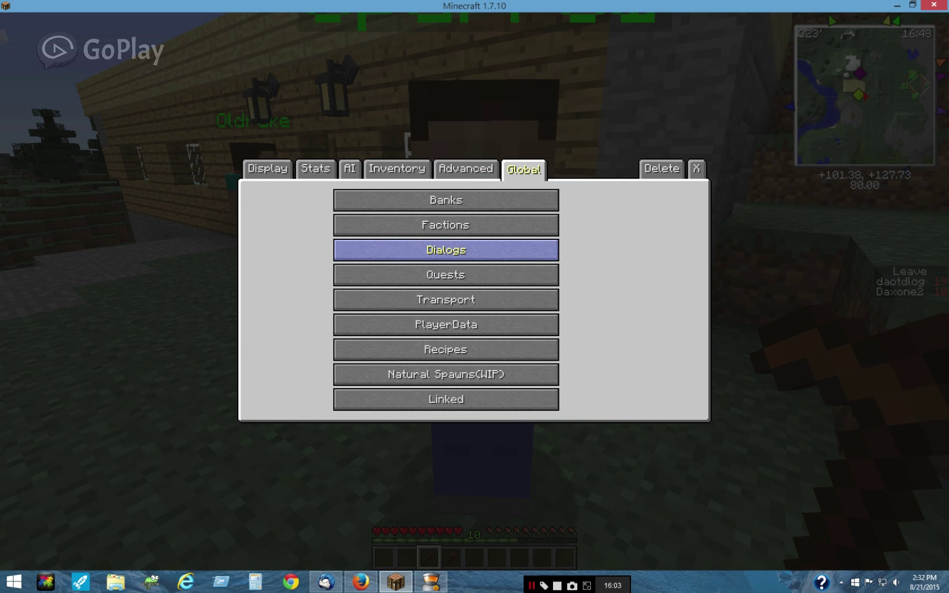
click(446, 250)
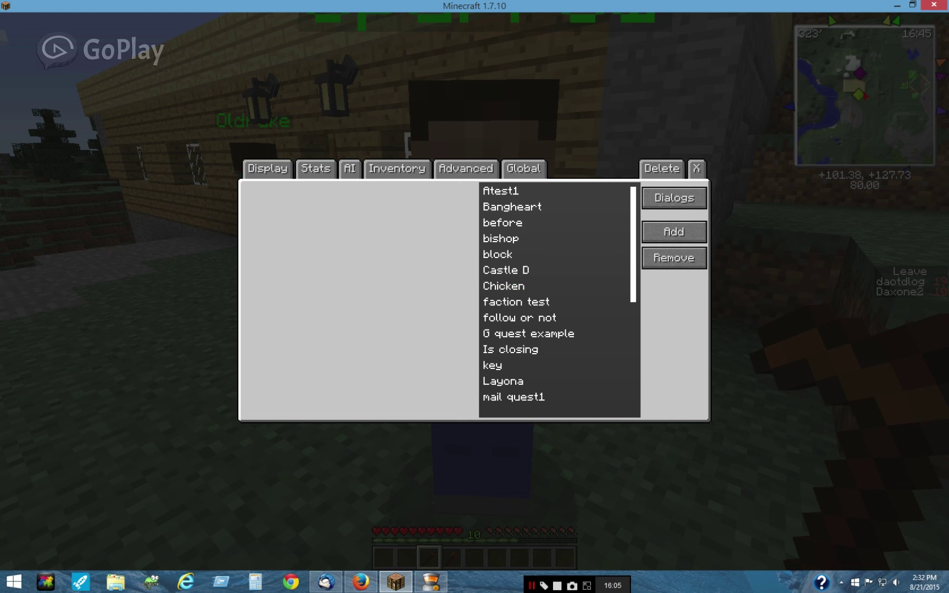
scroll(506, 342, down, 4)
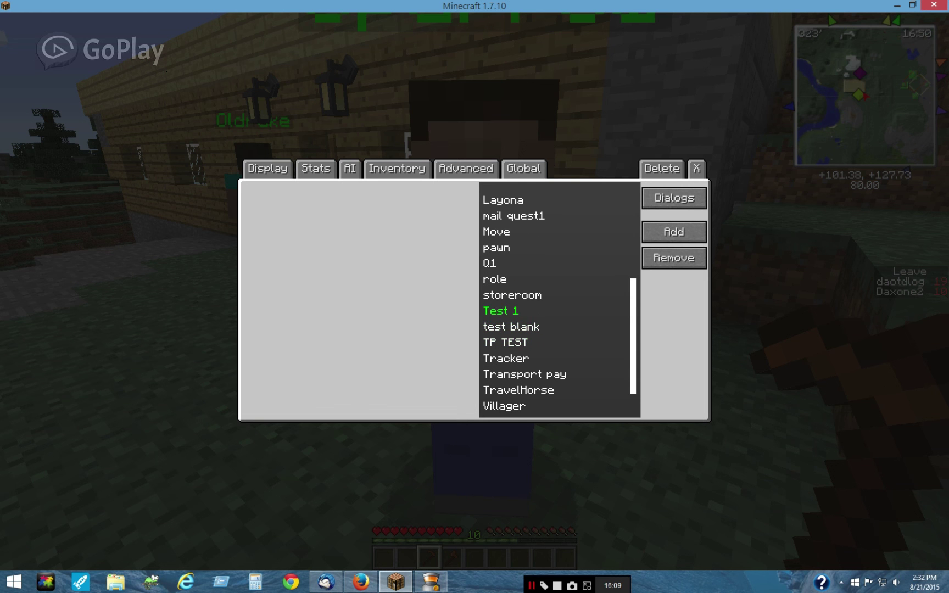
click(500, 310)
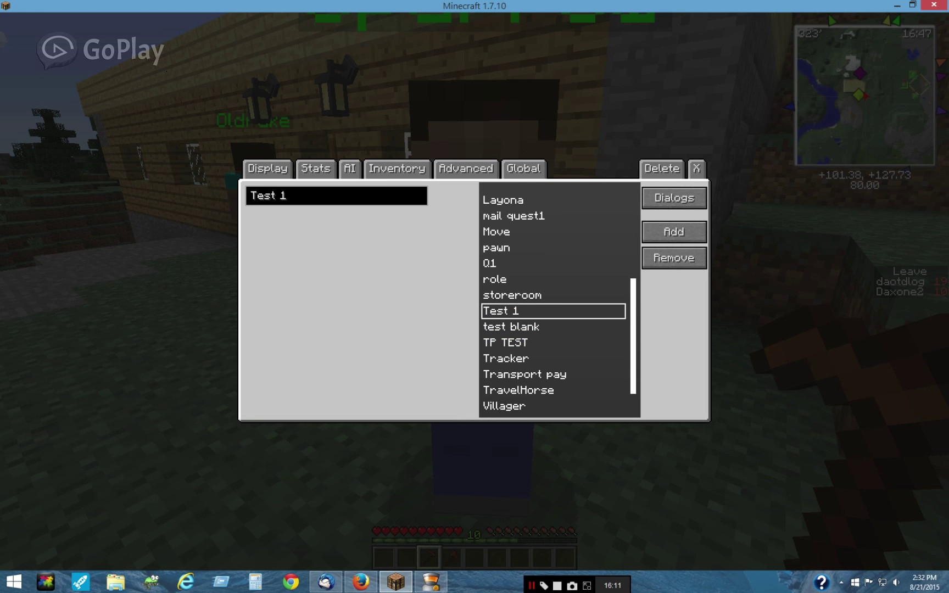
click(674, 198)
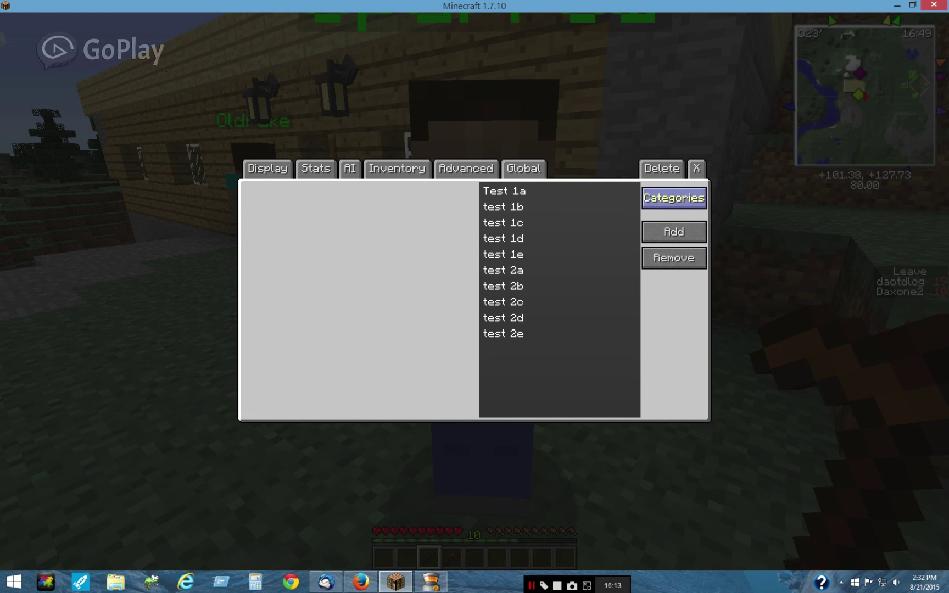
Select dialog test 1d and review its response options
click(503, 318)
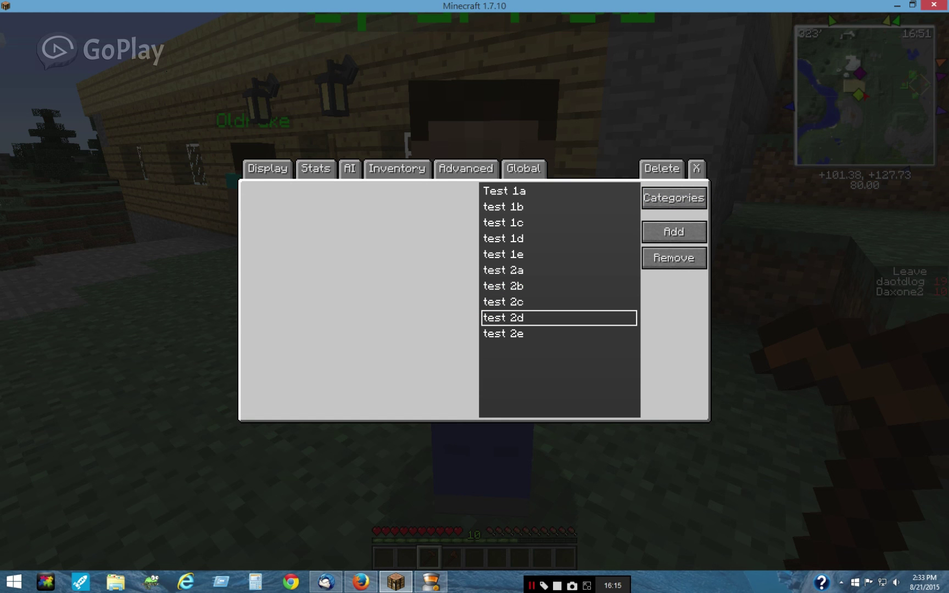
click(503, 238)
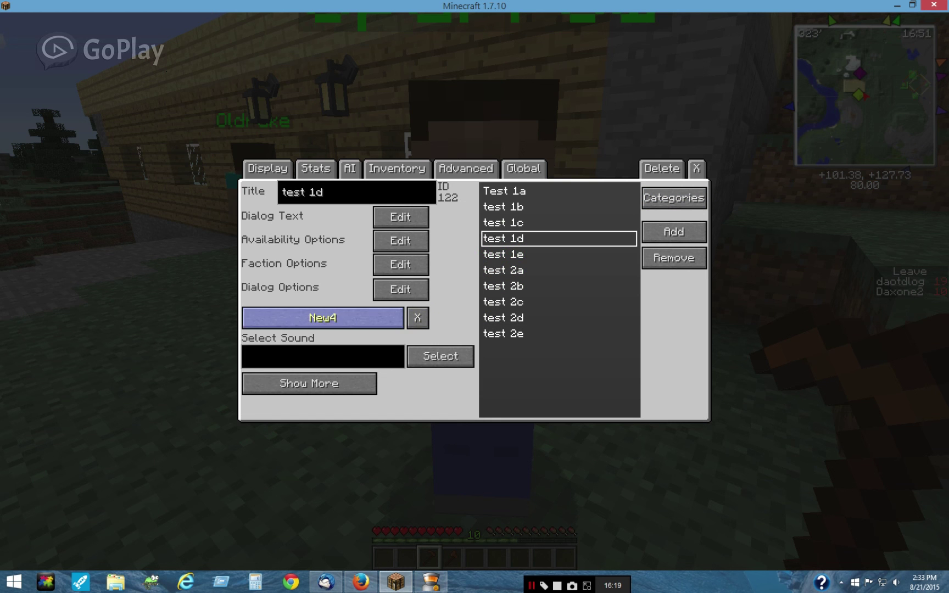
click(401, 289)
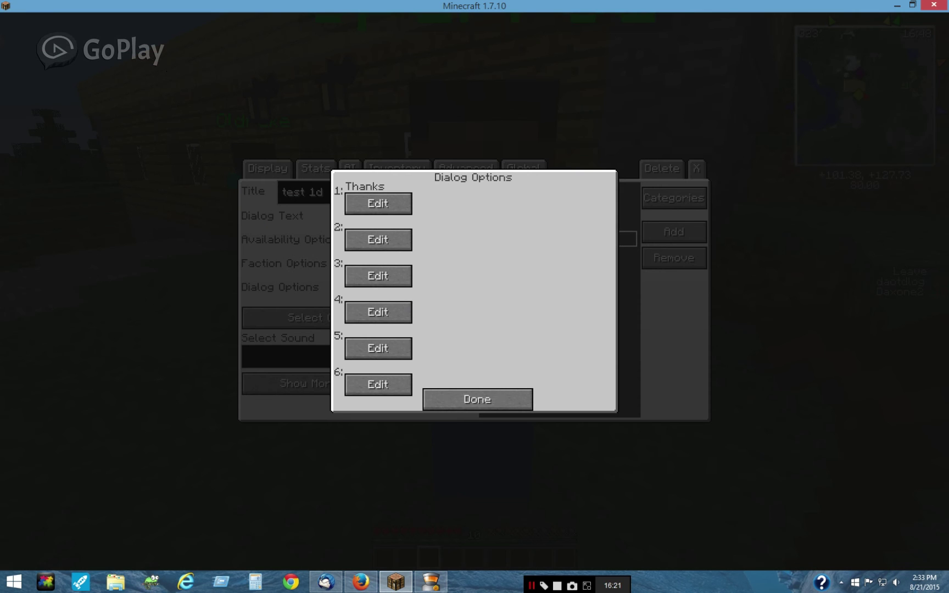
click(477, 399)
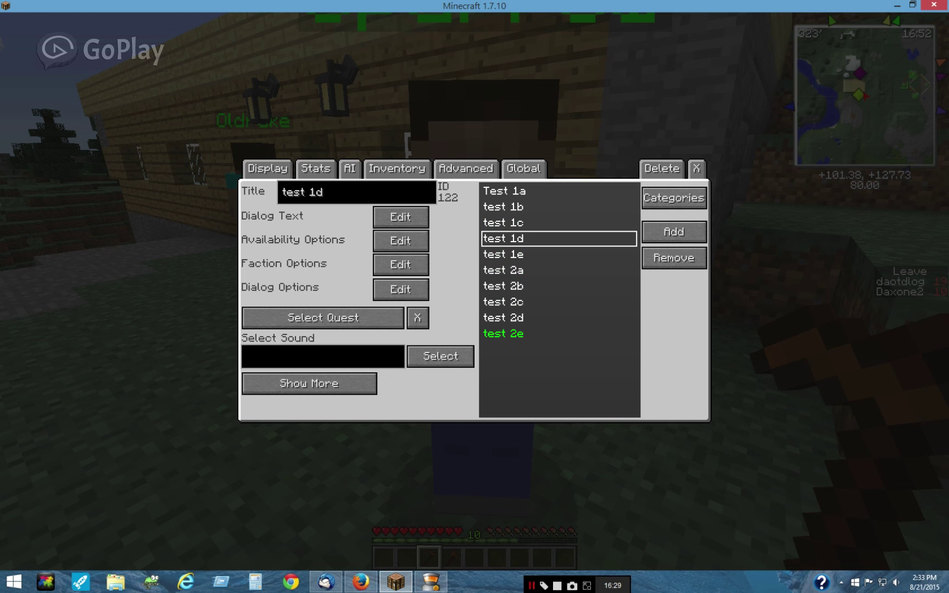
click(504, 318)
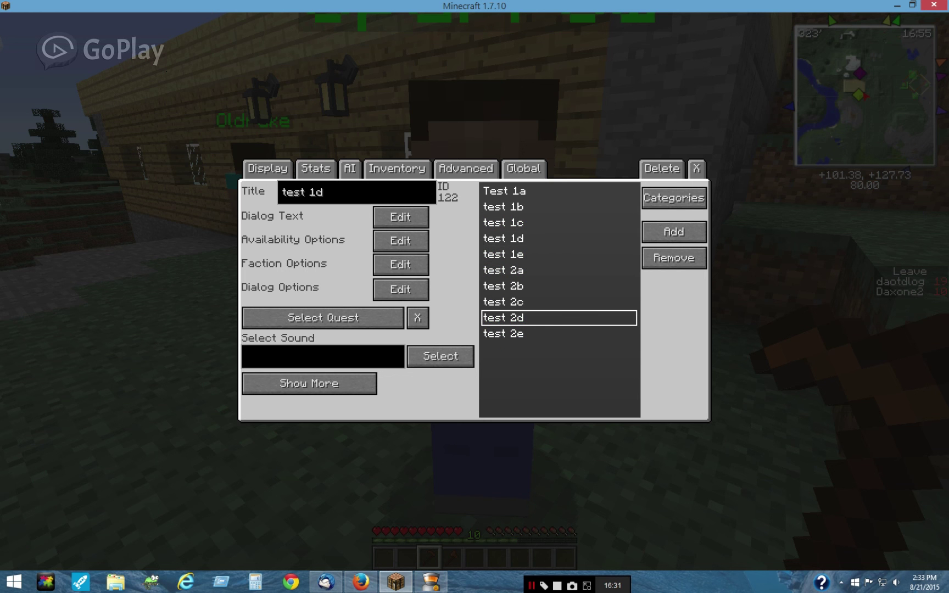
Inspect test 2d's 'give me quest 1' and 'give me quest 2' responses, then view test 2e's options
click(401, 289)
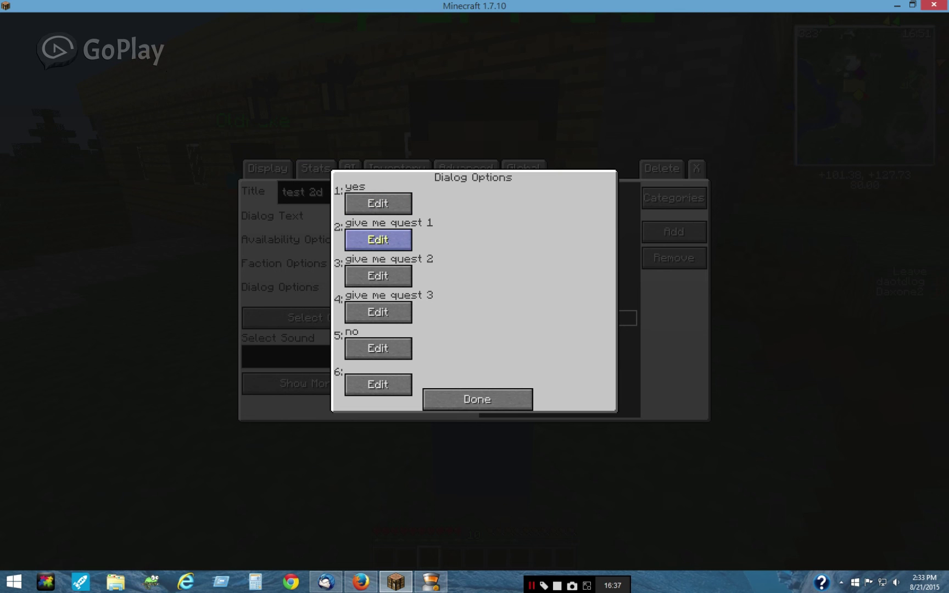
click(377, 240)
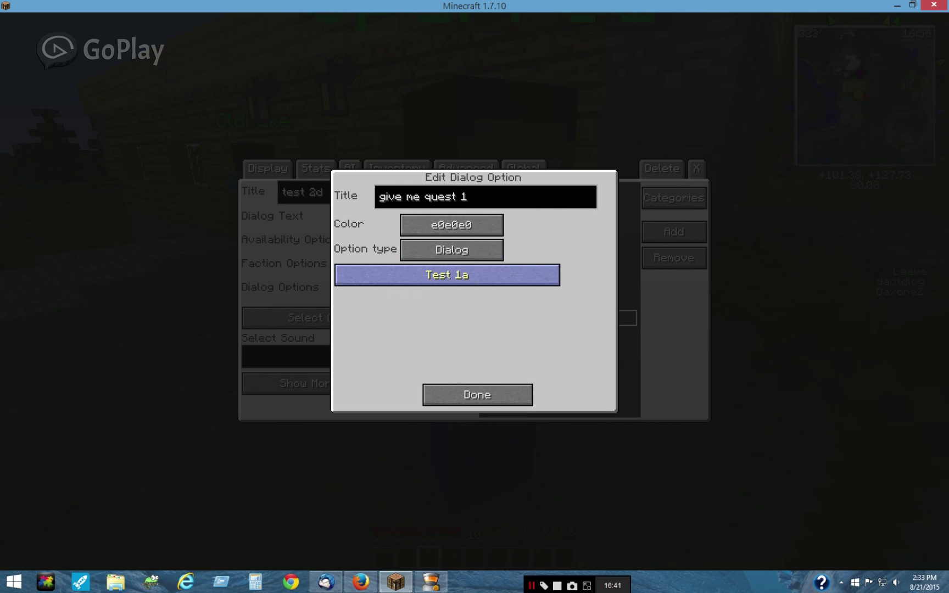
click(477, 395)
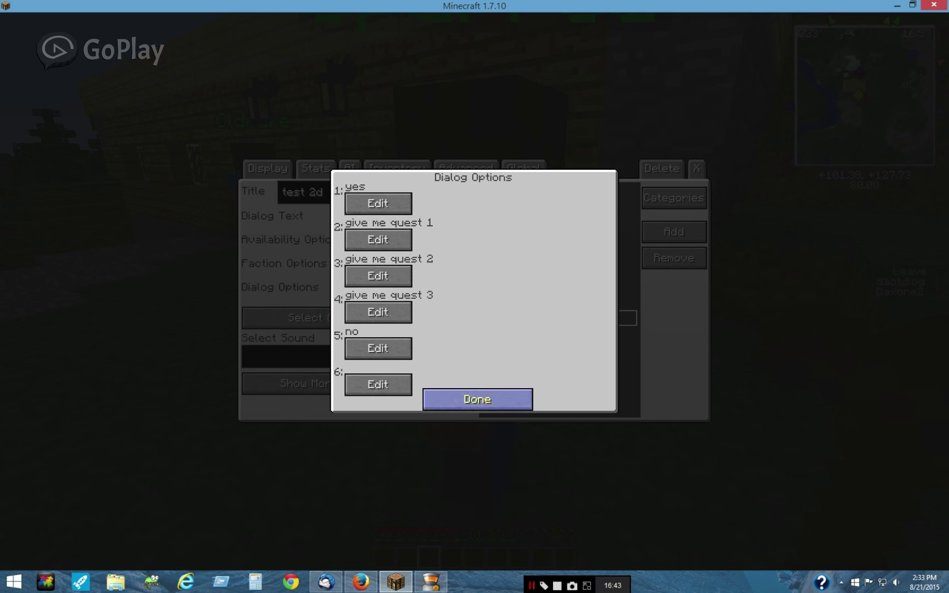
click(378, 275)
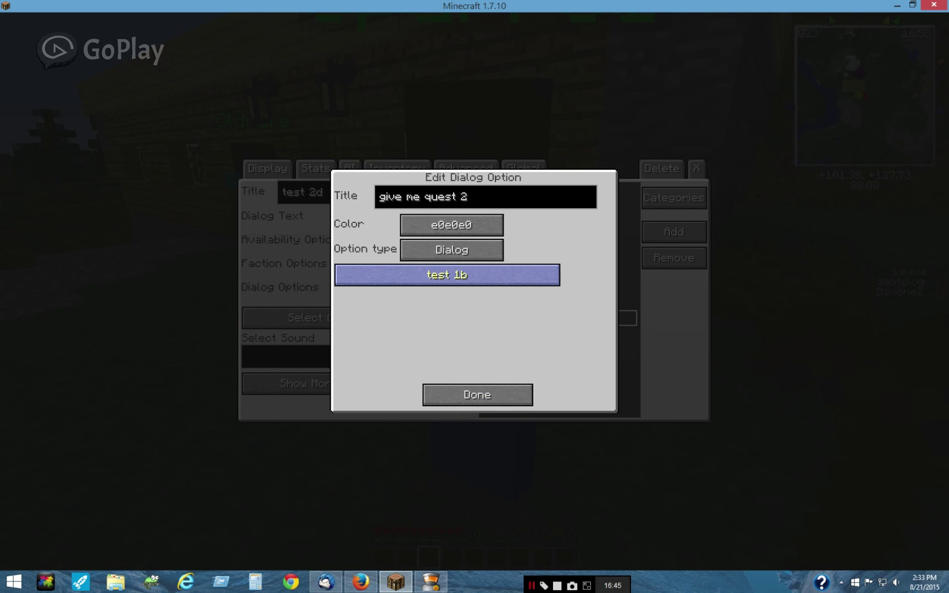
click(478, 395)
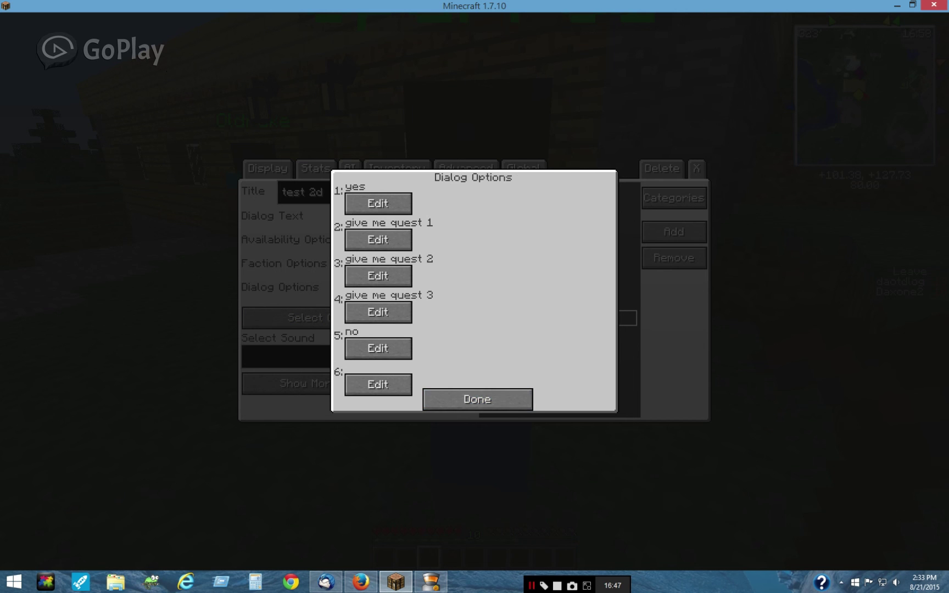
click(477, 399)
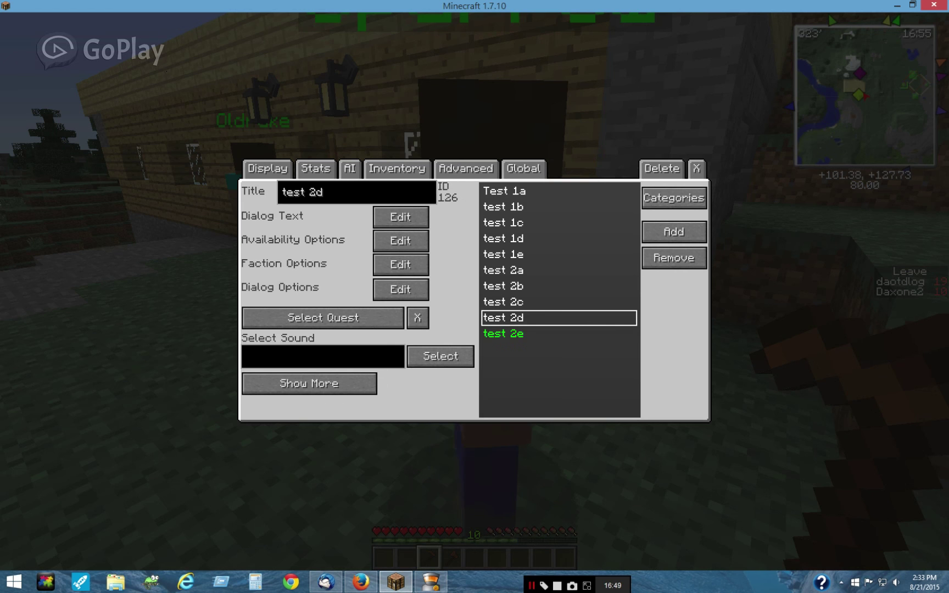
click(503, 333)
click(400, 285)
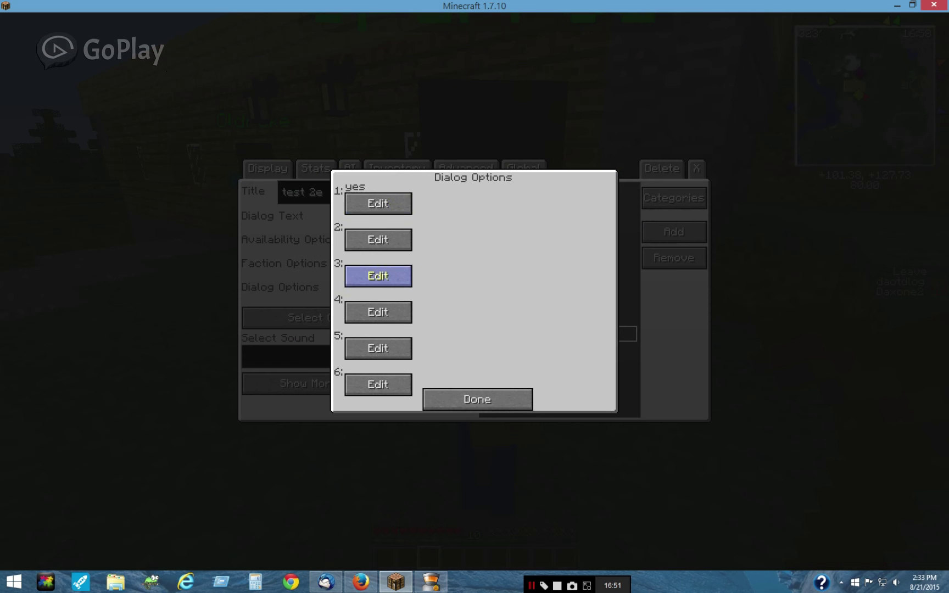
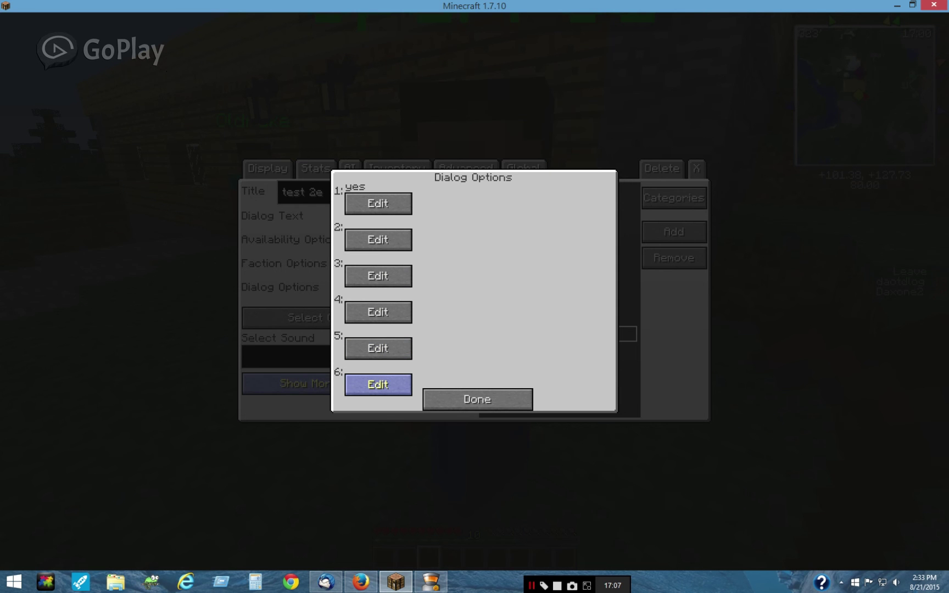
Close test 2e's reply options and switch to the NPC's Advanced settings
click(477, 400)
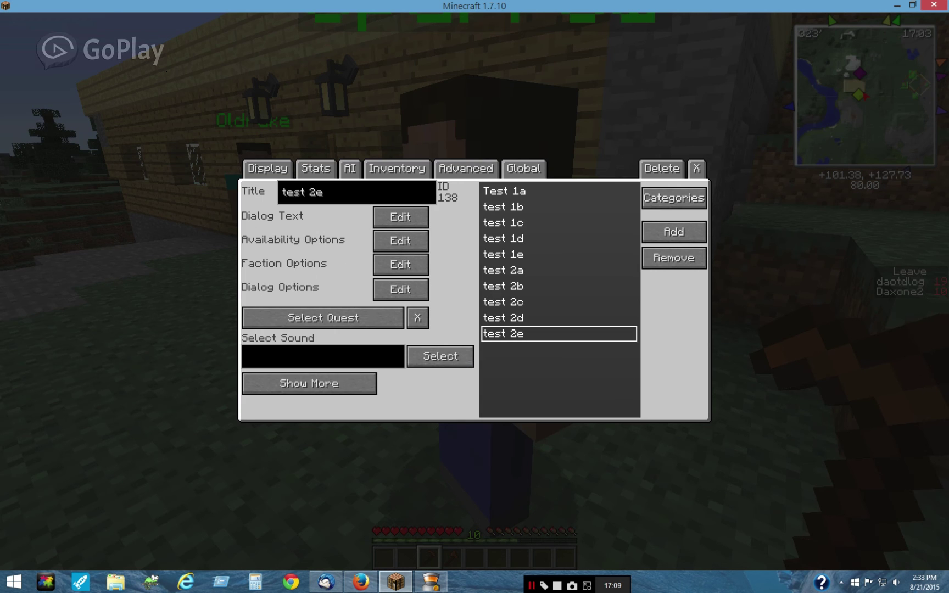
click(467, 169)
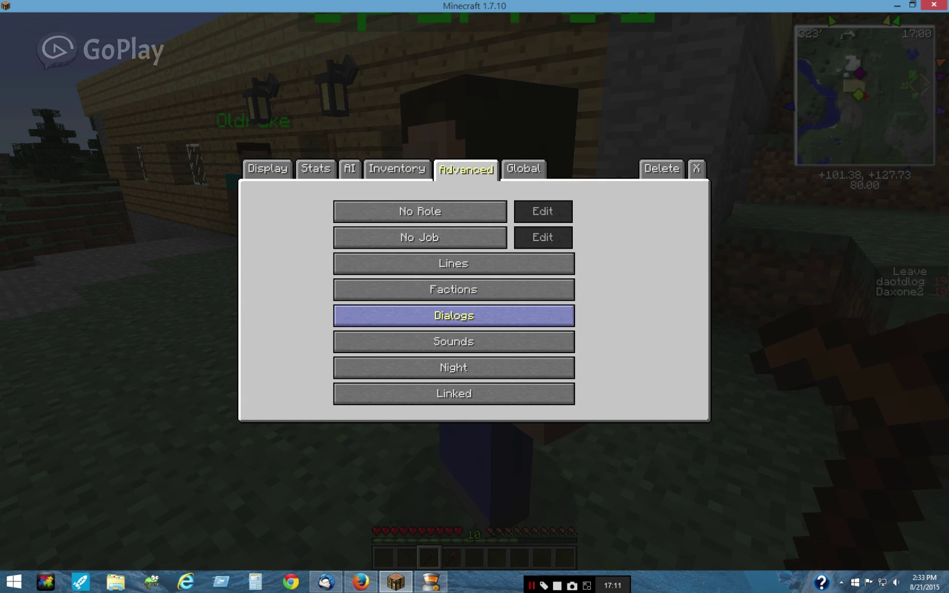
In the global Dialogs manager, select the Test 1 category and list its dialogs
click(453, 315)
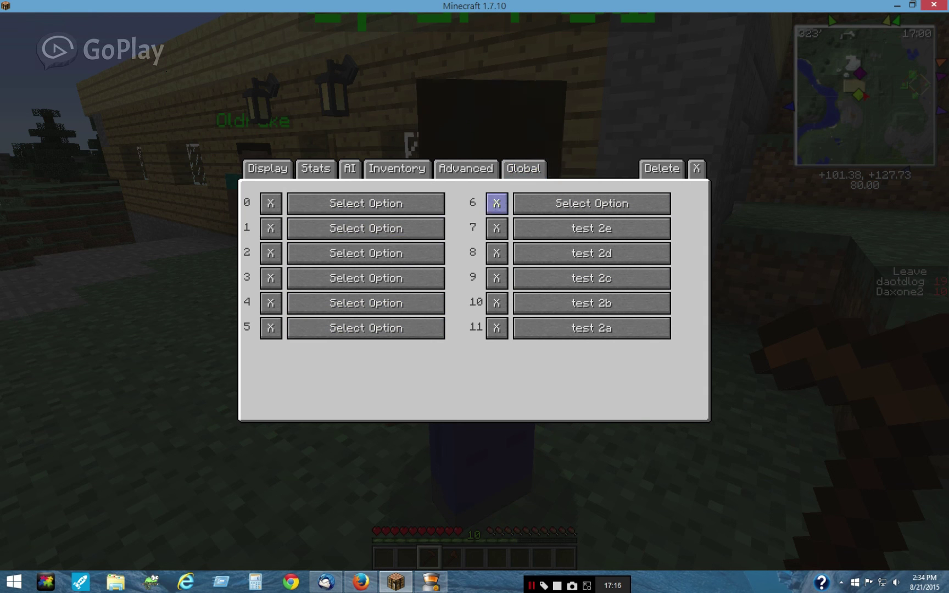
click(523, 169)
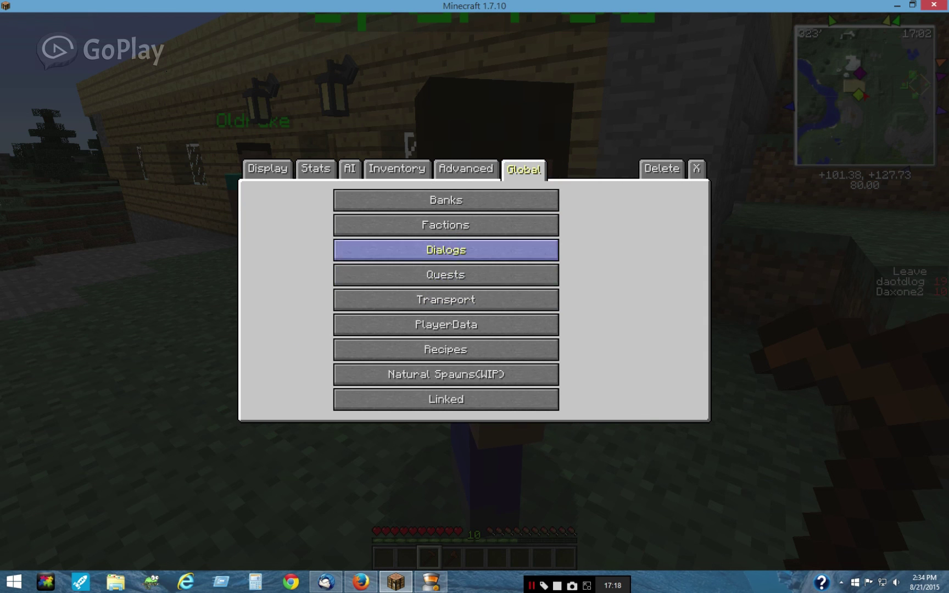
click(446, 250)
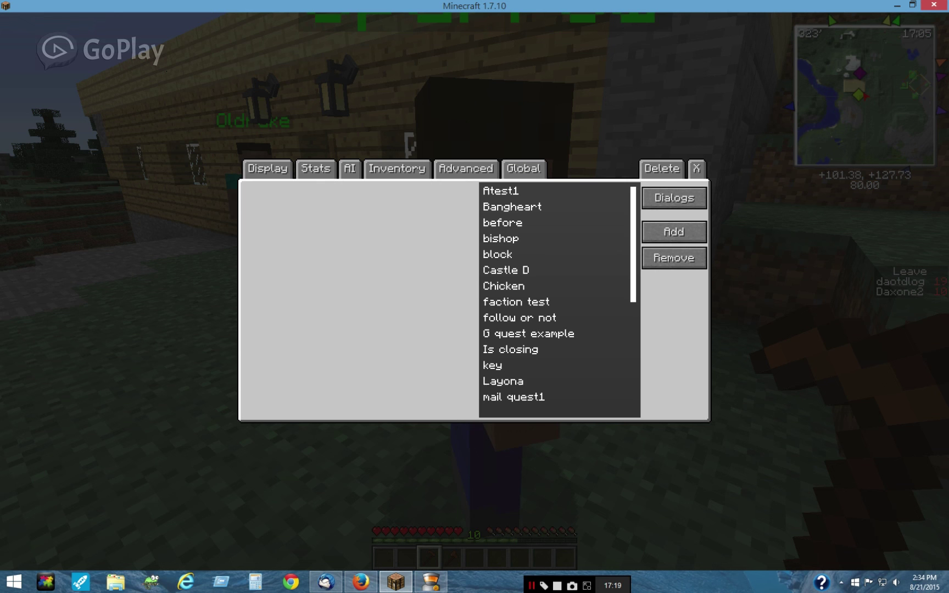
scroll(558, 299, down, 5)
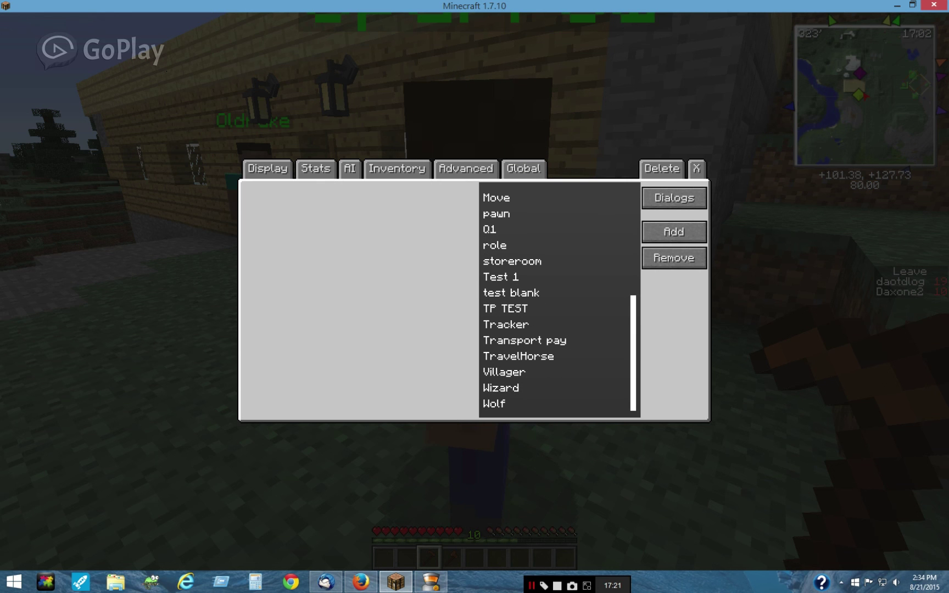
click(528, 278)
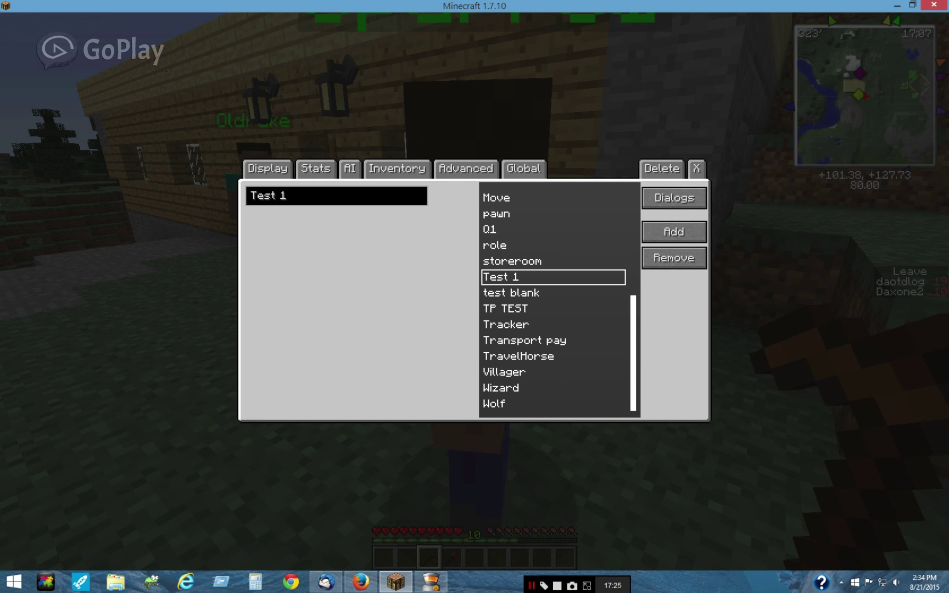
click(674, 198)
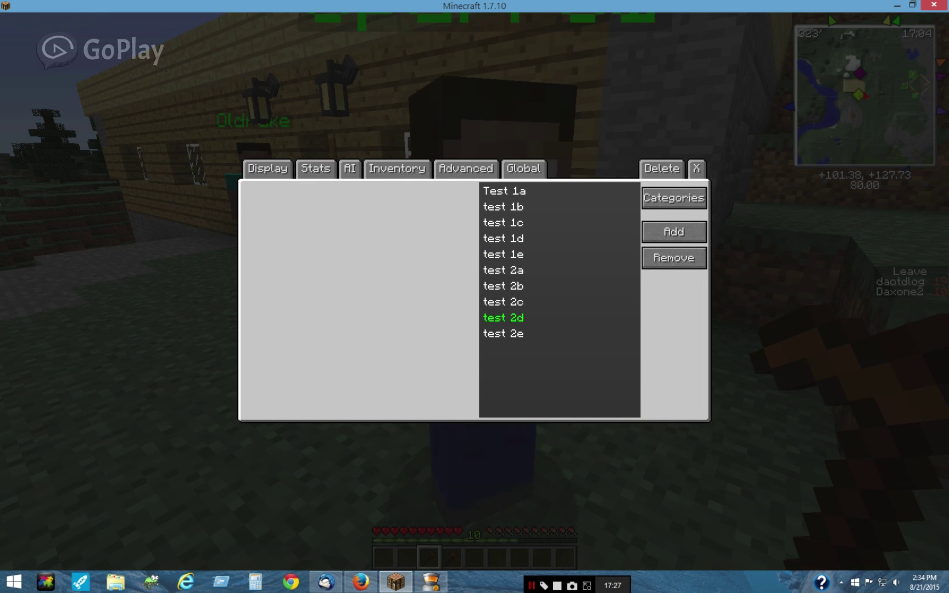
Select test 2d and open its reply options: yes, give me quest 1–3, no
click(503, 318)
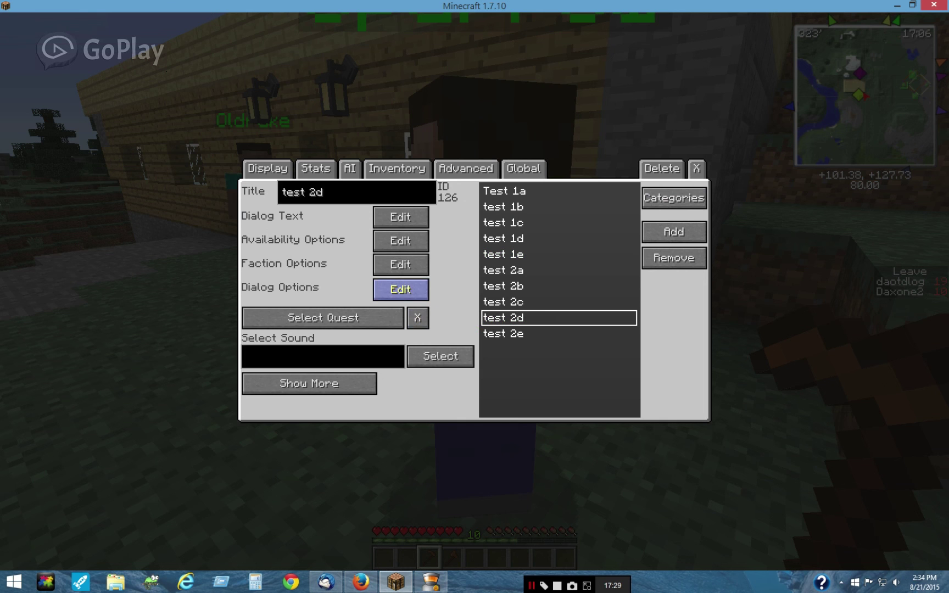
click(401, 289)
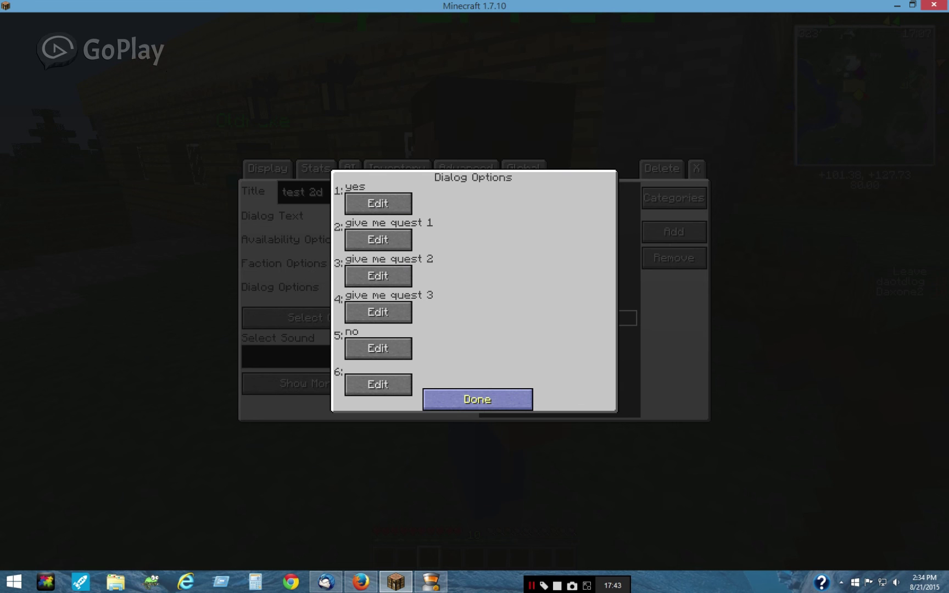
Close test 2d's reply options, reopen them for another review, then close them again
click(477, 399)
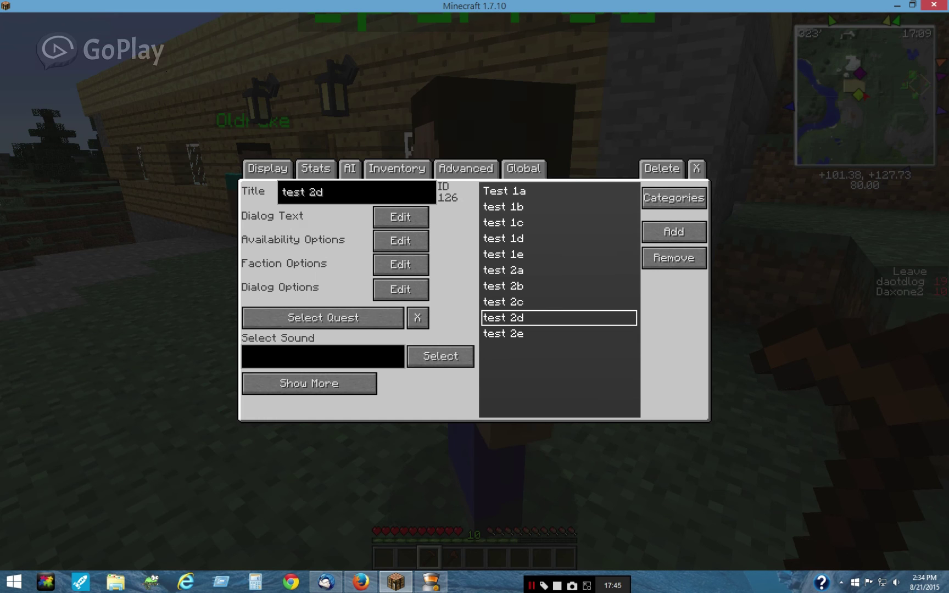
click(401, 289)
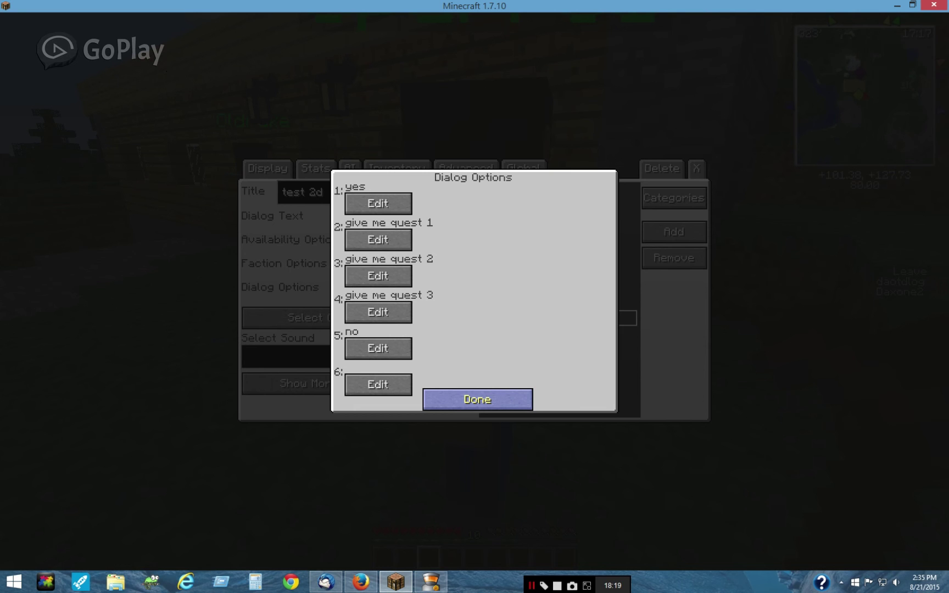
click(477, 399)
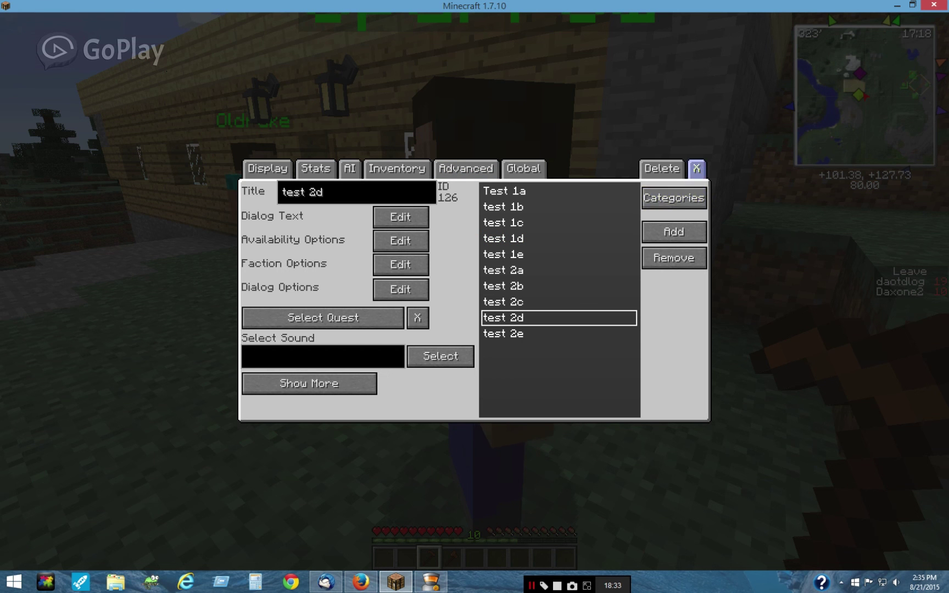
Exit the dialog editor and walk back to bring the NPC Sparrow fully into view
click(696, 169)
key(w)
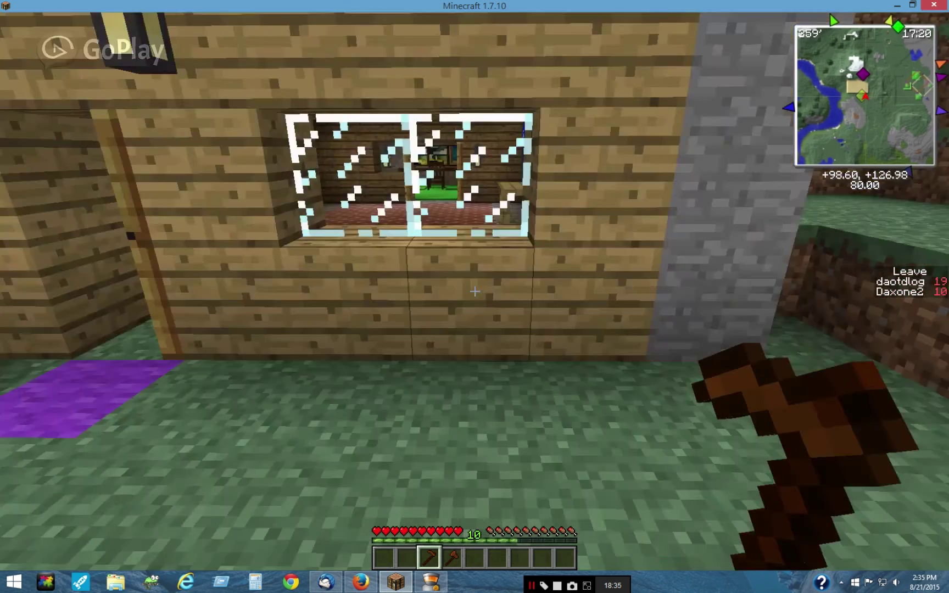
key(s)
key(w)
key(s)
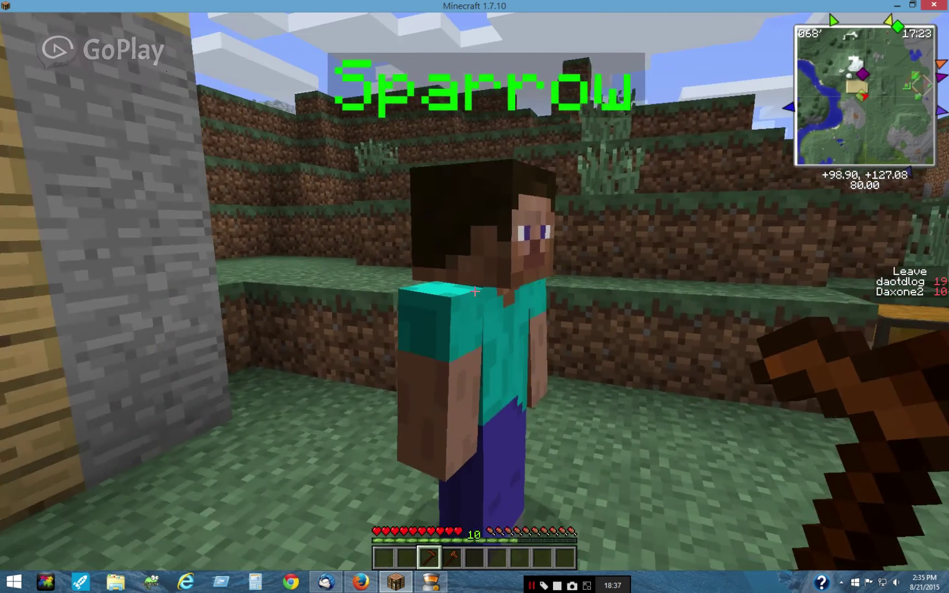